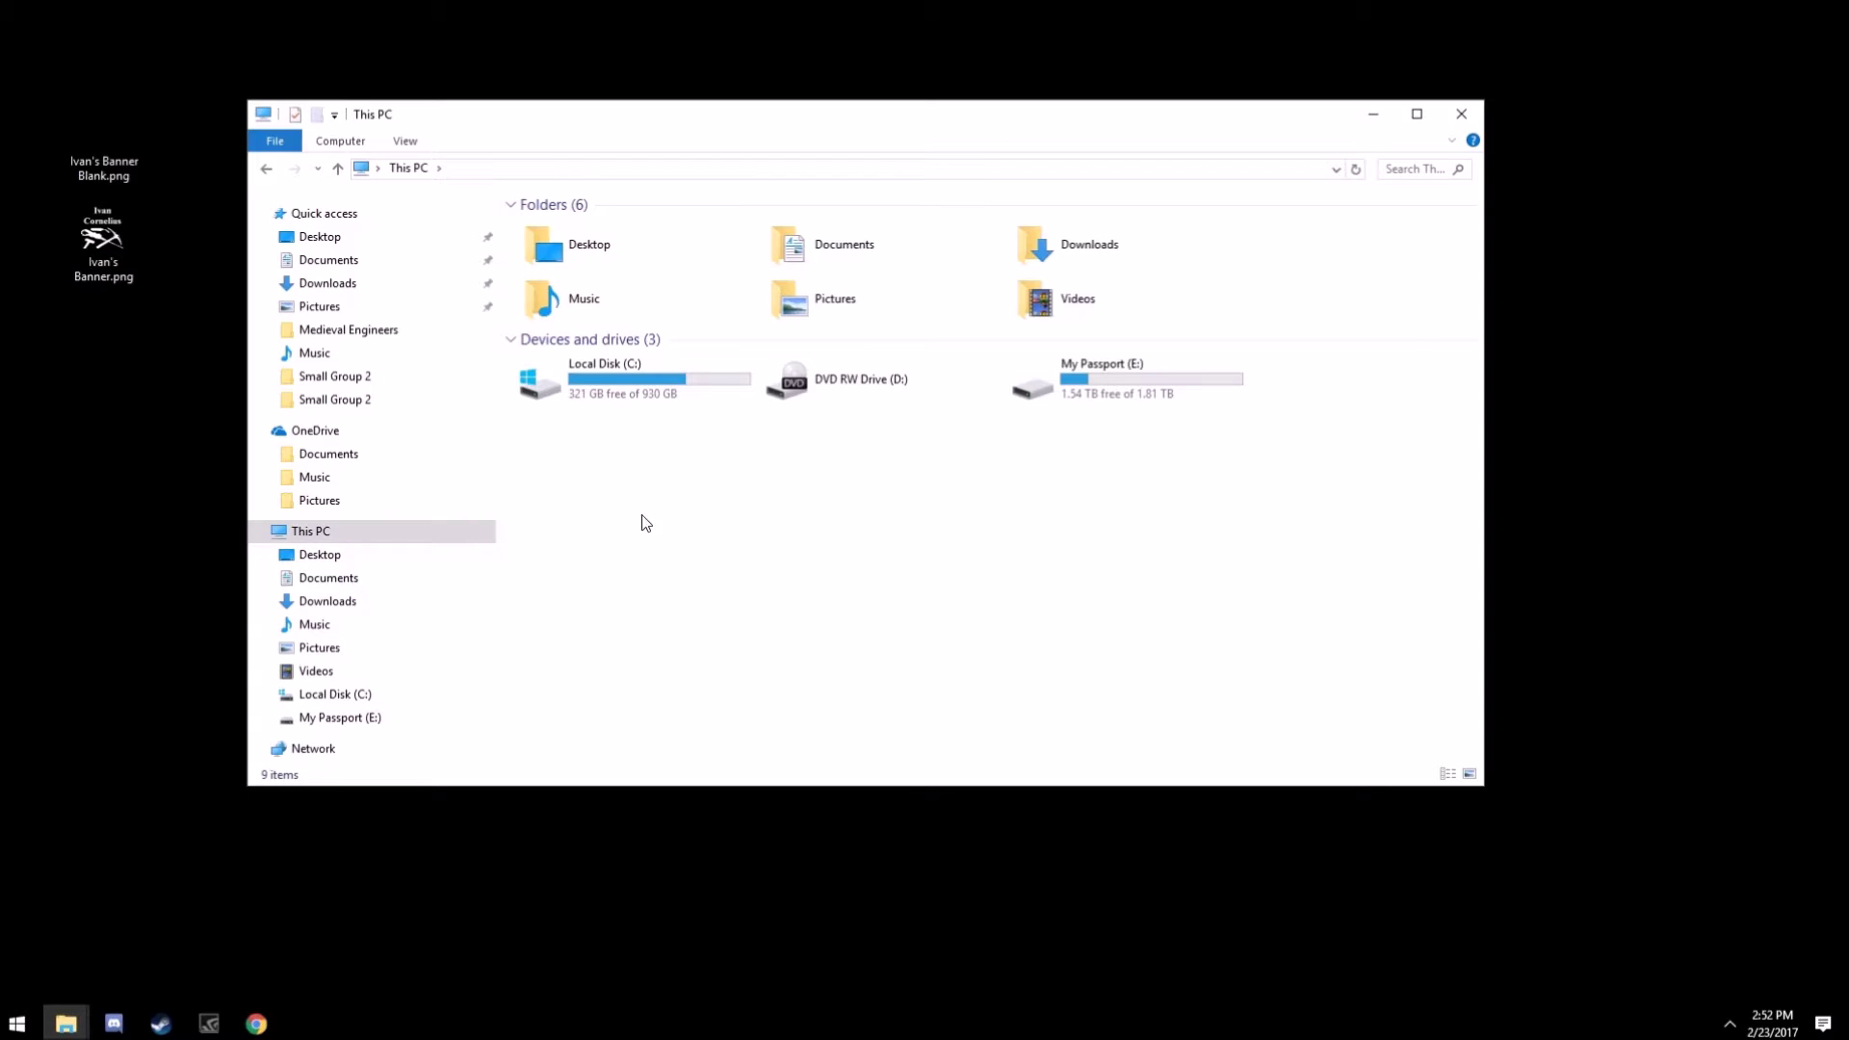
Open the user's profile folder under Users on Local Disk (C:) and bring up the view options containing the hidden items setting.
click(653, 393)
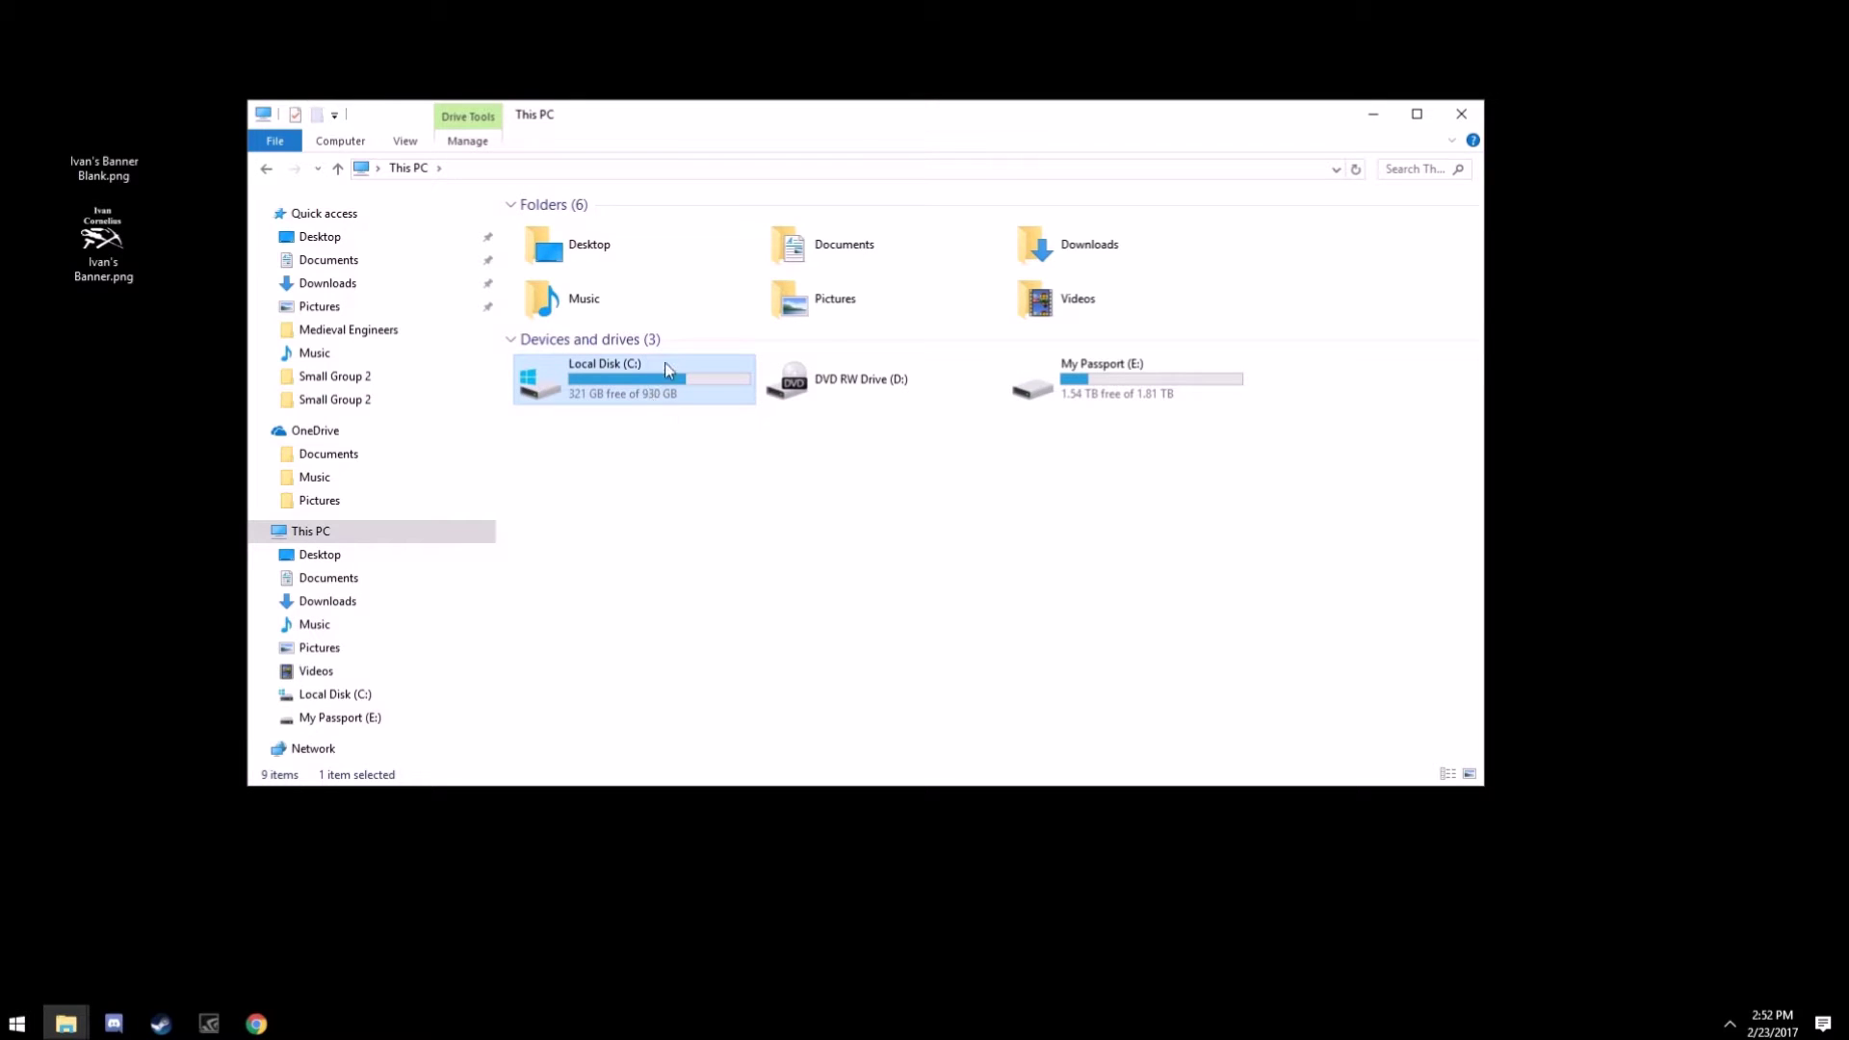
double_click(610, 395)
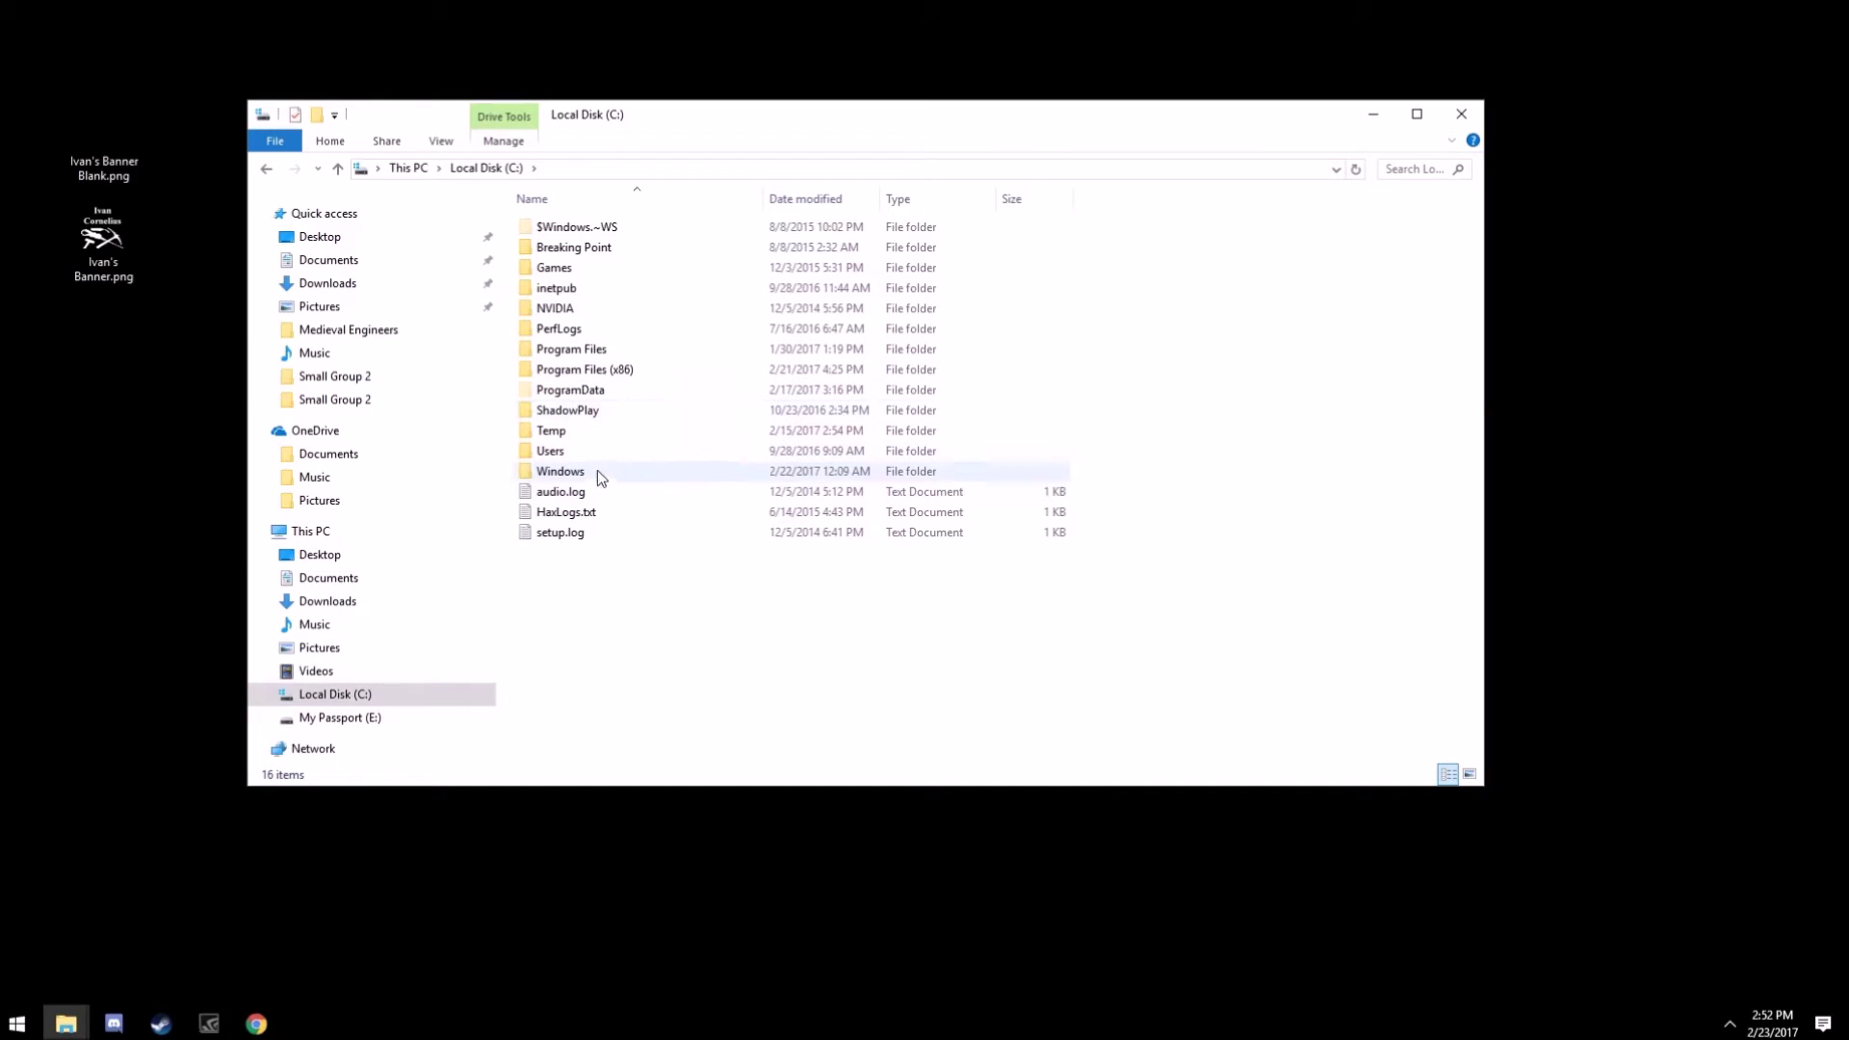
double_click(576, 453)
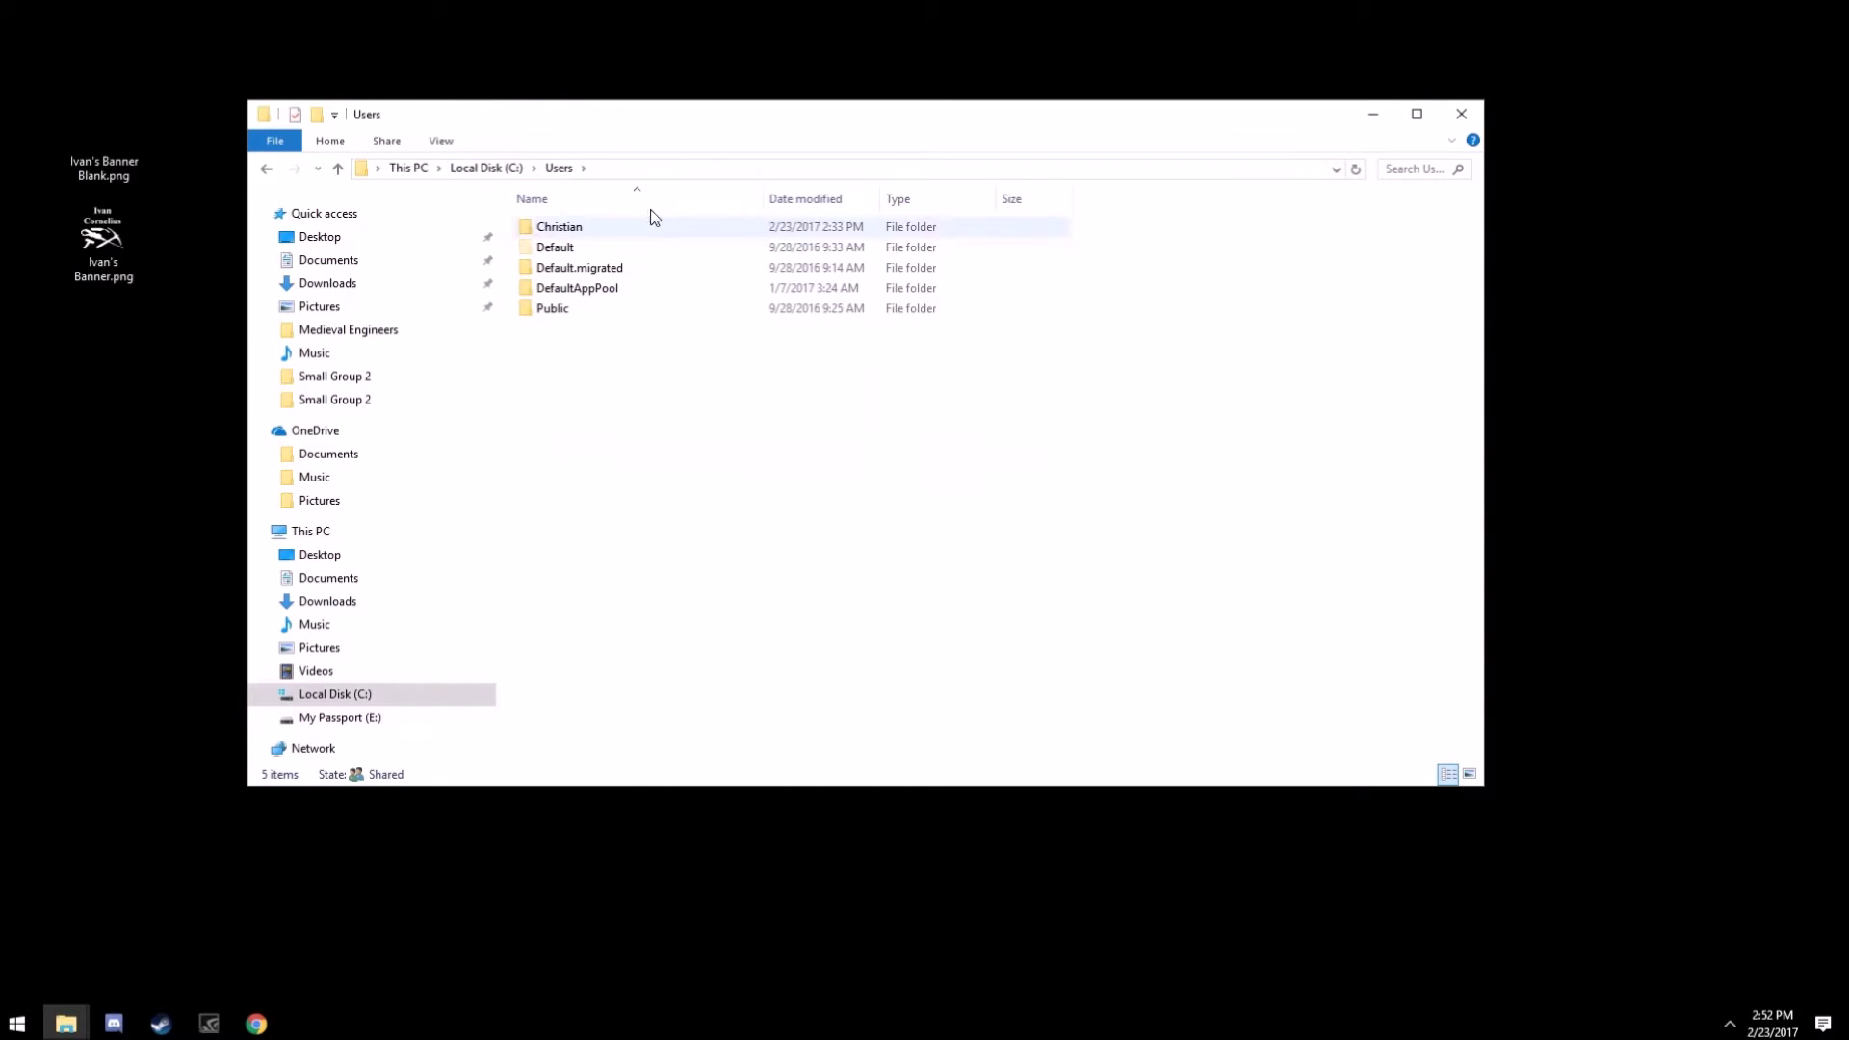
double_click(568, 228)
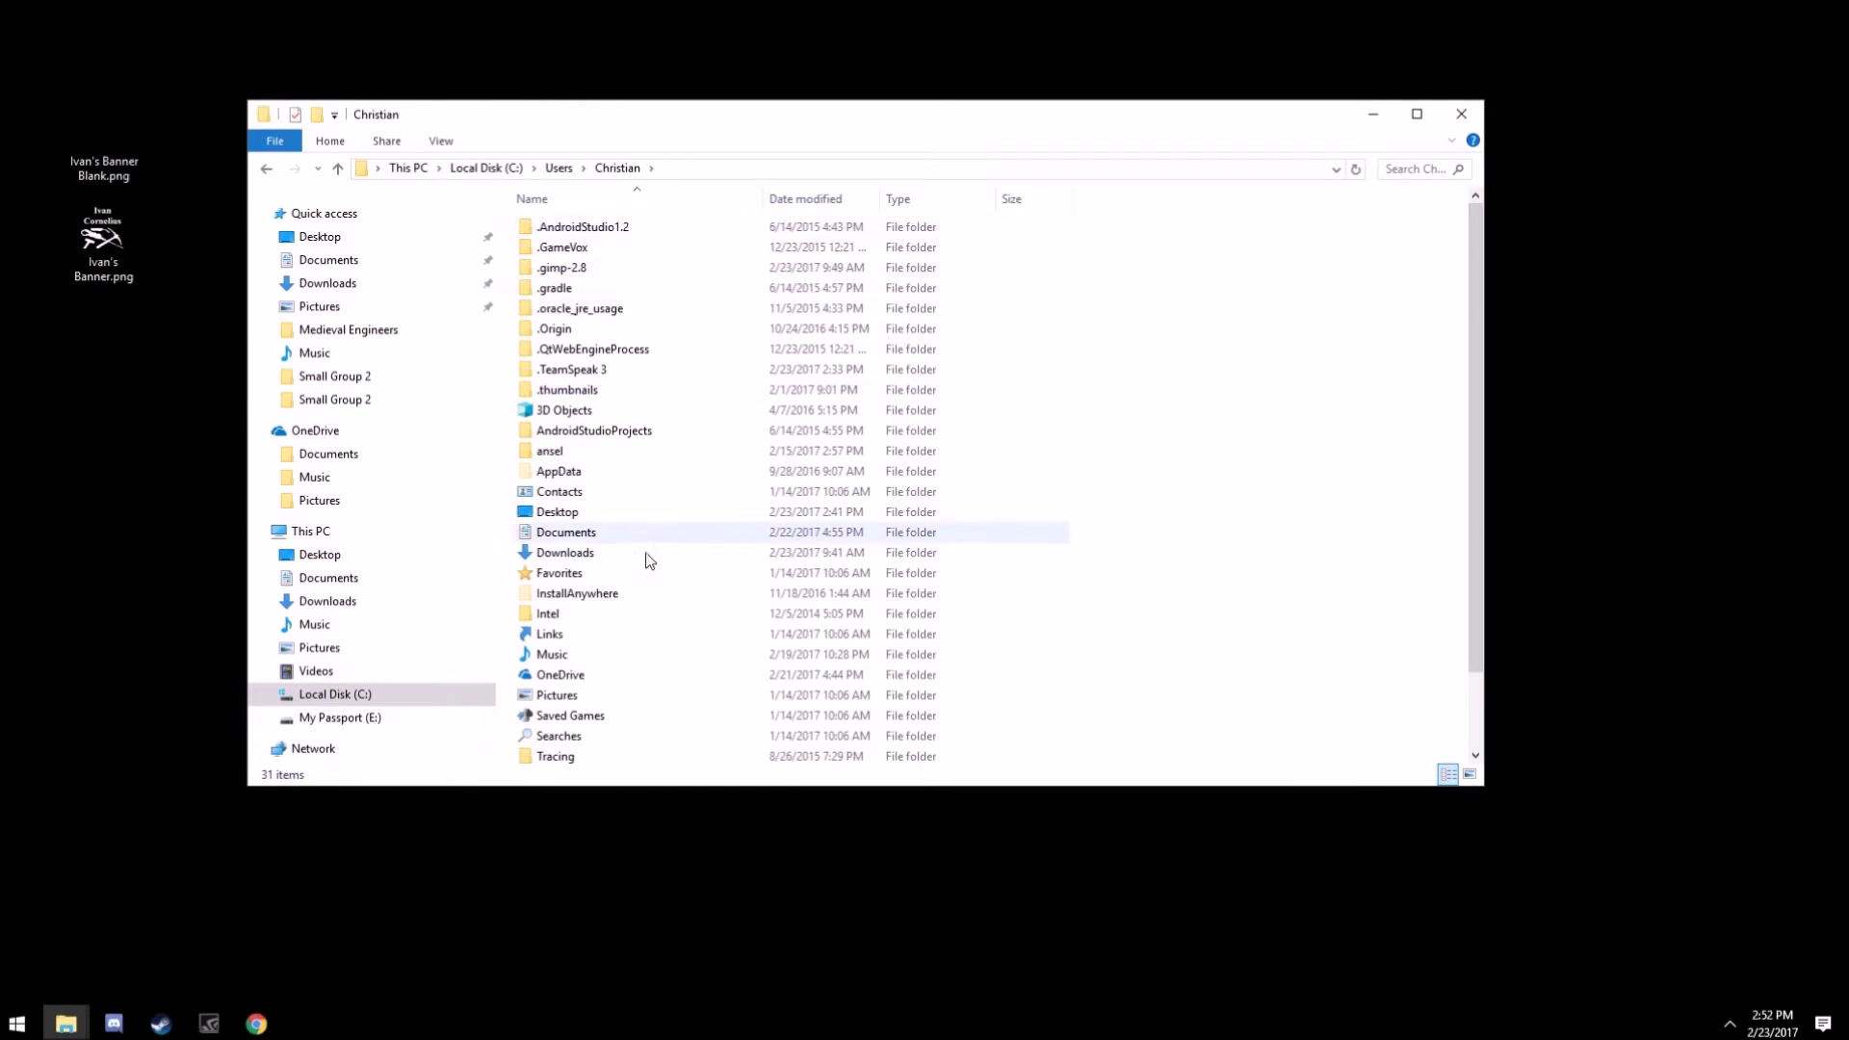
scroll(636, 578, up, 1)
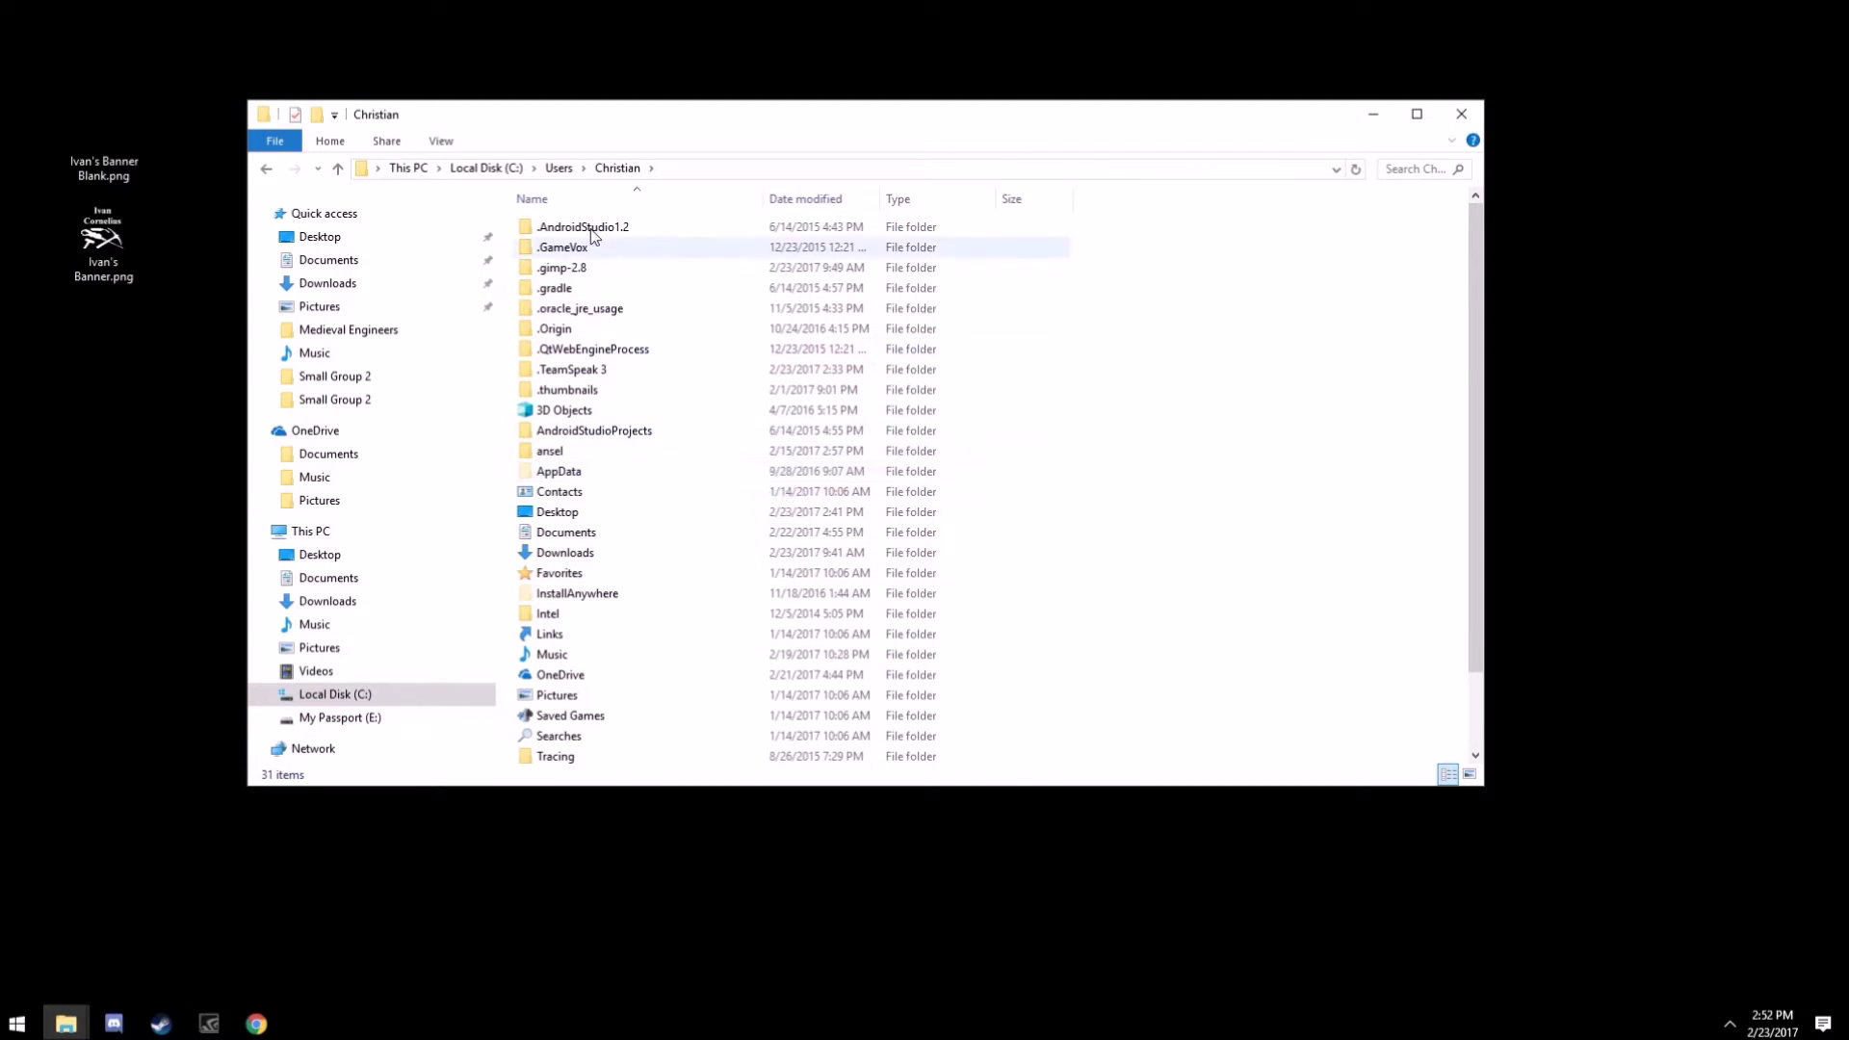
click(443, 141)
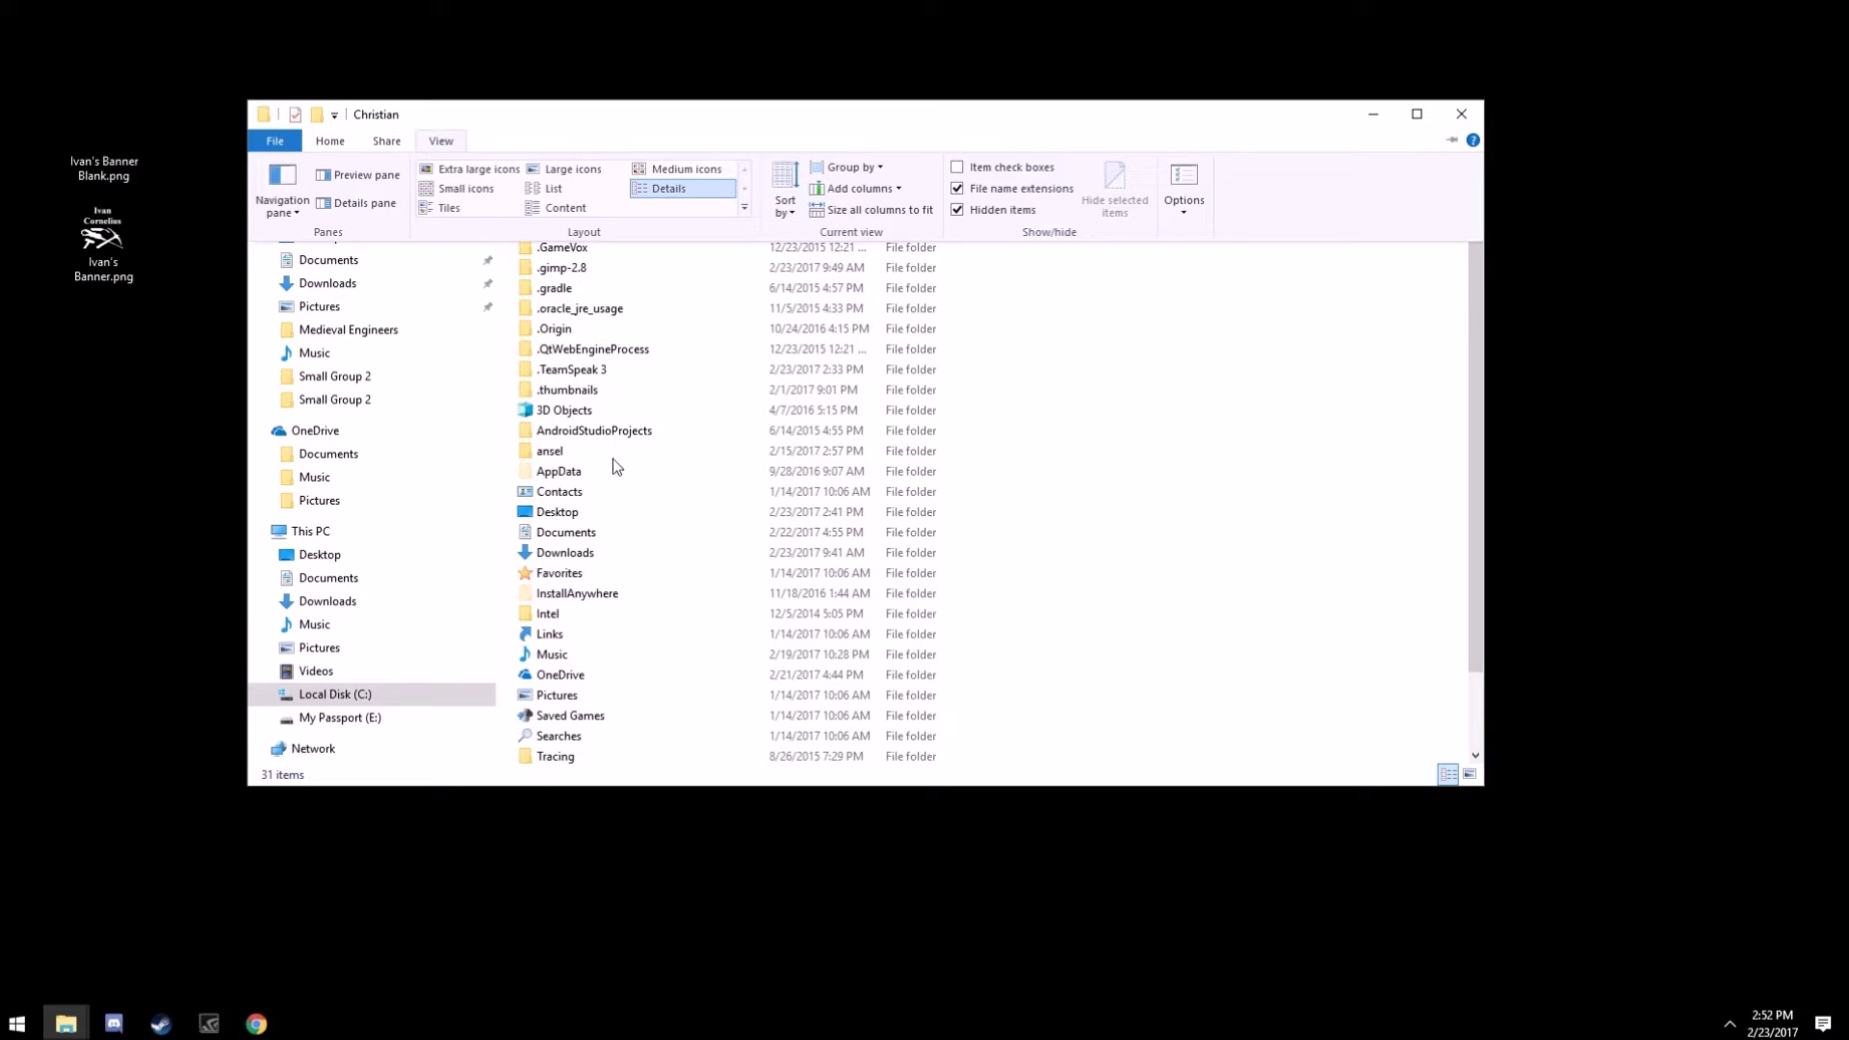
From the profile folder, open the Mods folder under AppData\Roaming\MedievalEngineers.
double_click(574, 472)
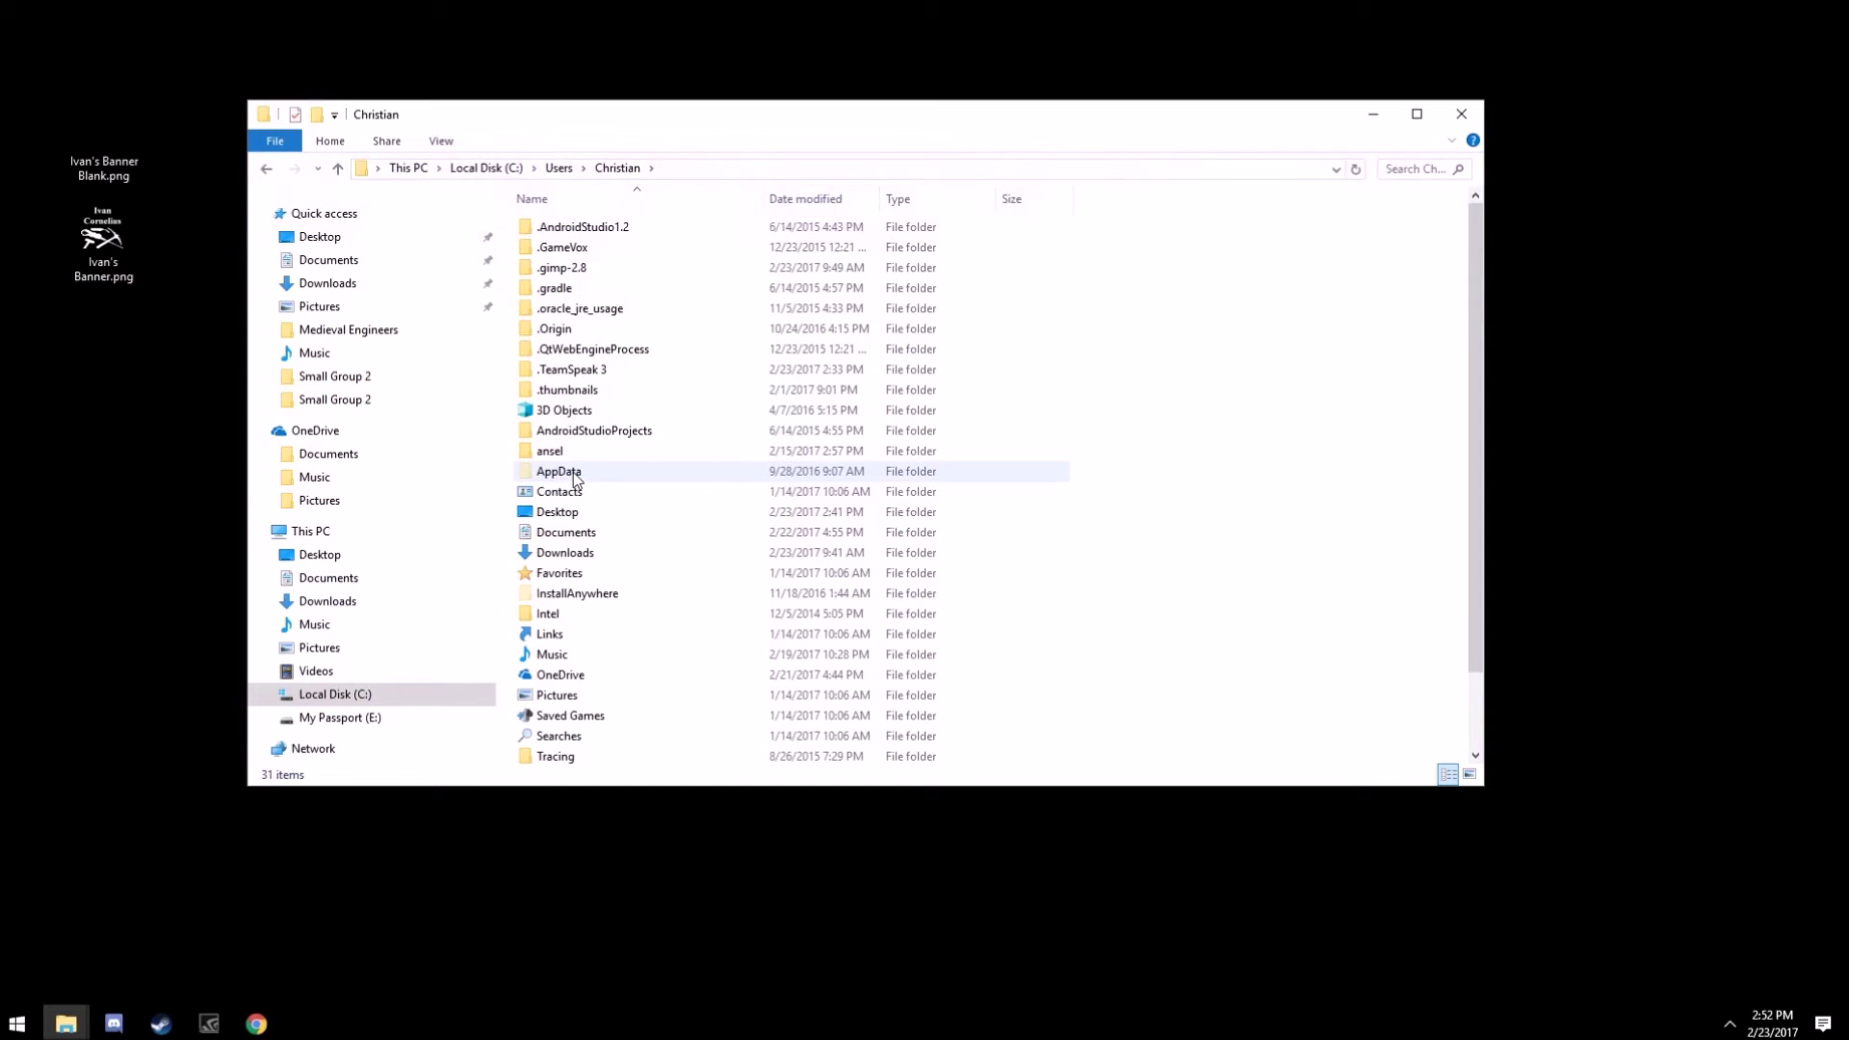
double_click(607, 266)
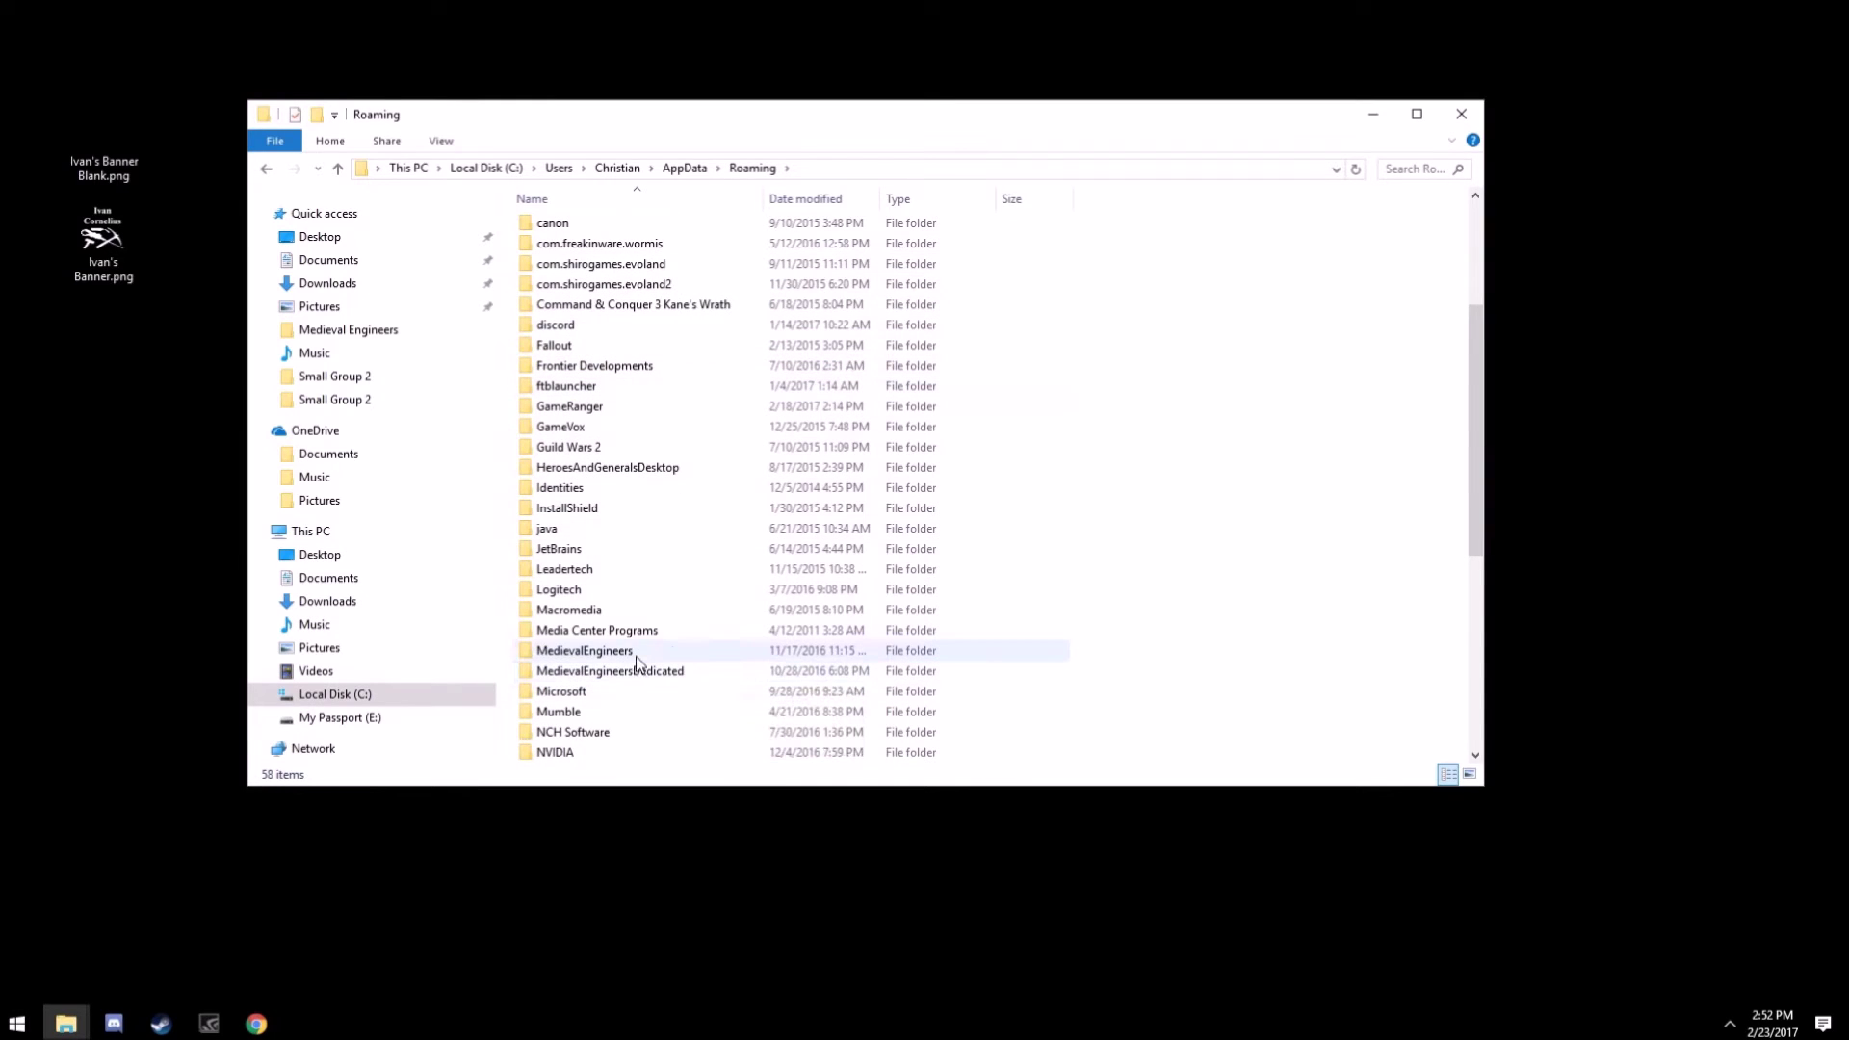
double_click(636, 656)
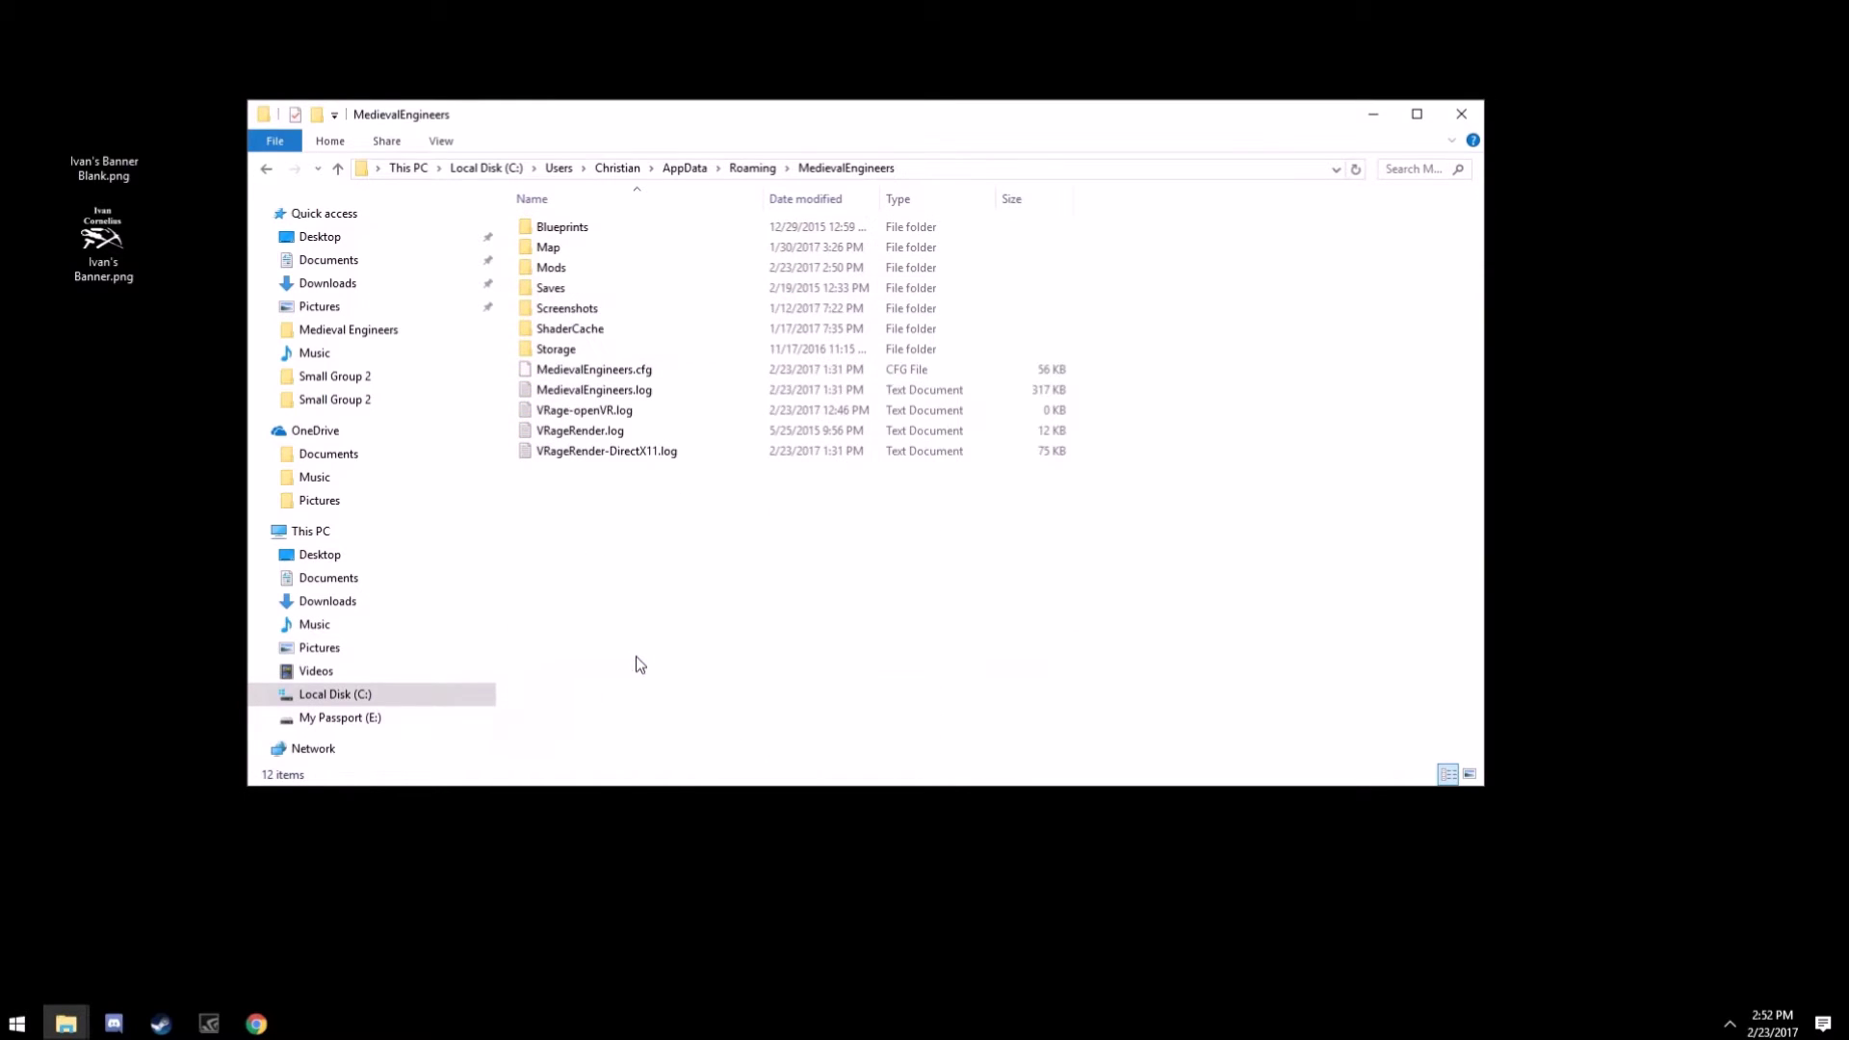
double_click(580, 270)
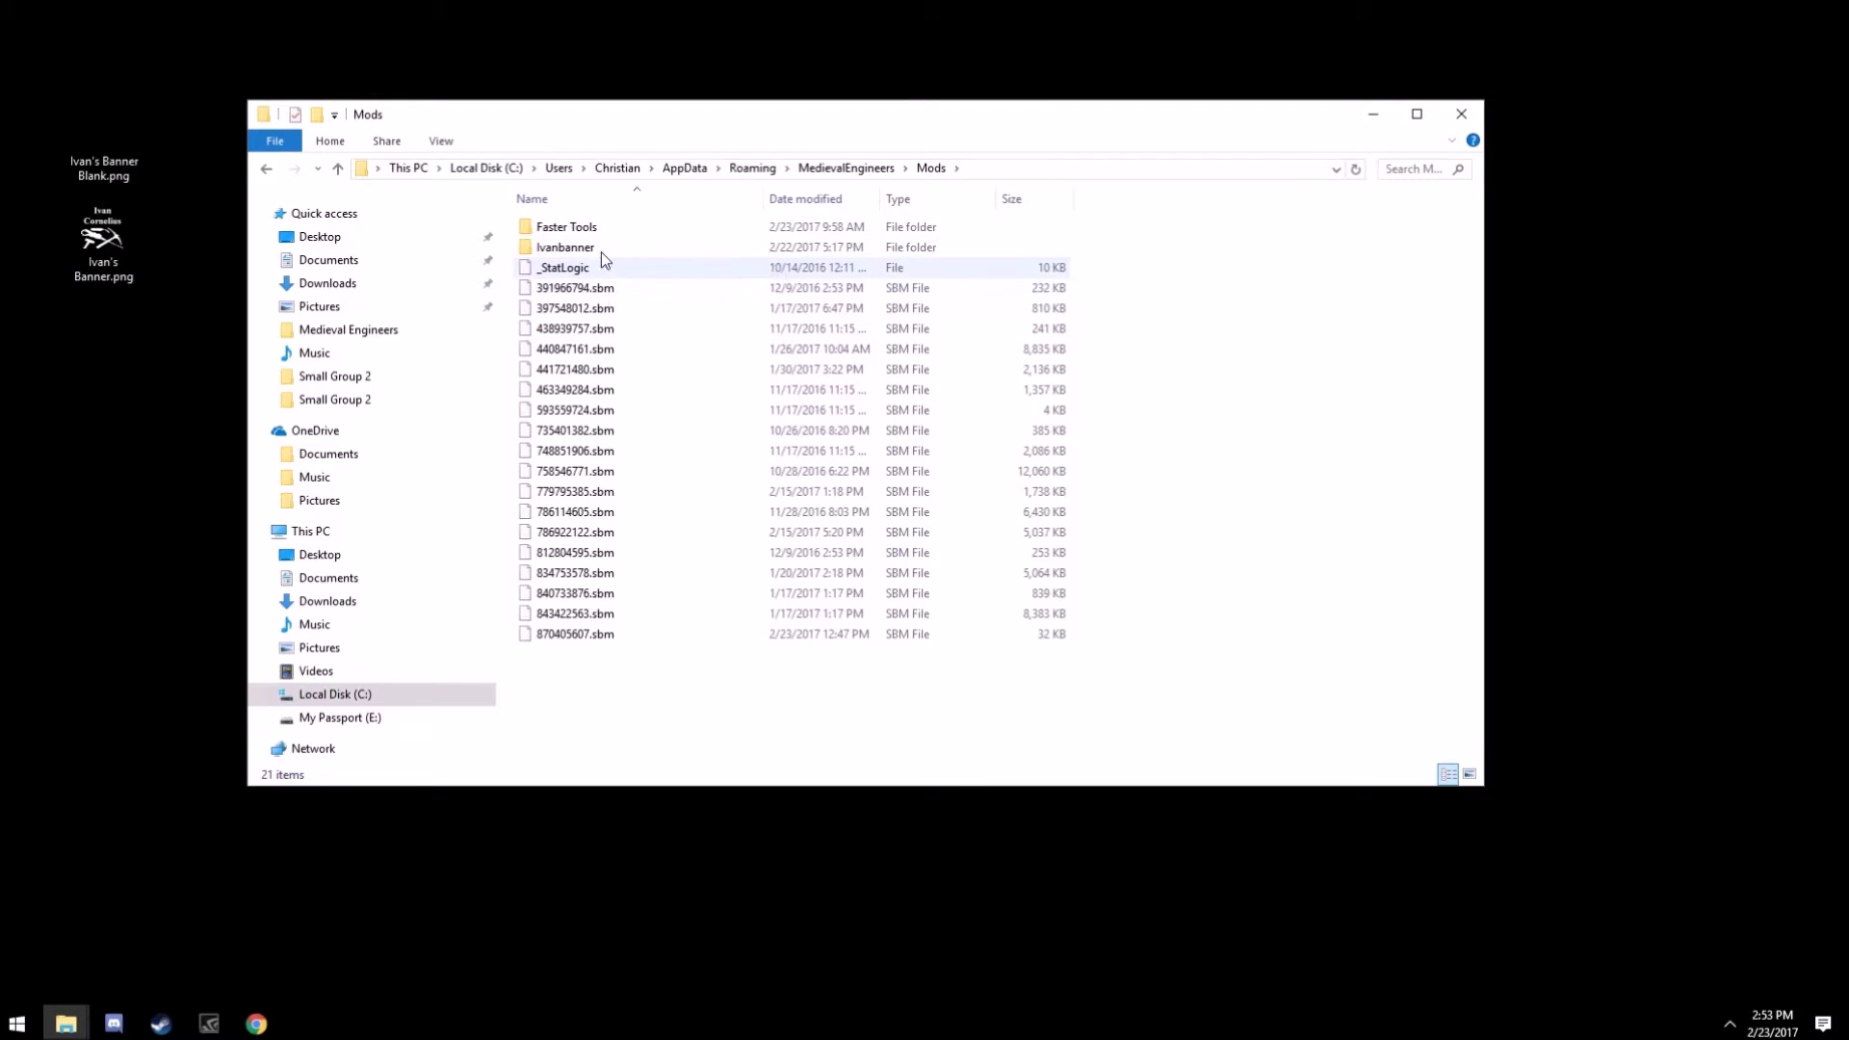
Create a new folder named Testbanner in the Mods folder.
right_click(583, 703)
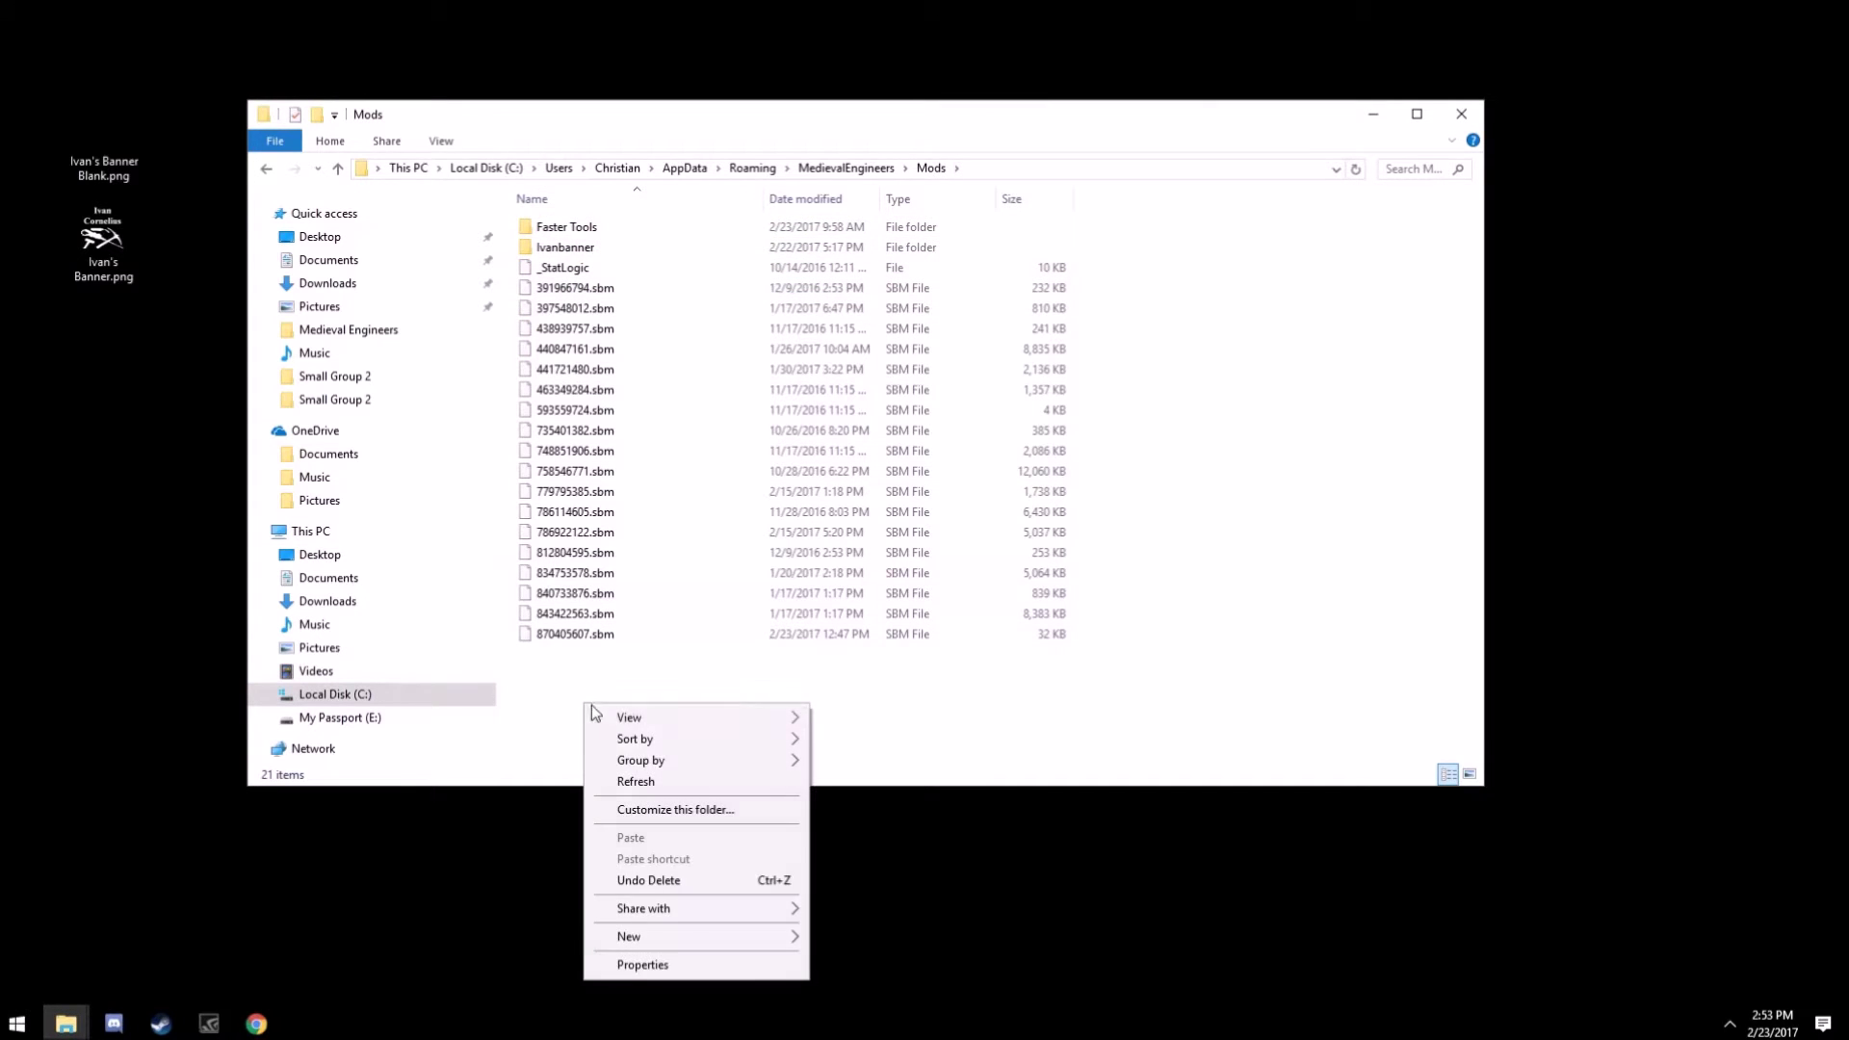
mouse_move(730, 942)
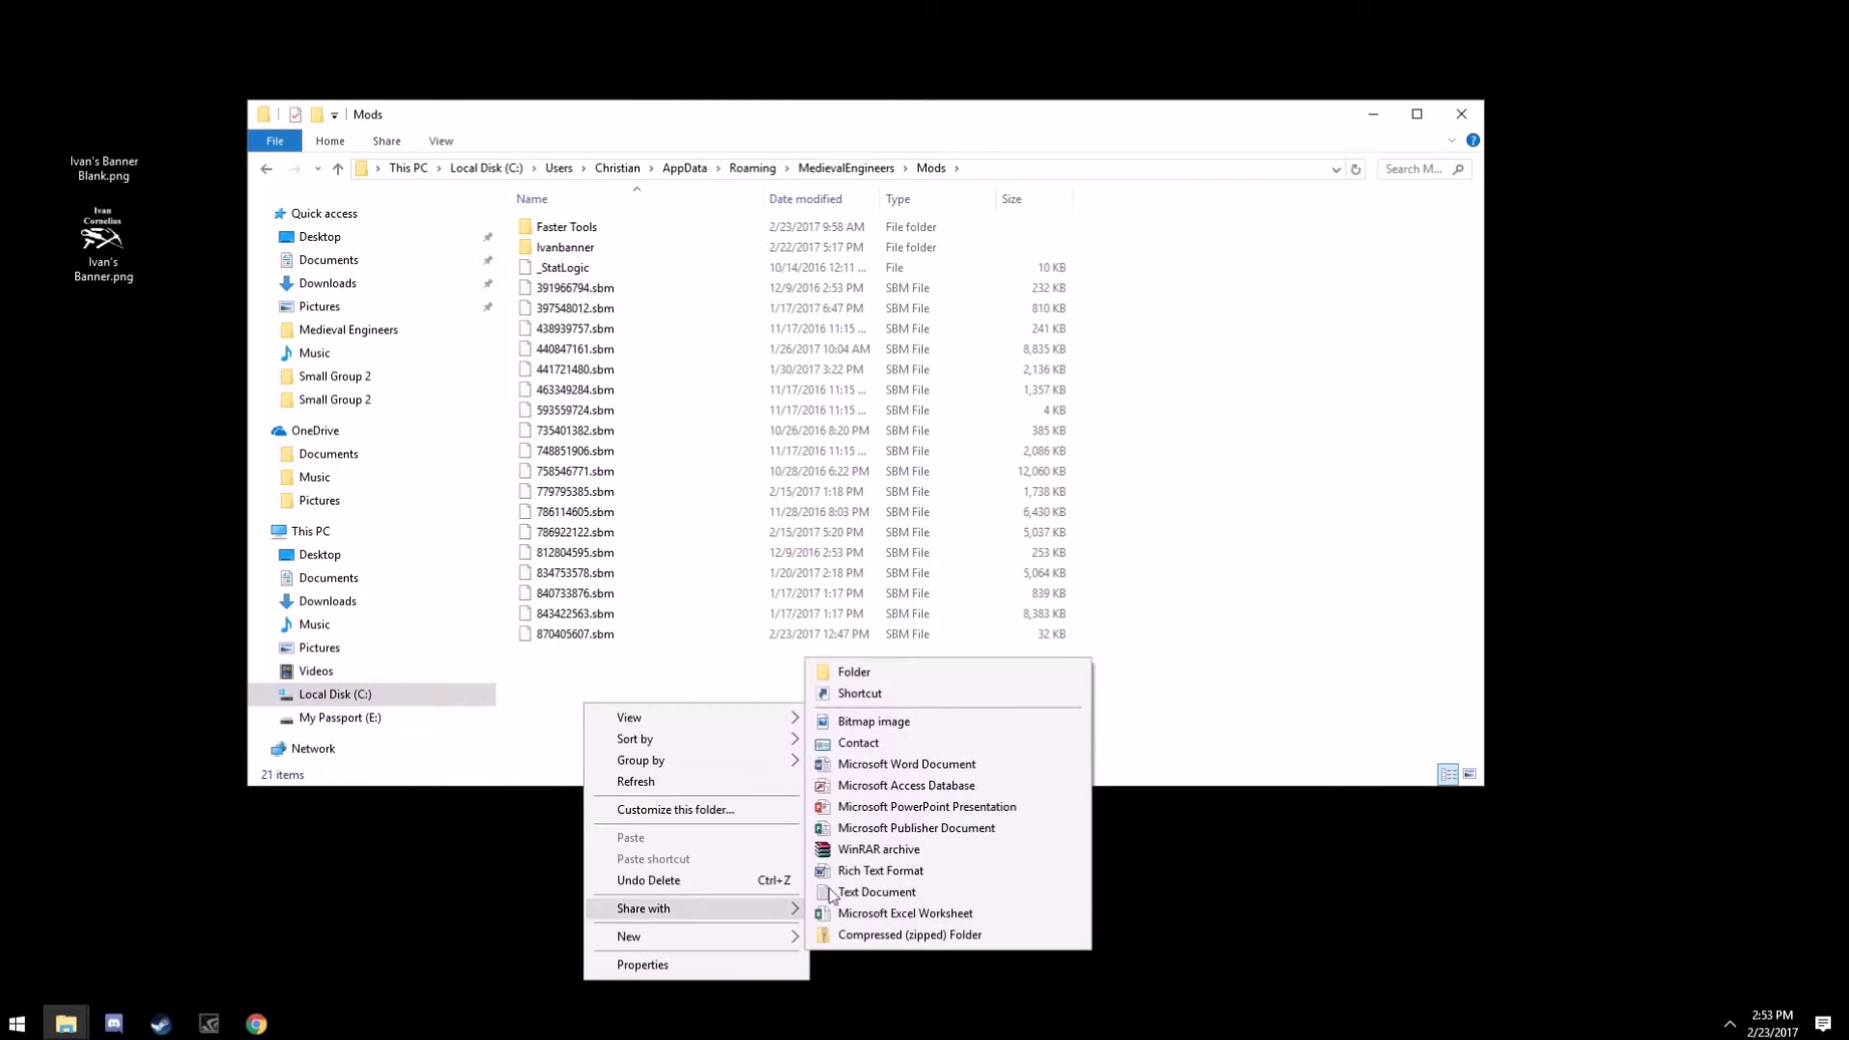
click(939, 682)
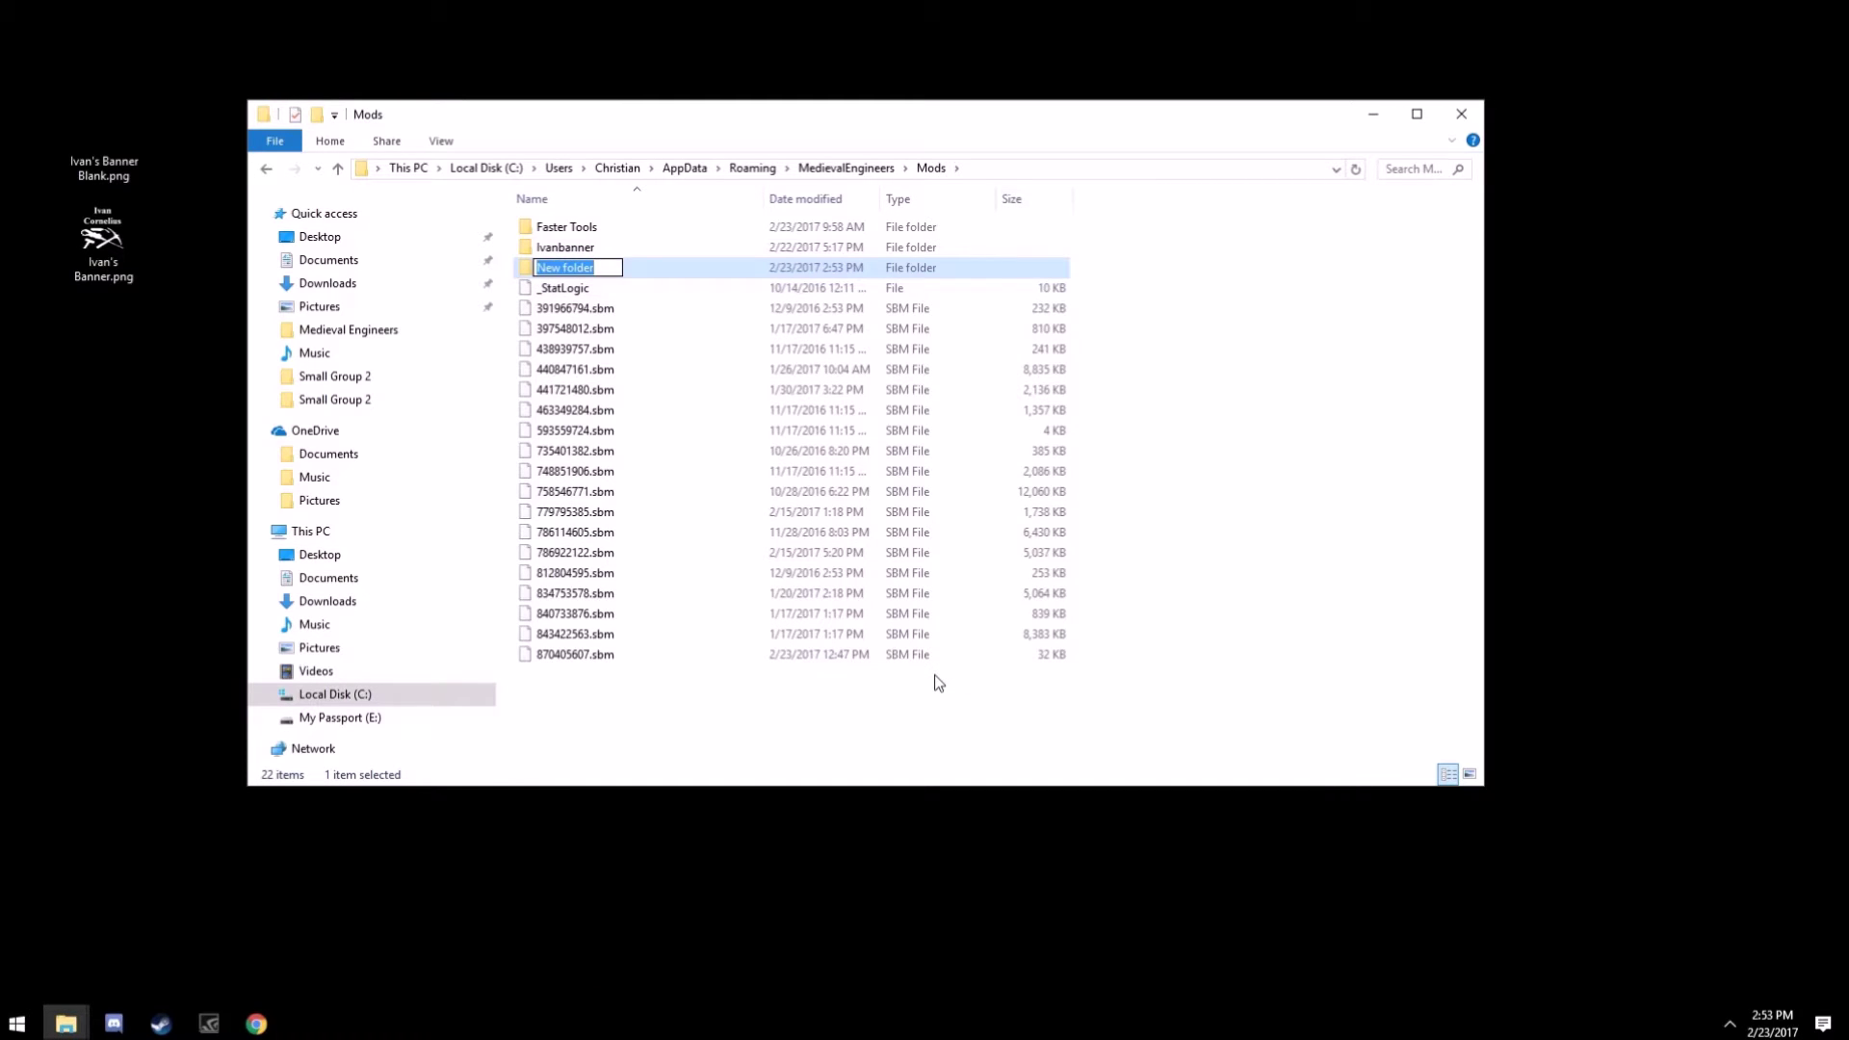
text(Testbanner)
key(Return)
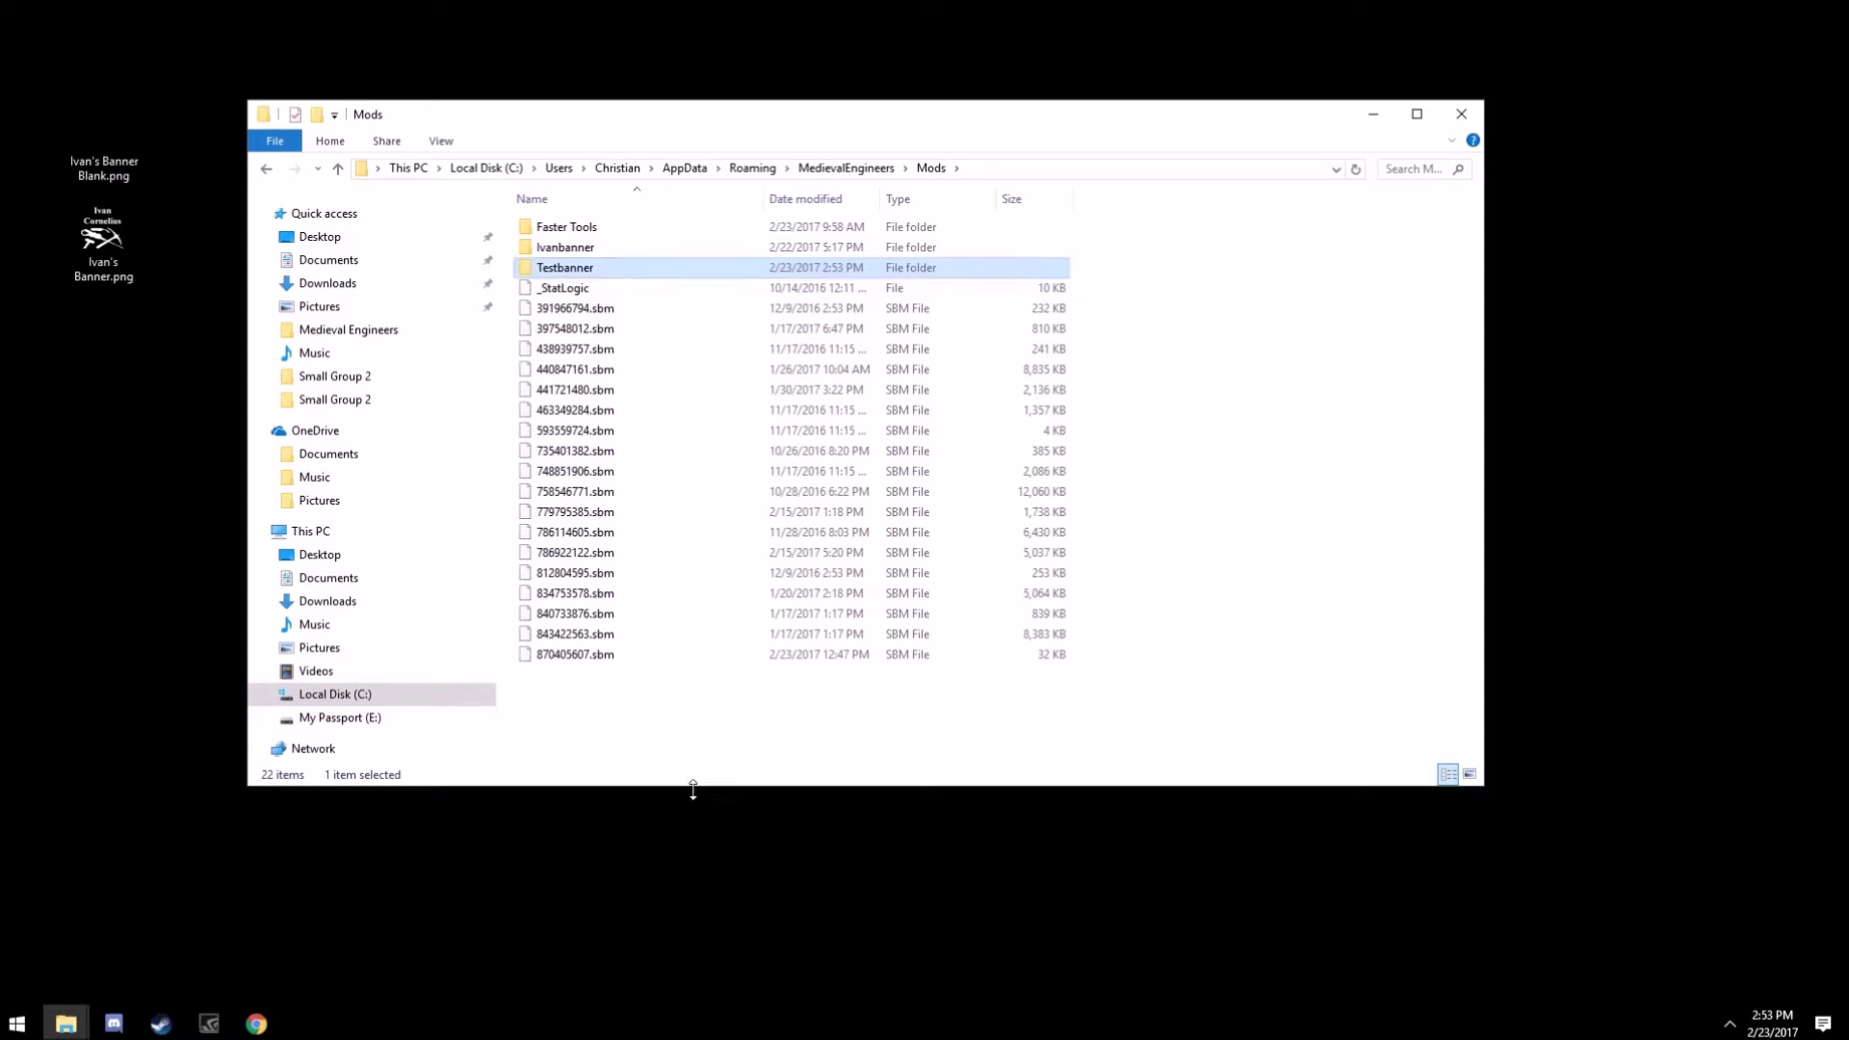
Open the Testbanner folder and create a subfolder named Data in it.
double_click(566, 267)
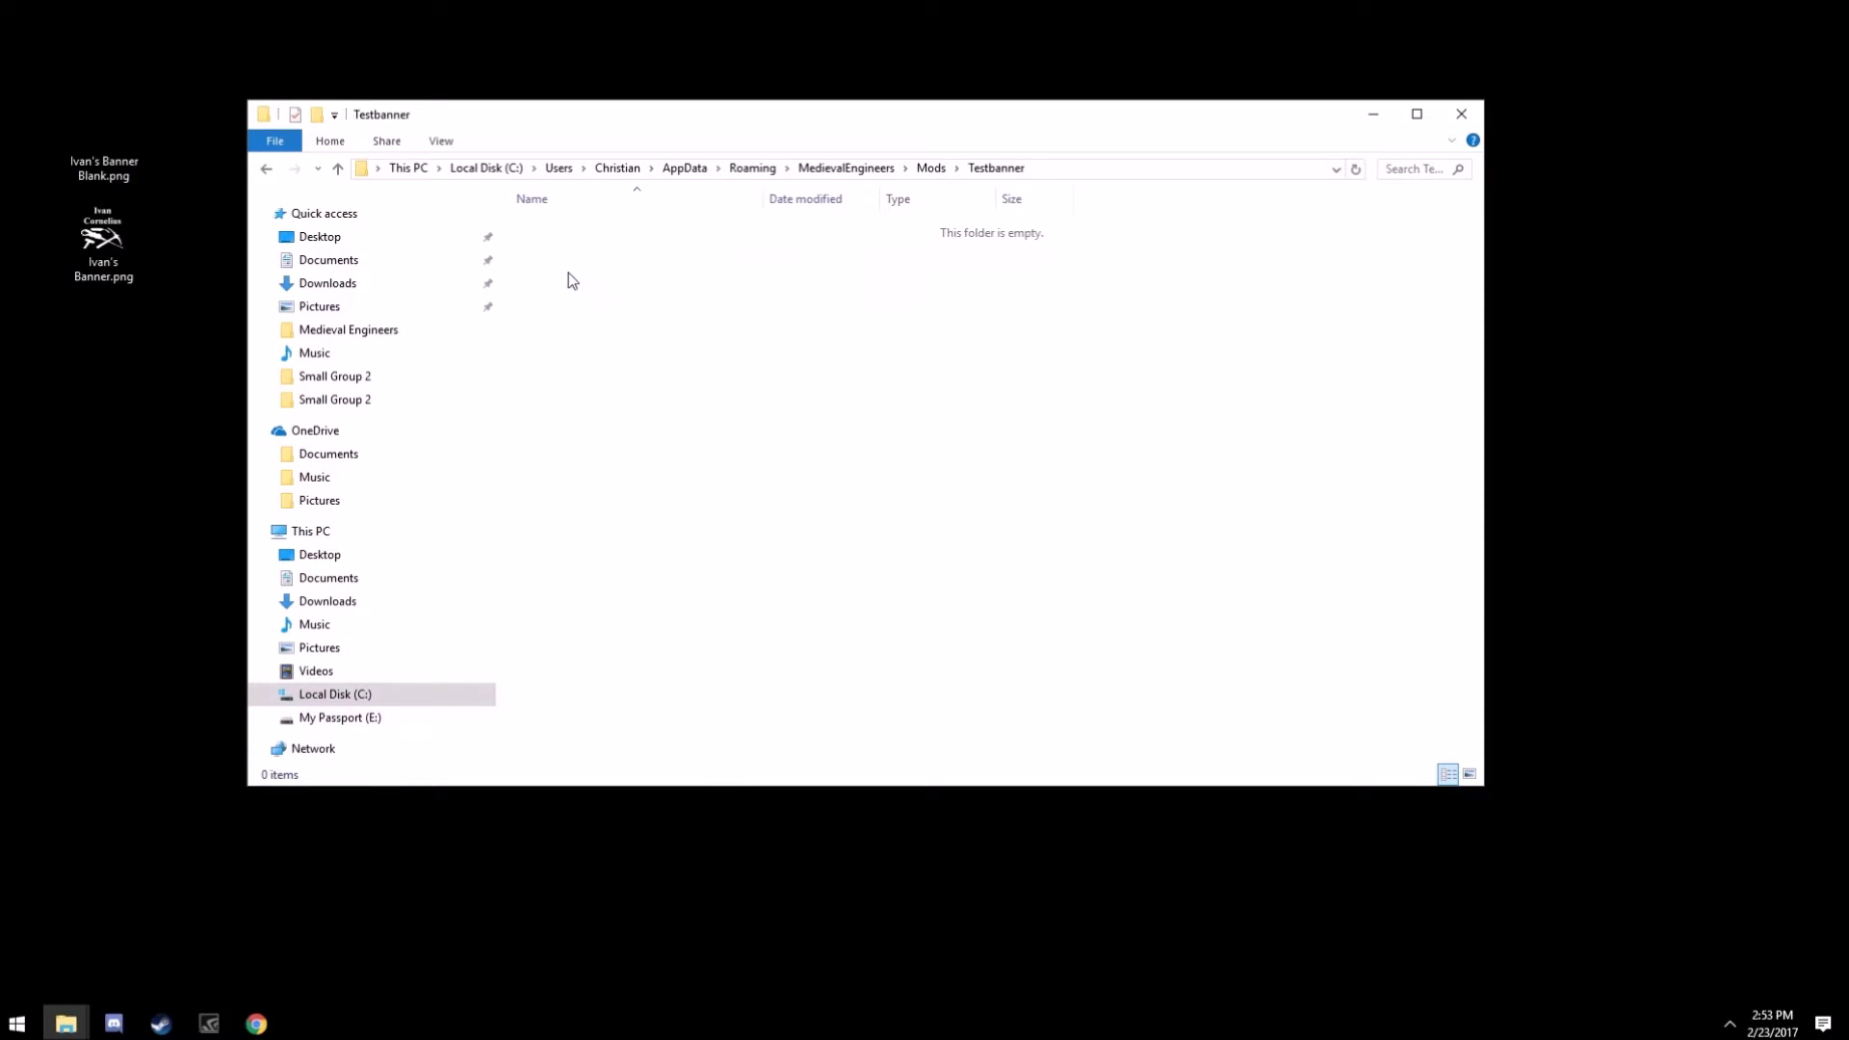
right_click(637, 315)
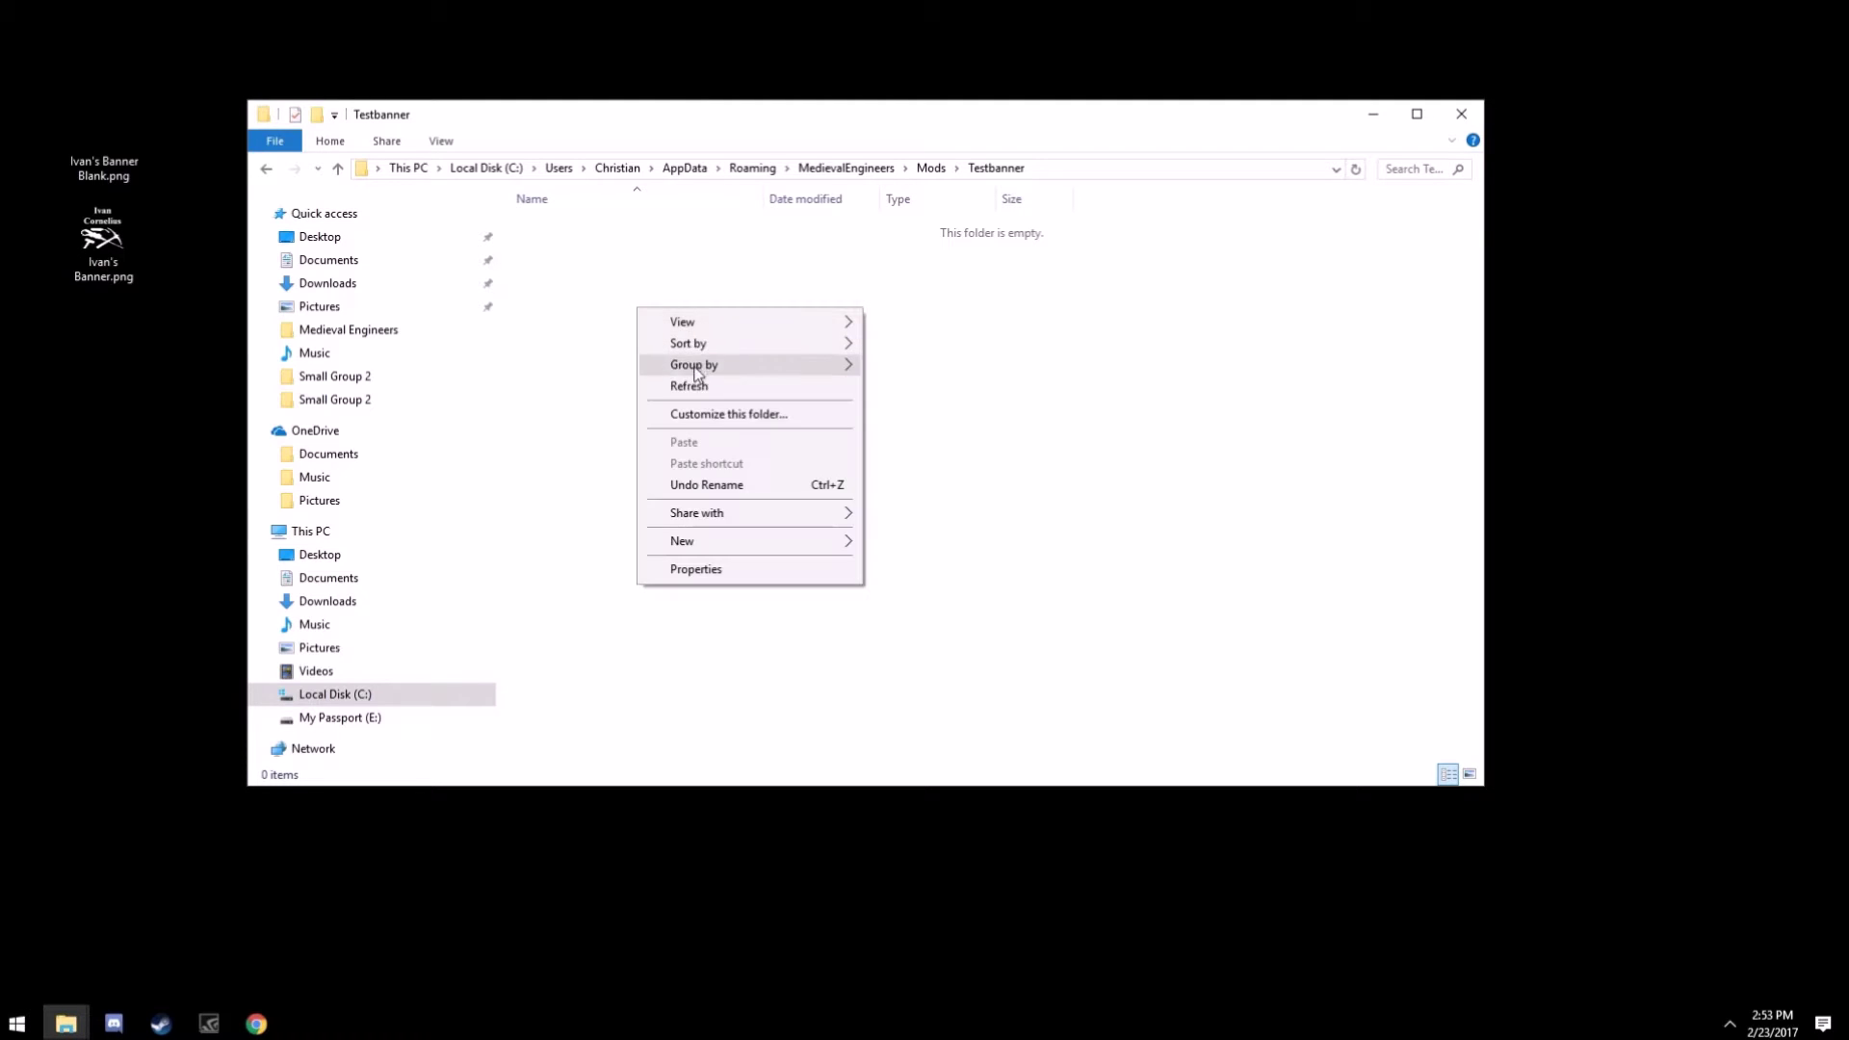
mouse_move(755, 540)
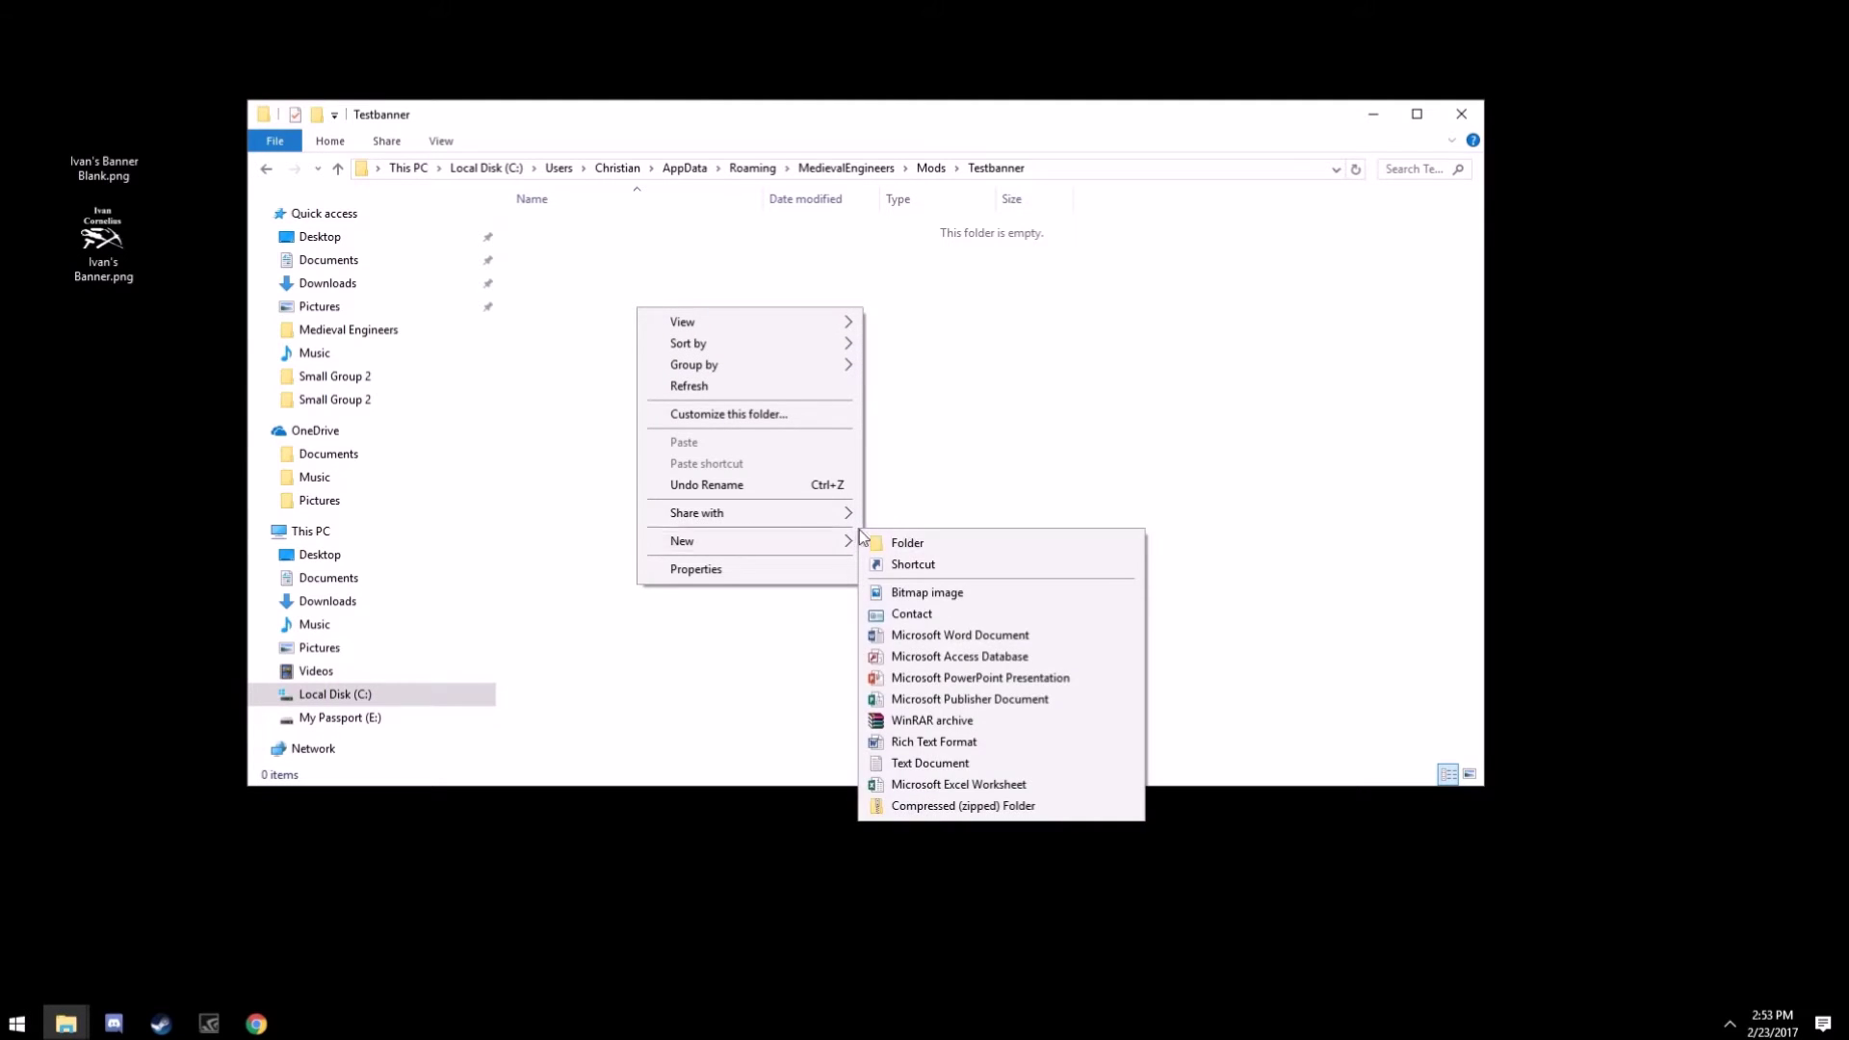
click(944, 543)
text(Data)
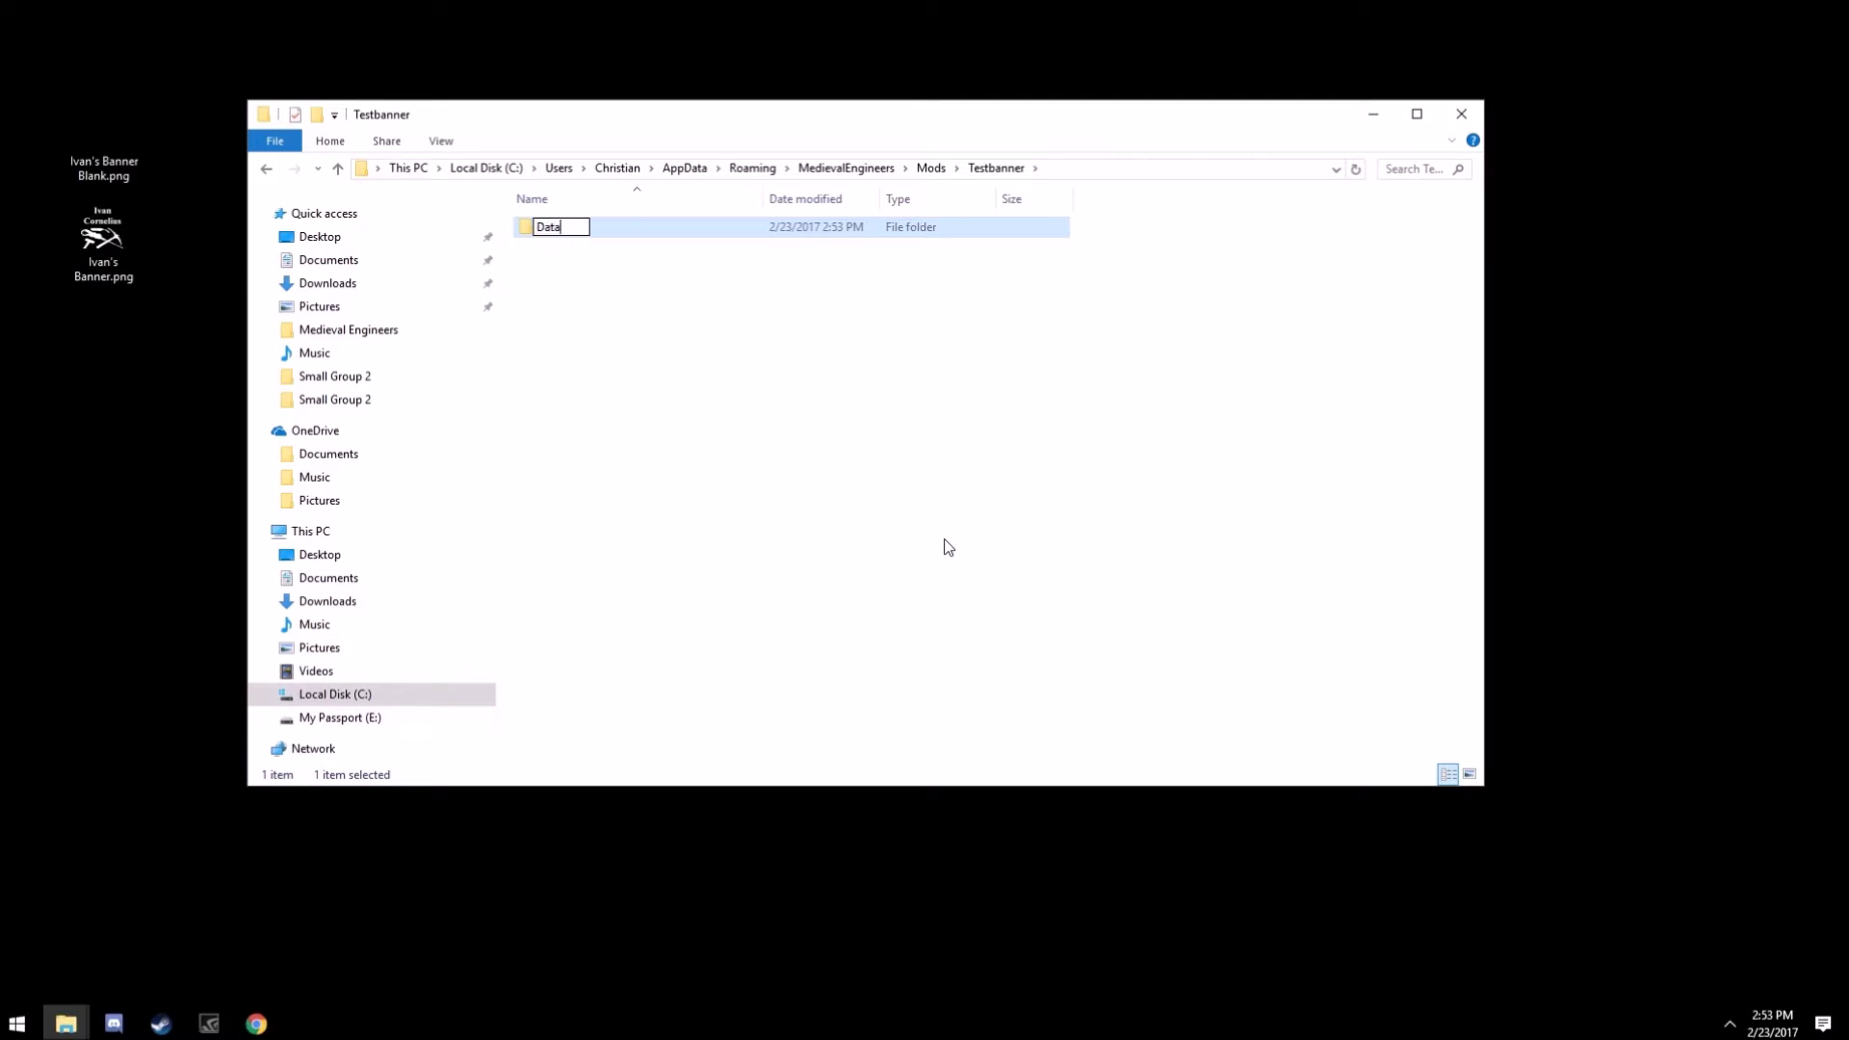
click(949, 547)
Create a second subfolder named Textures in Testbanner, beside the Data folder.
right_click(746, 442)
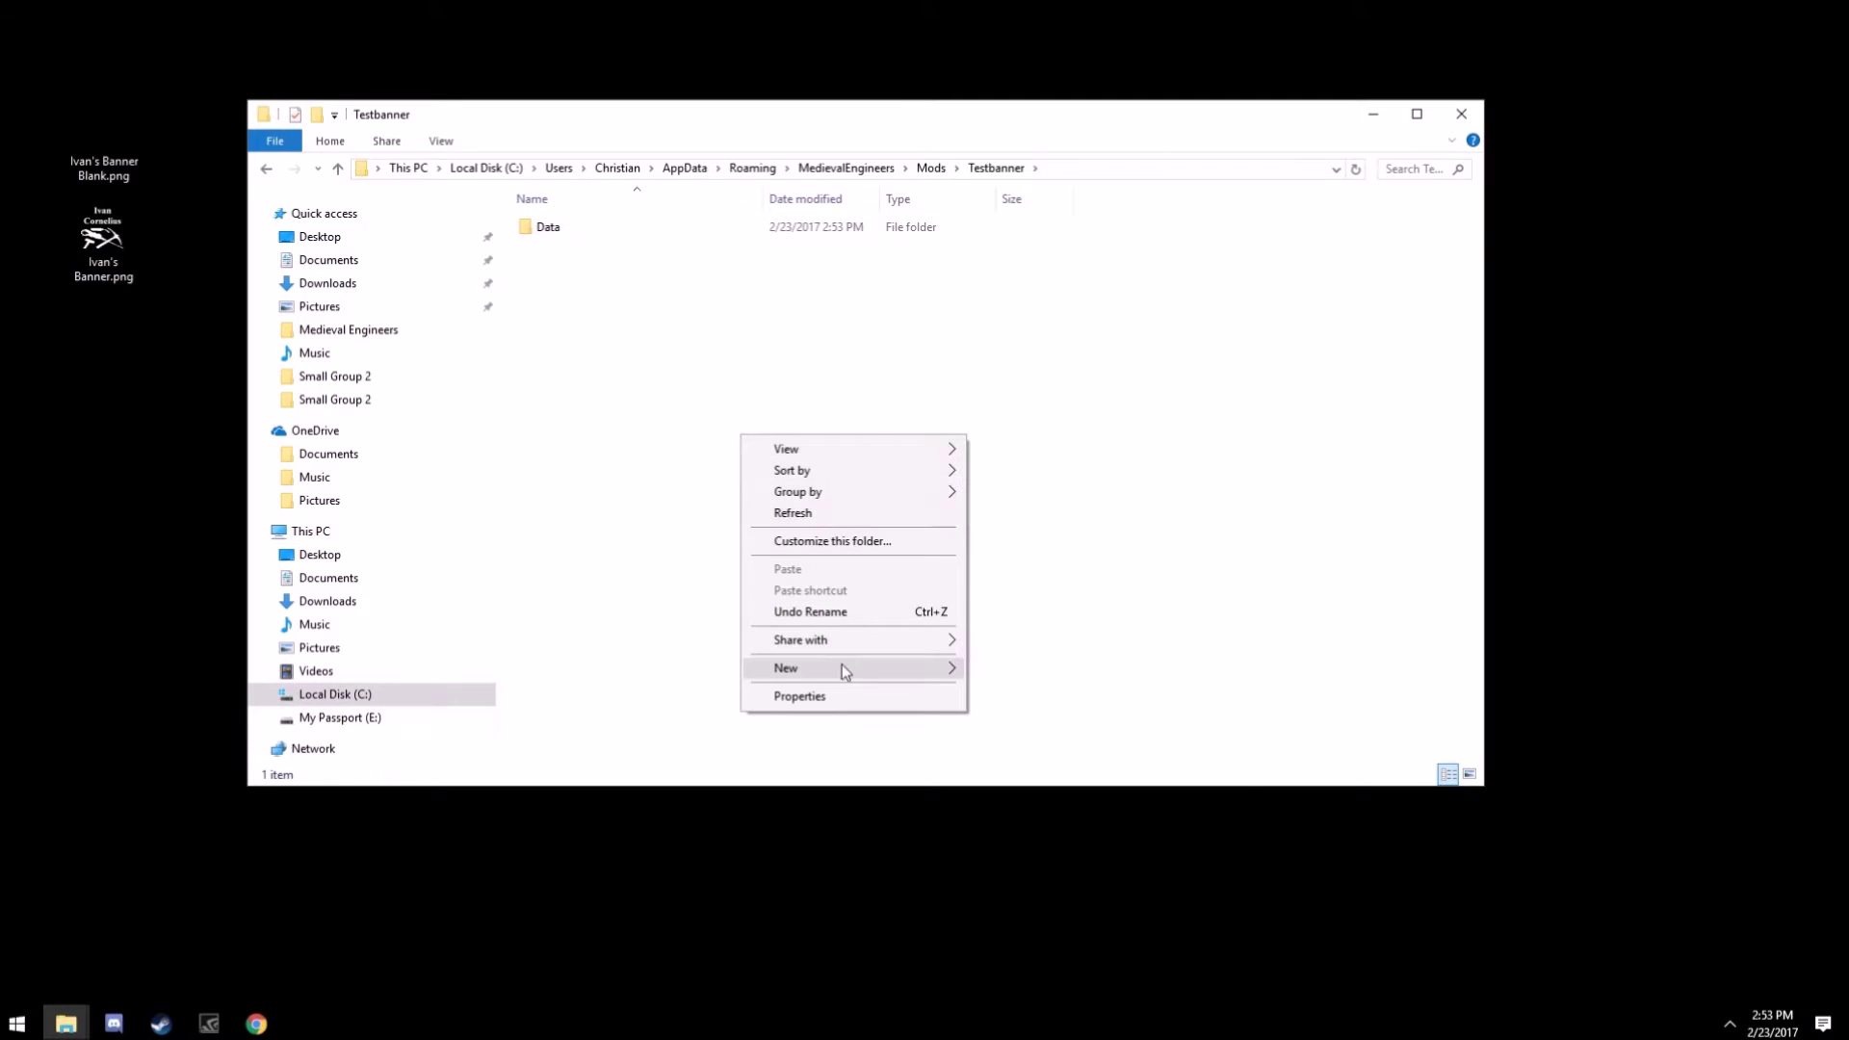
mouse_move(842, 664)
click(1013, 672)
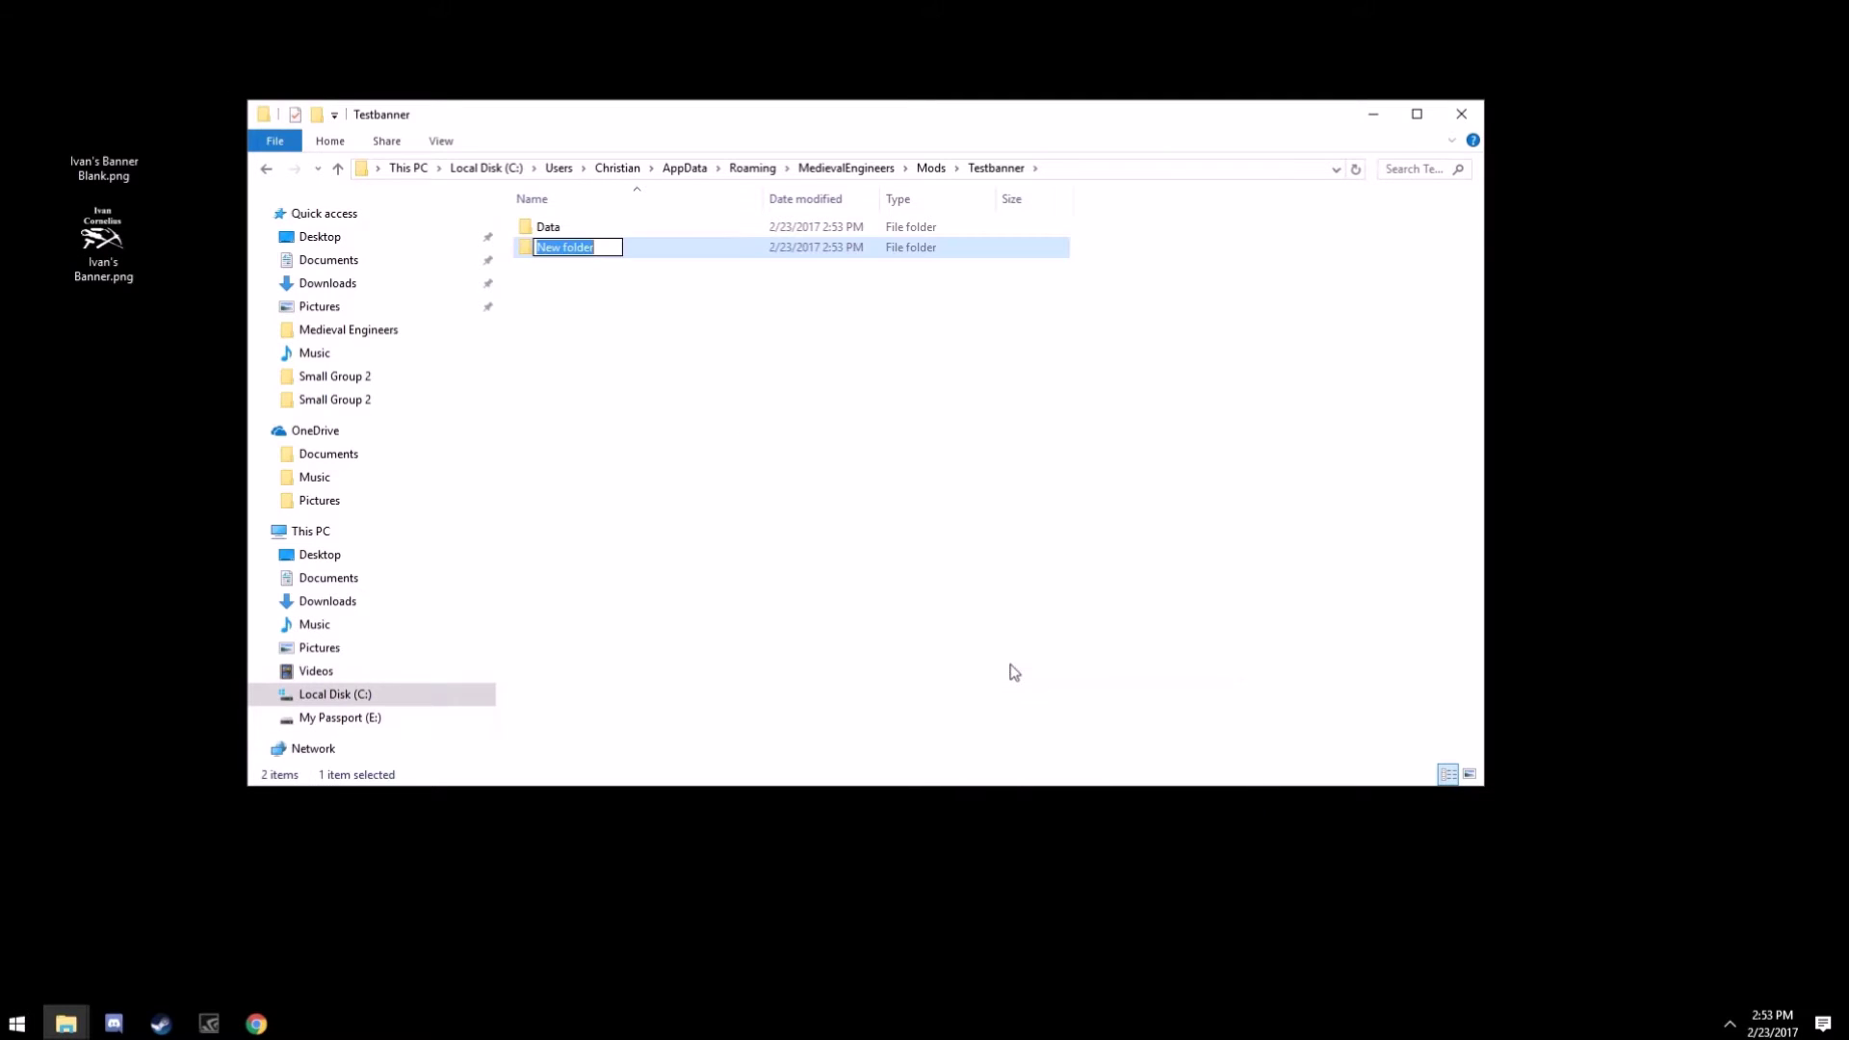
text(Textures)
key(Return)
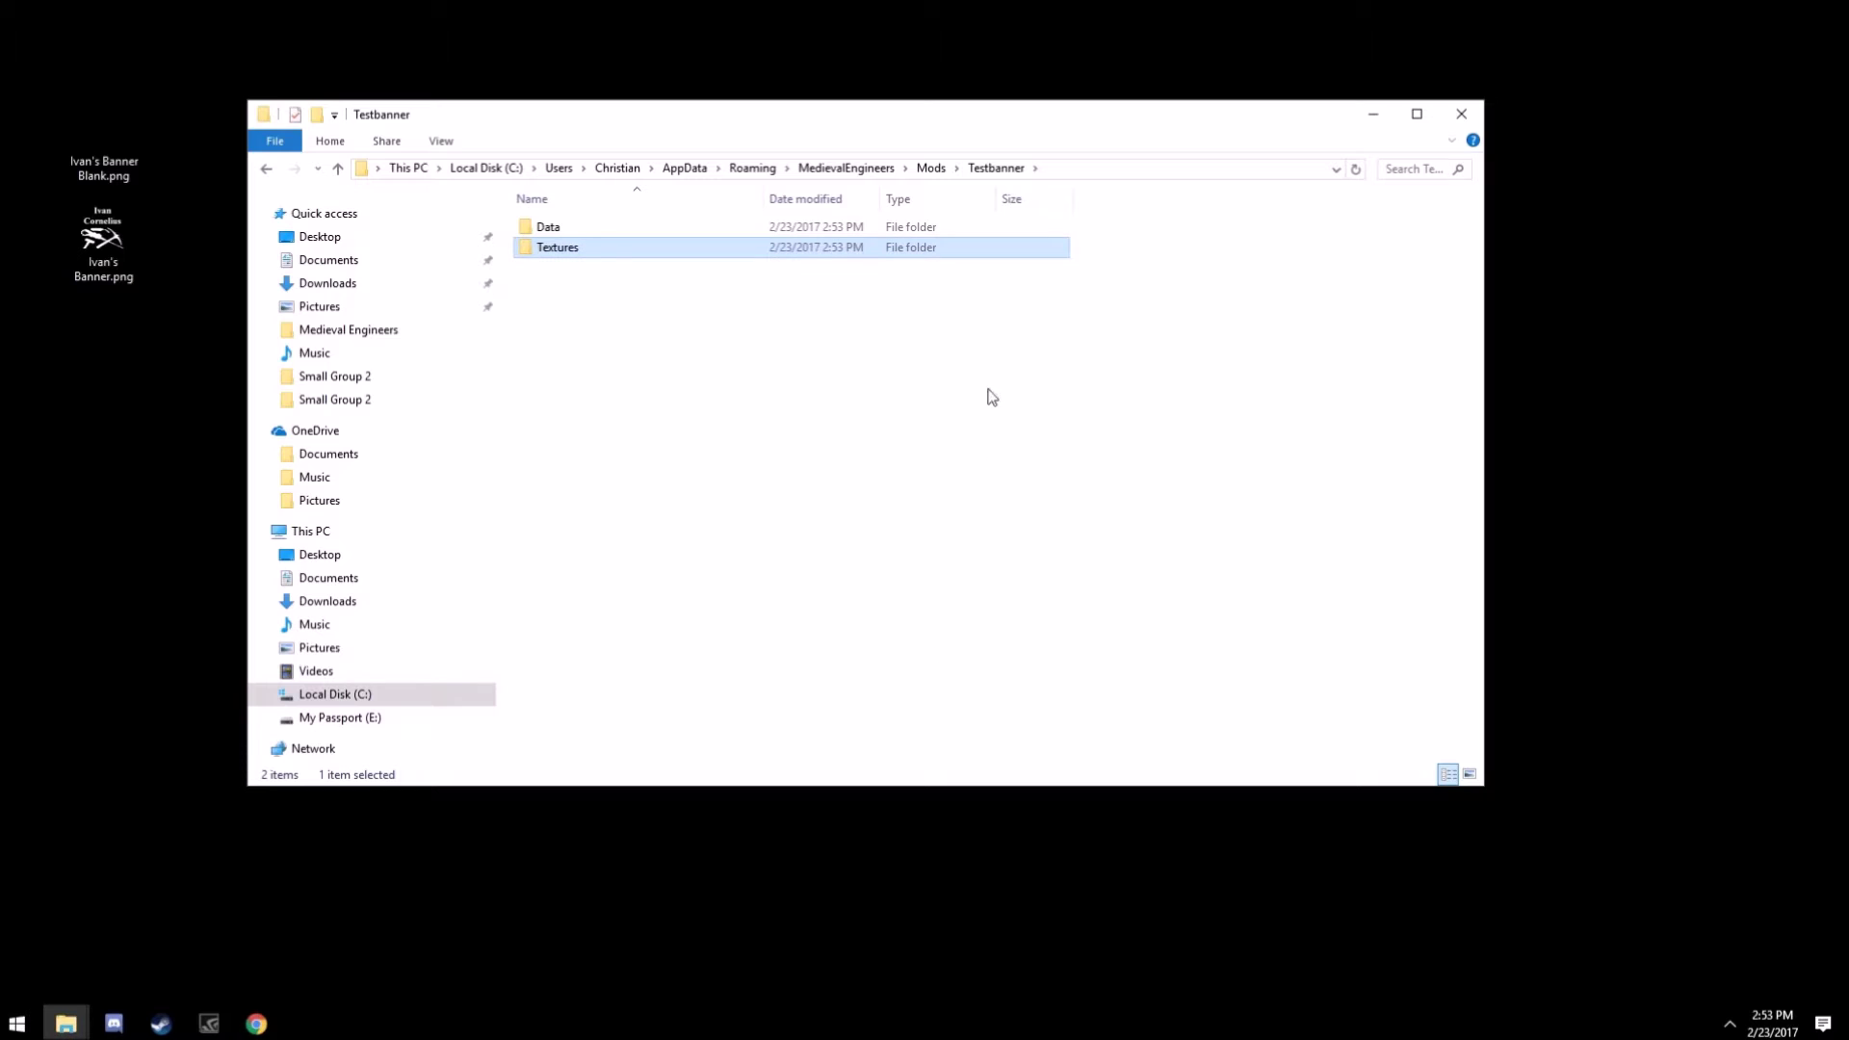
Open the Textures folder and create a subfolder named Banners in it.
double_click(585, 247)
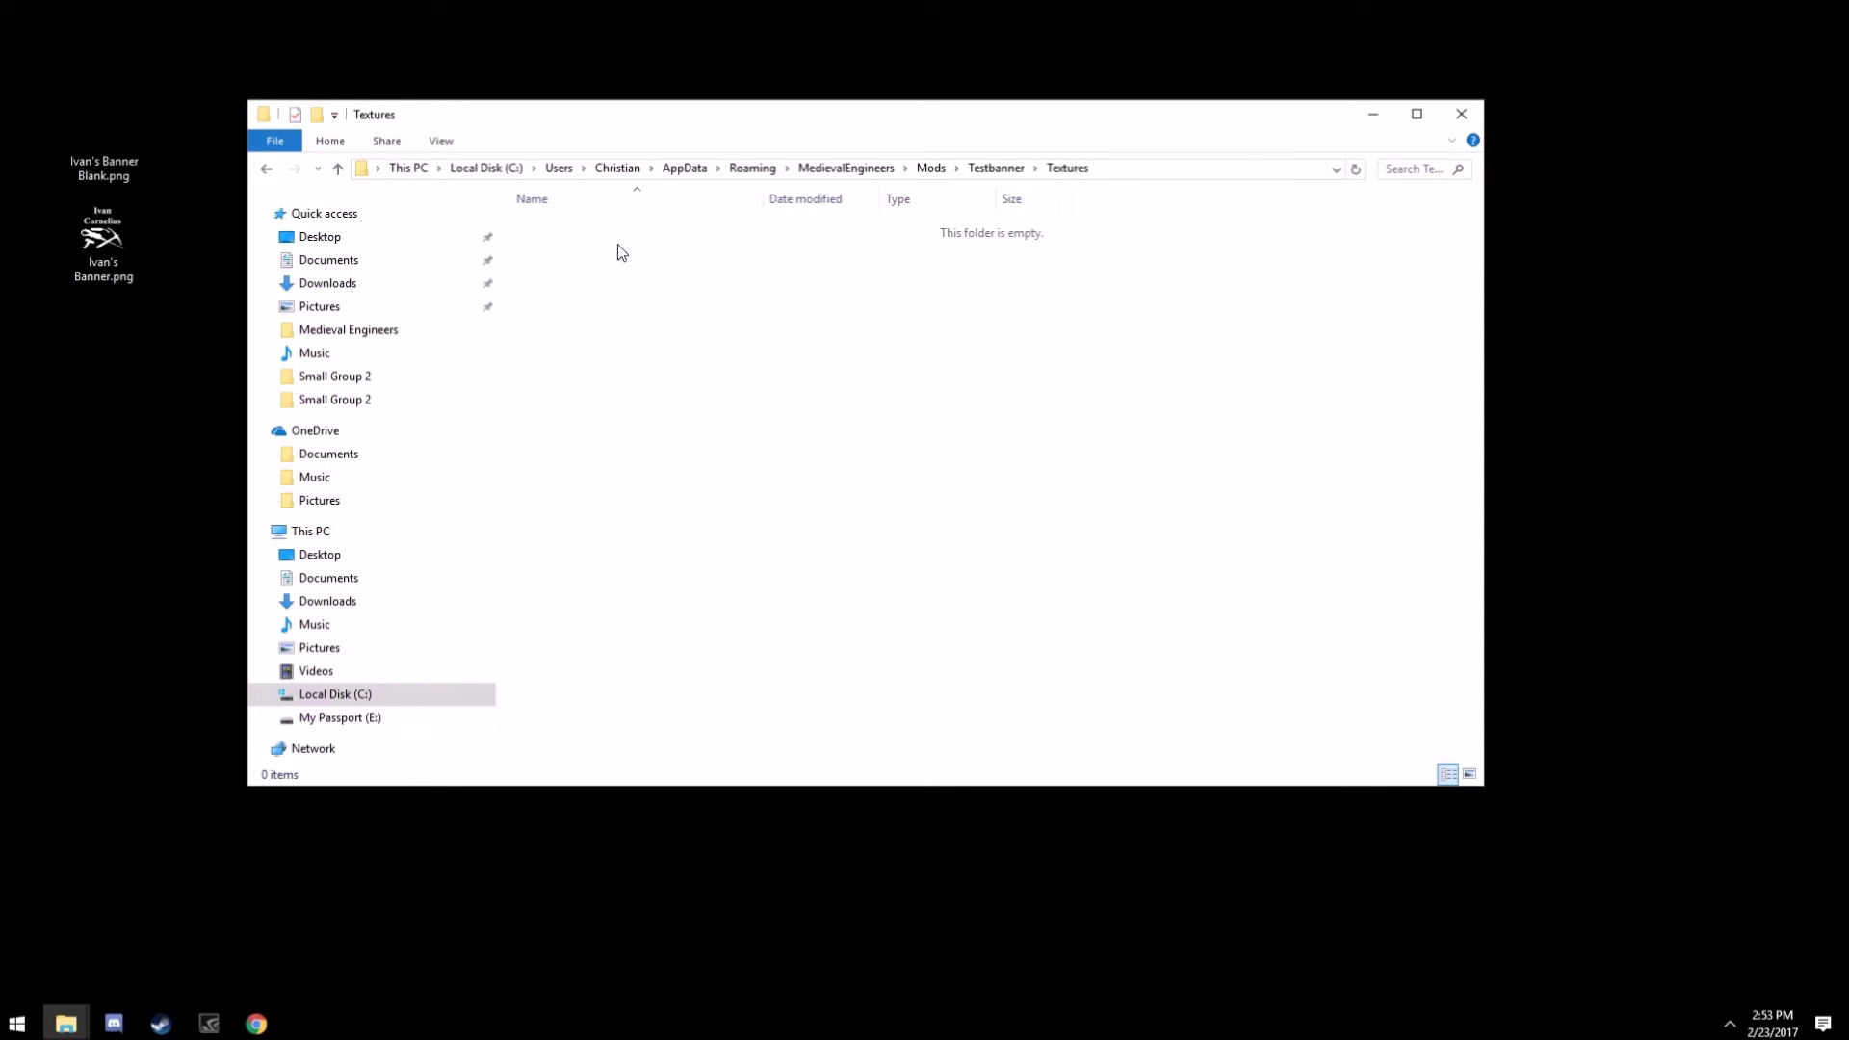
right_click(639, 252)
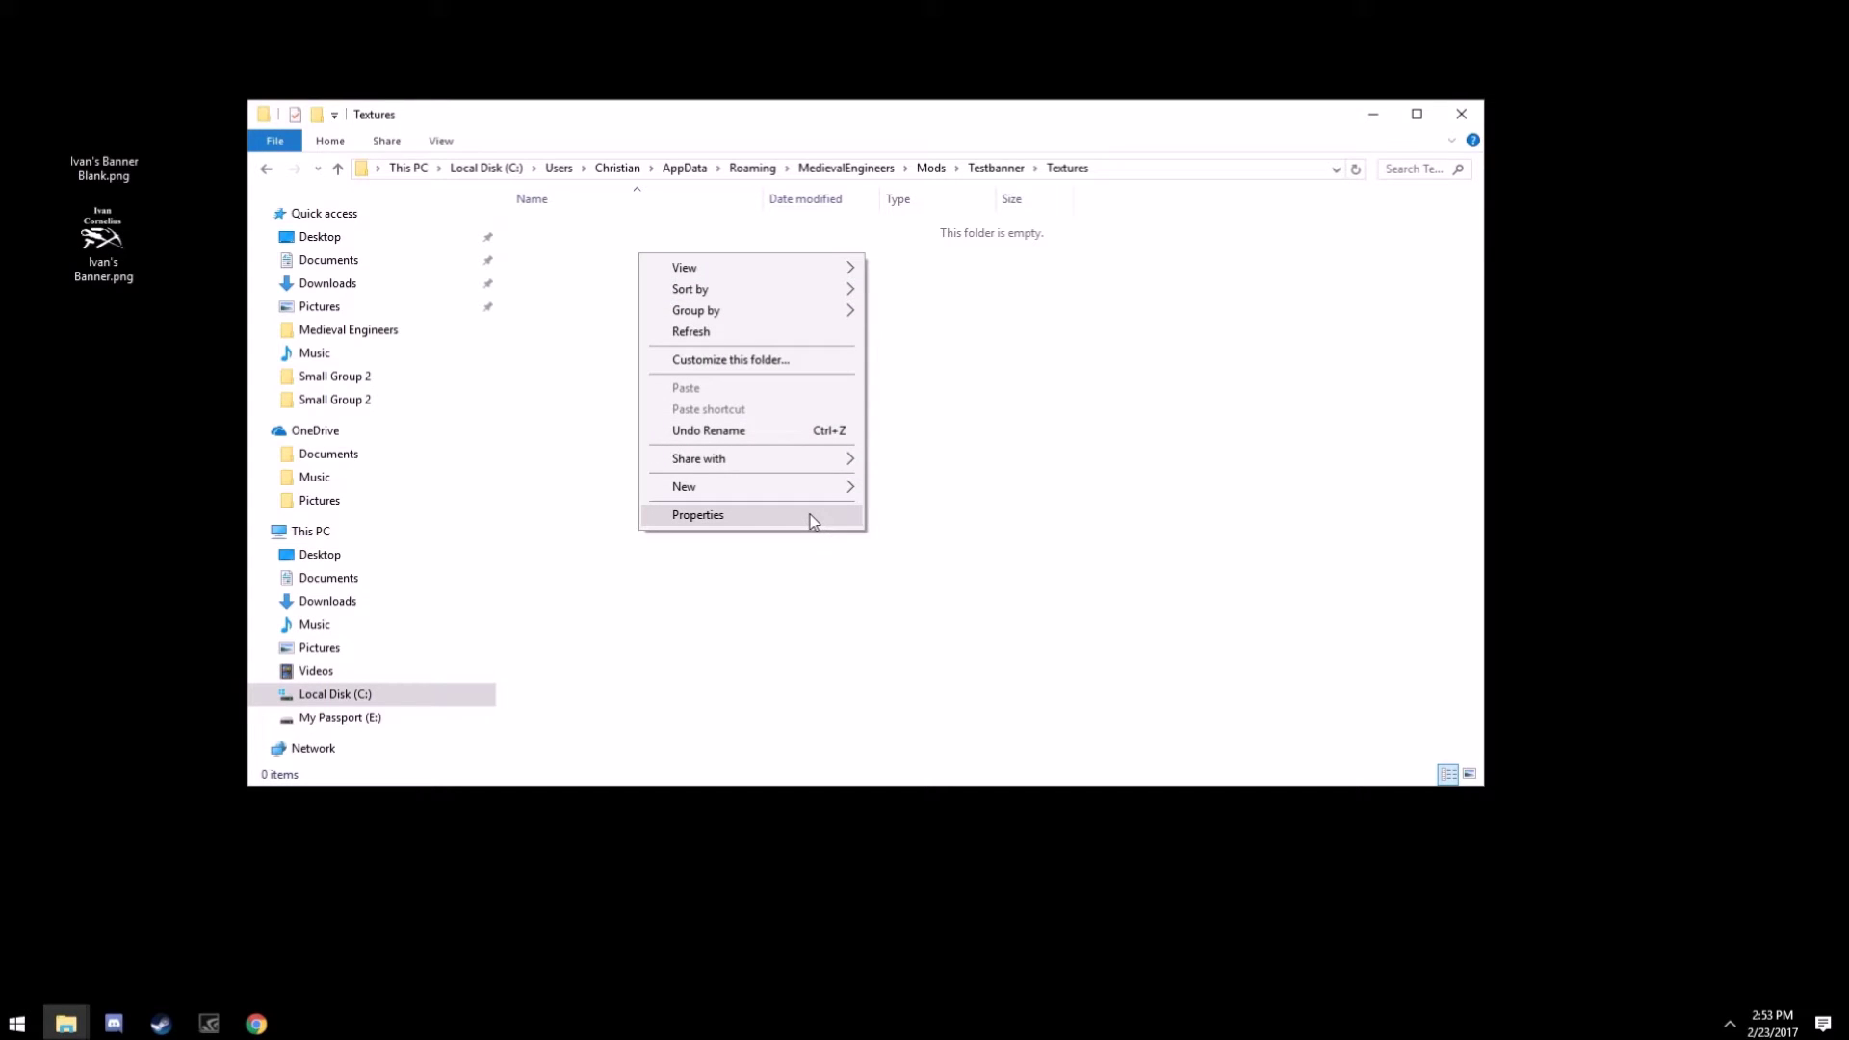
mouse_move(805, 488)
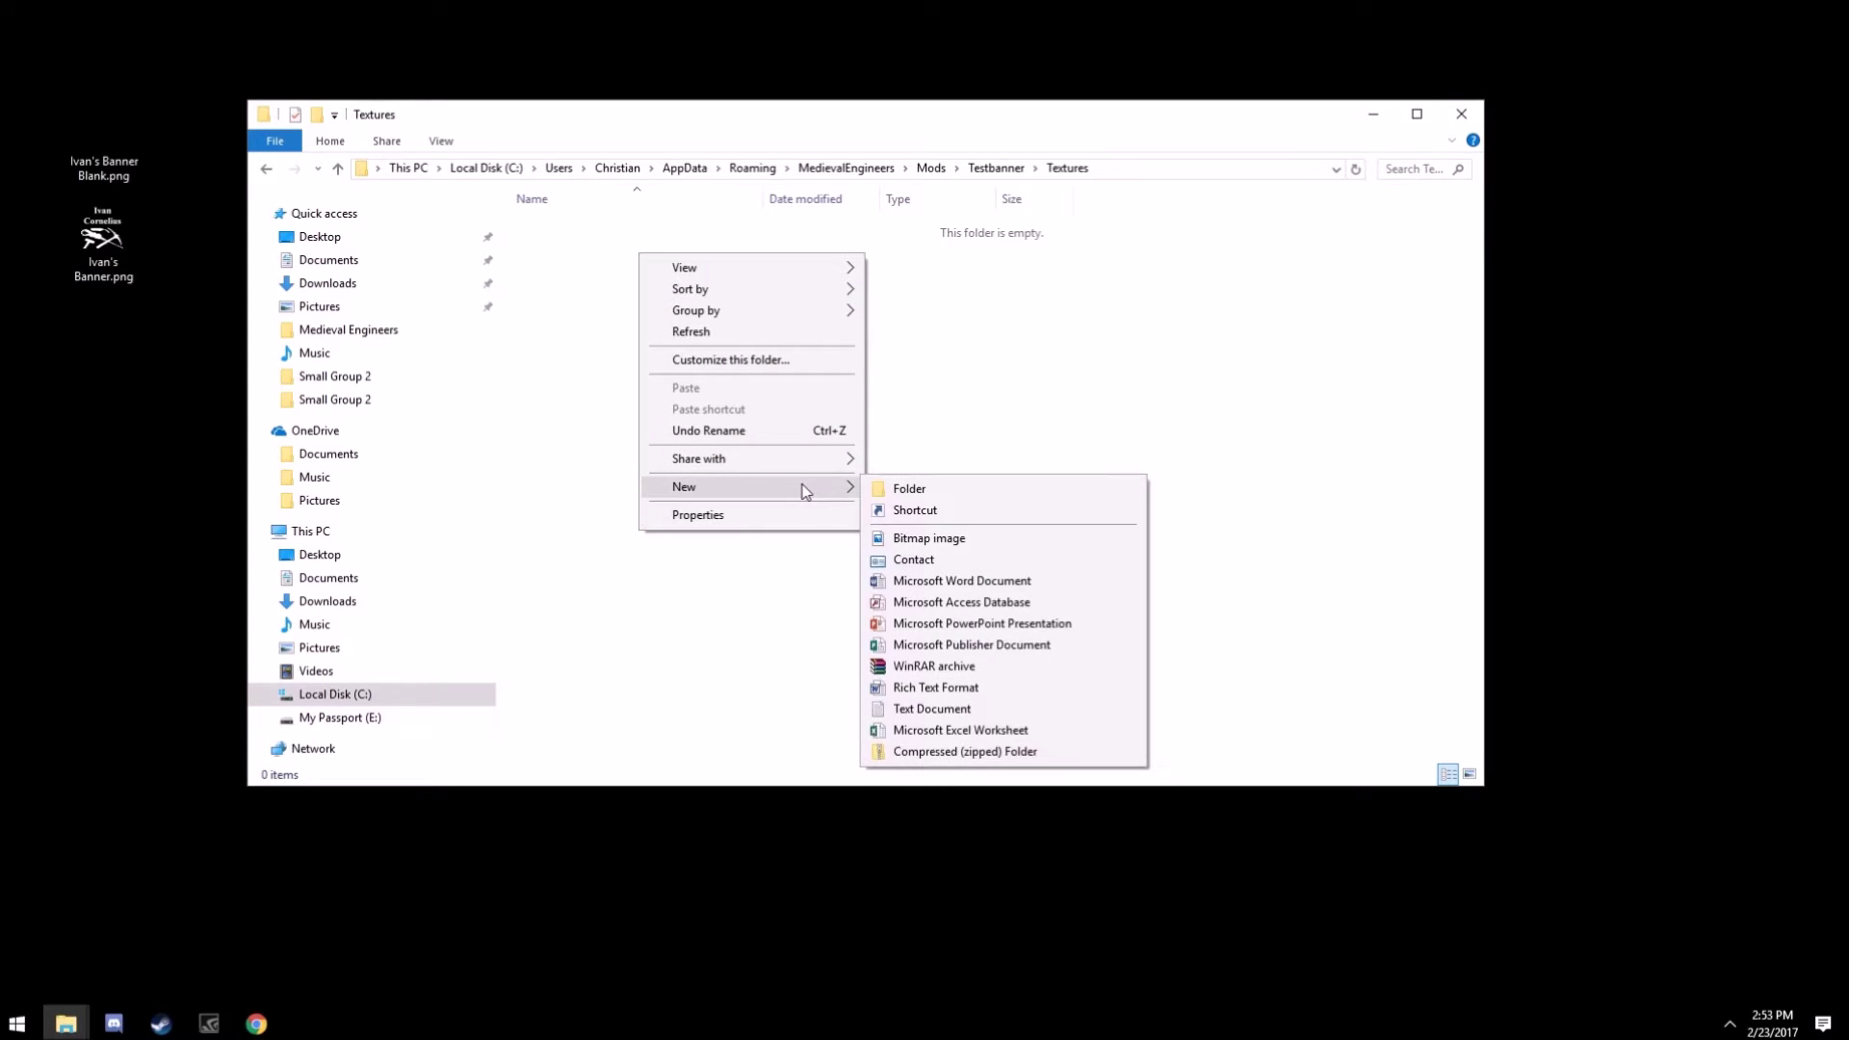
click(941, 489)
text(Banners)
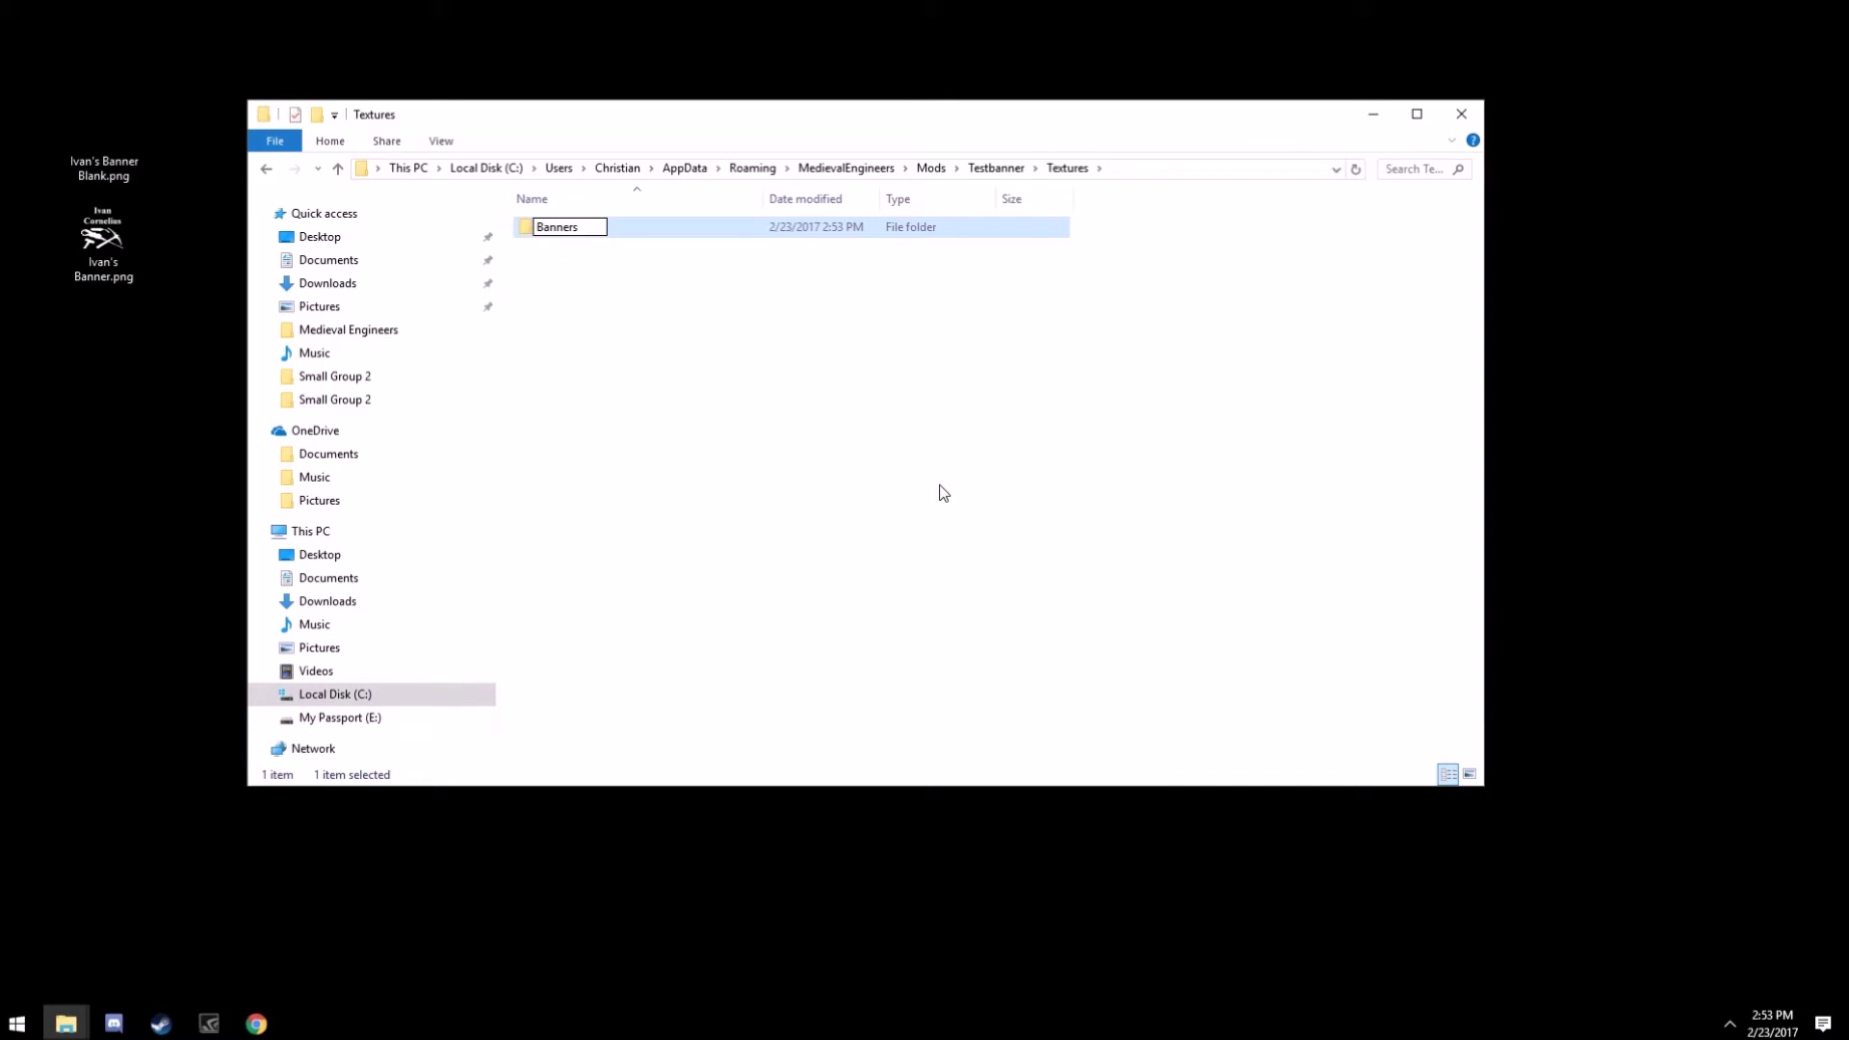
key(Return)
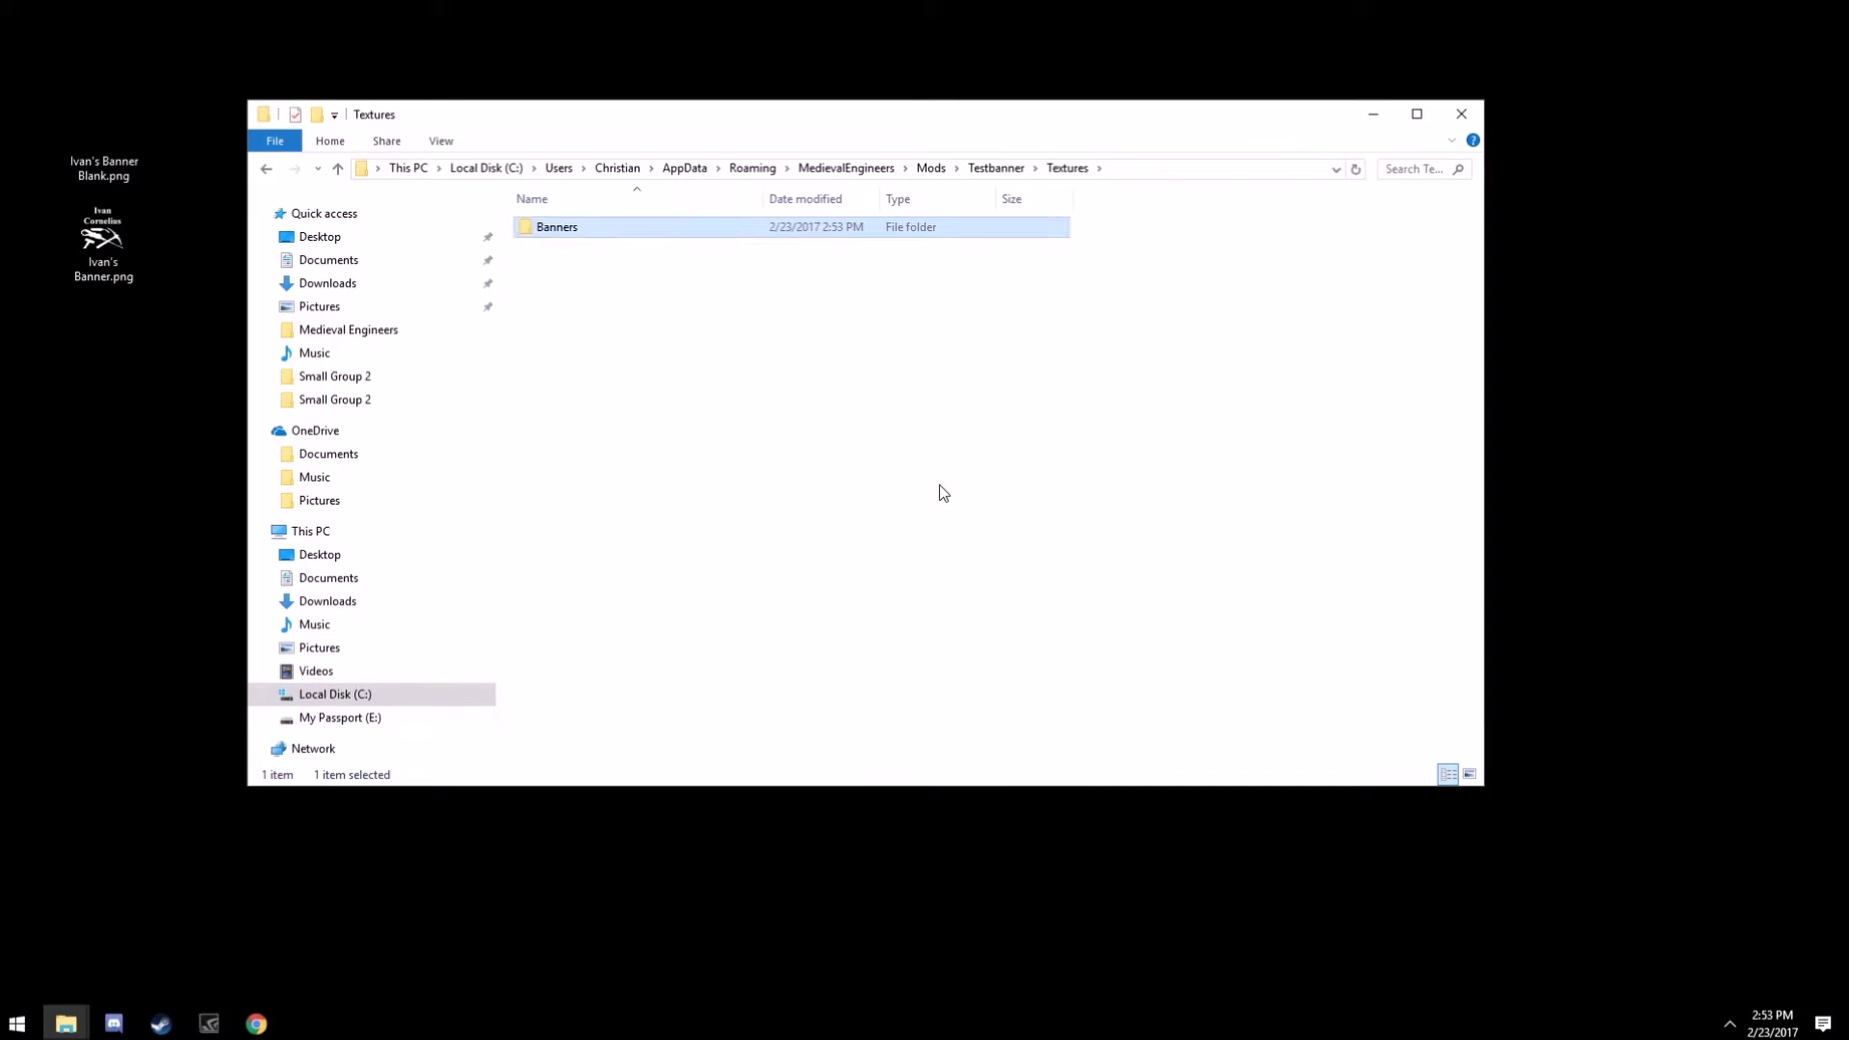
Open the Banners folder and create a subfolder named Patterns in it.
double_click(573, 231)
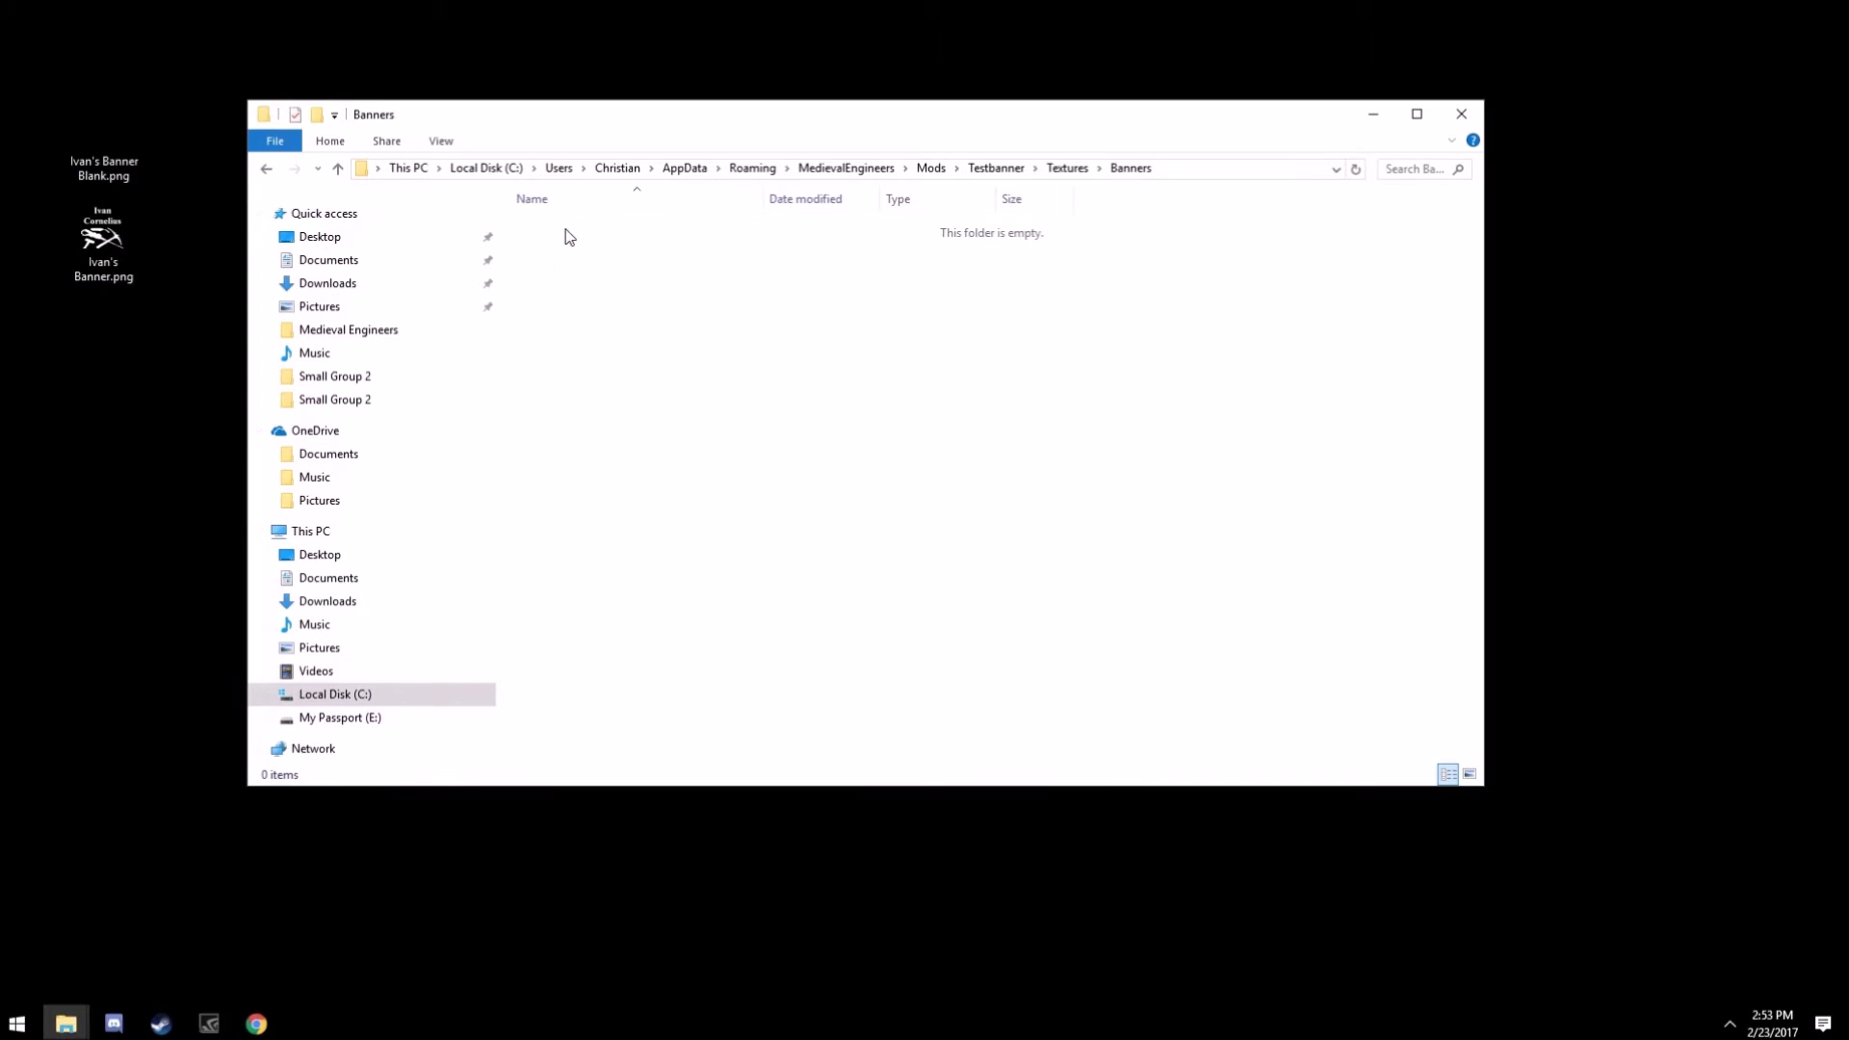
right_click(557, 260)
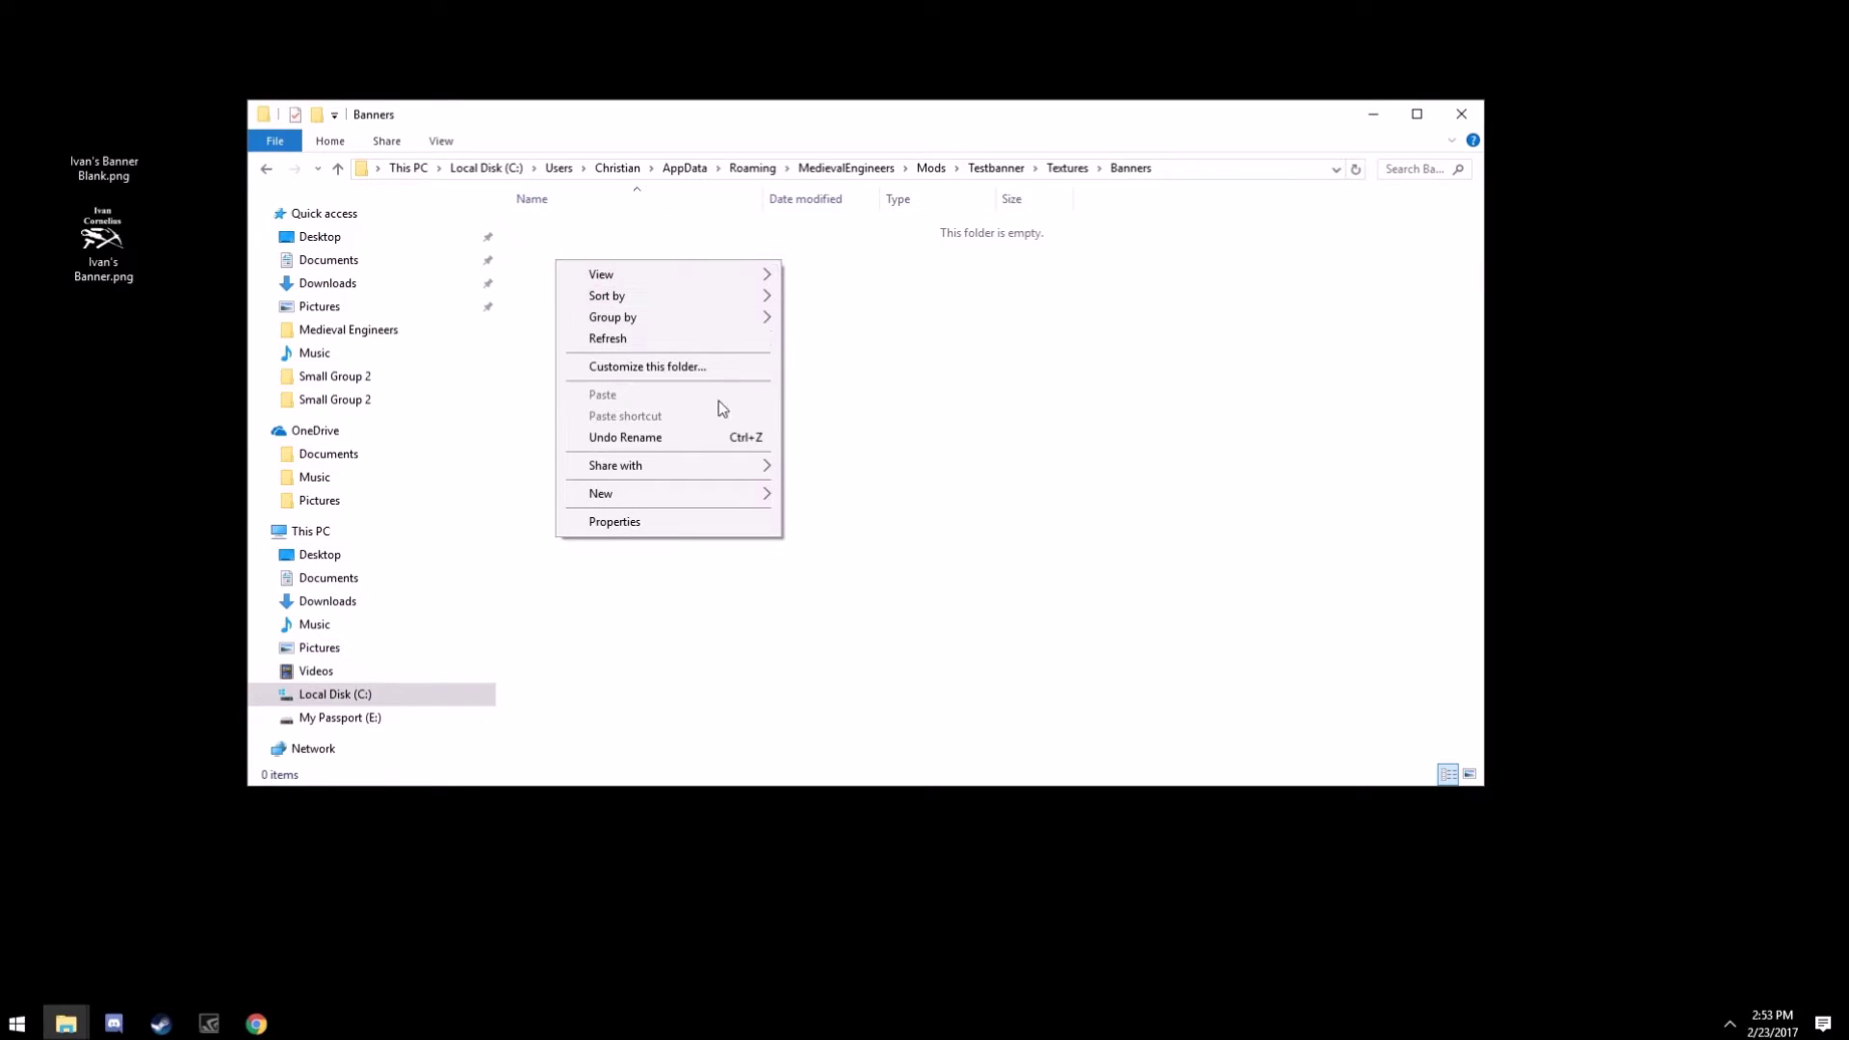
mouse_move(729, 506)
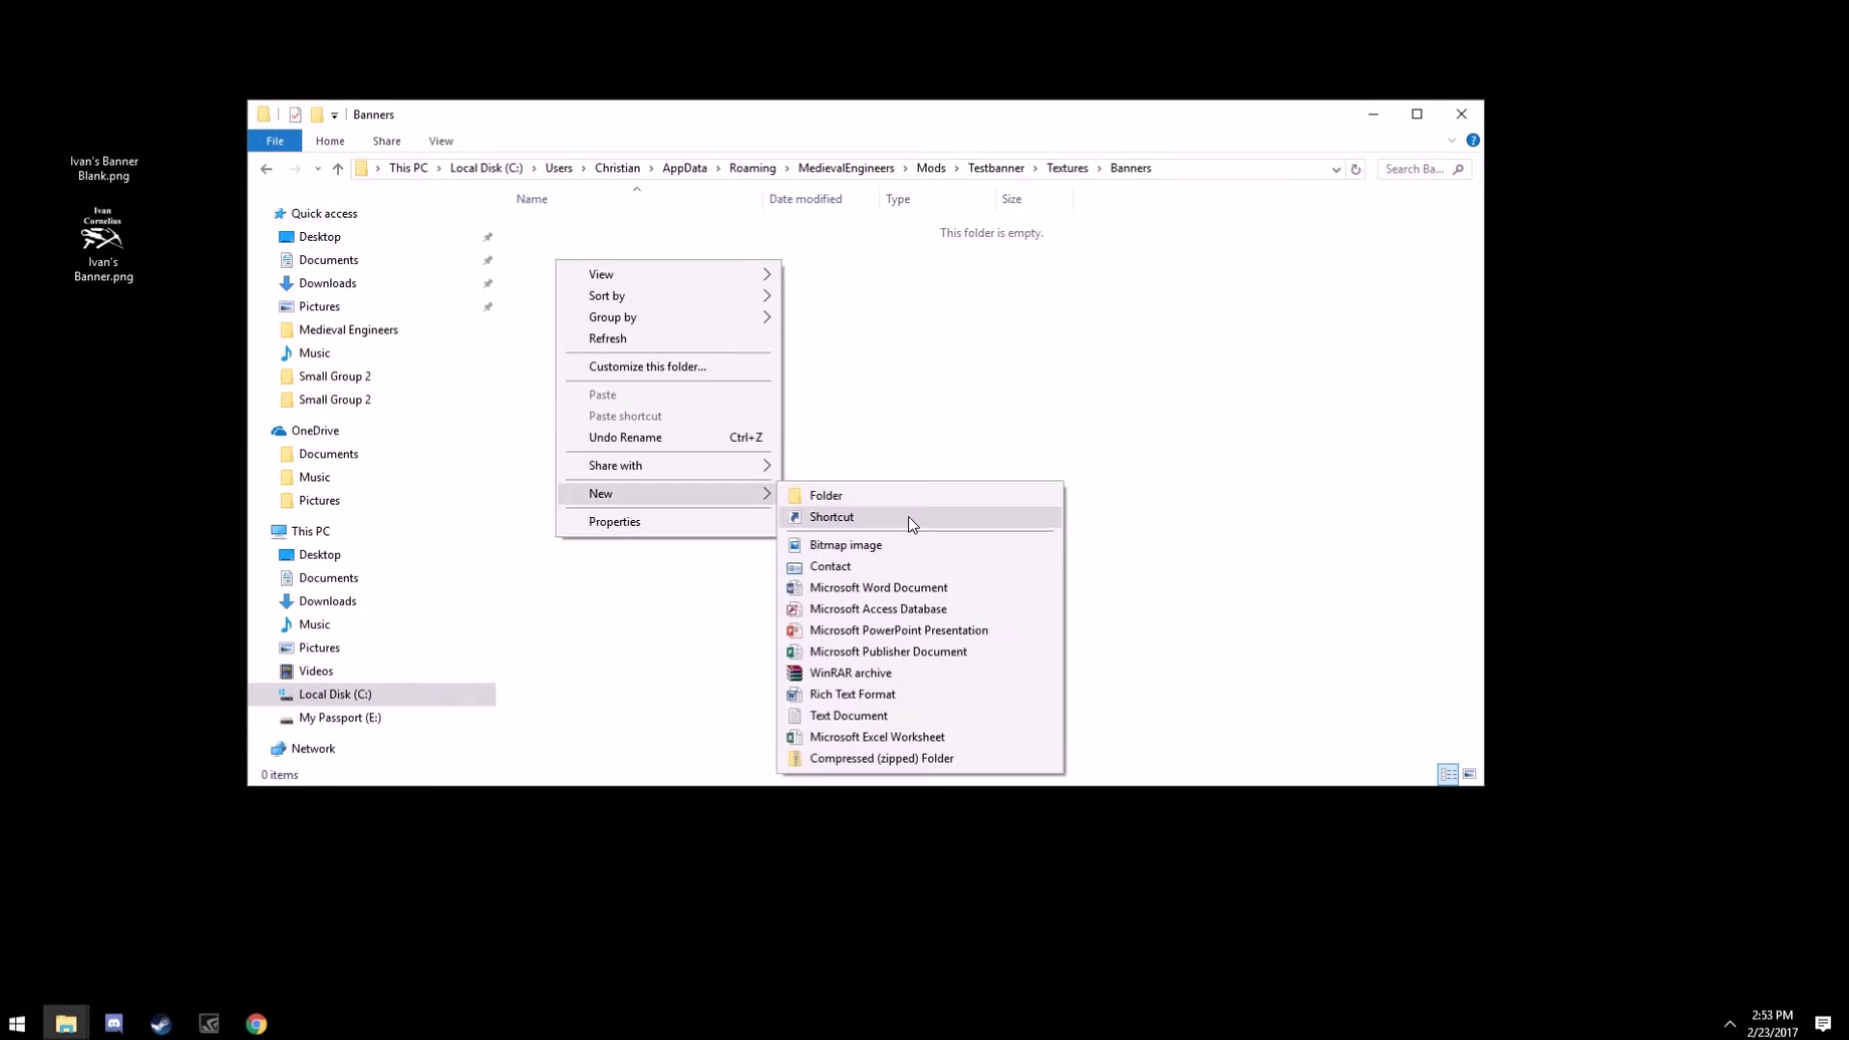
click(894, 495)
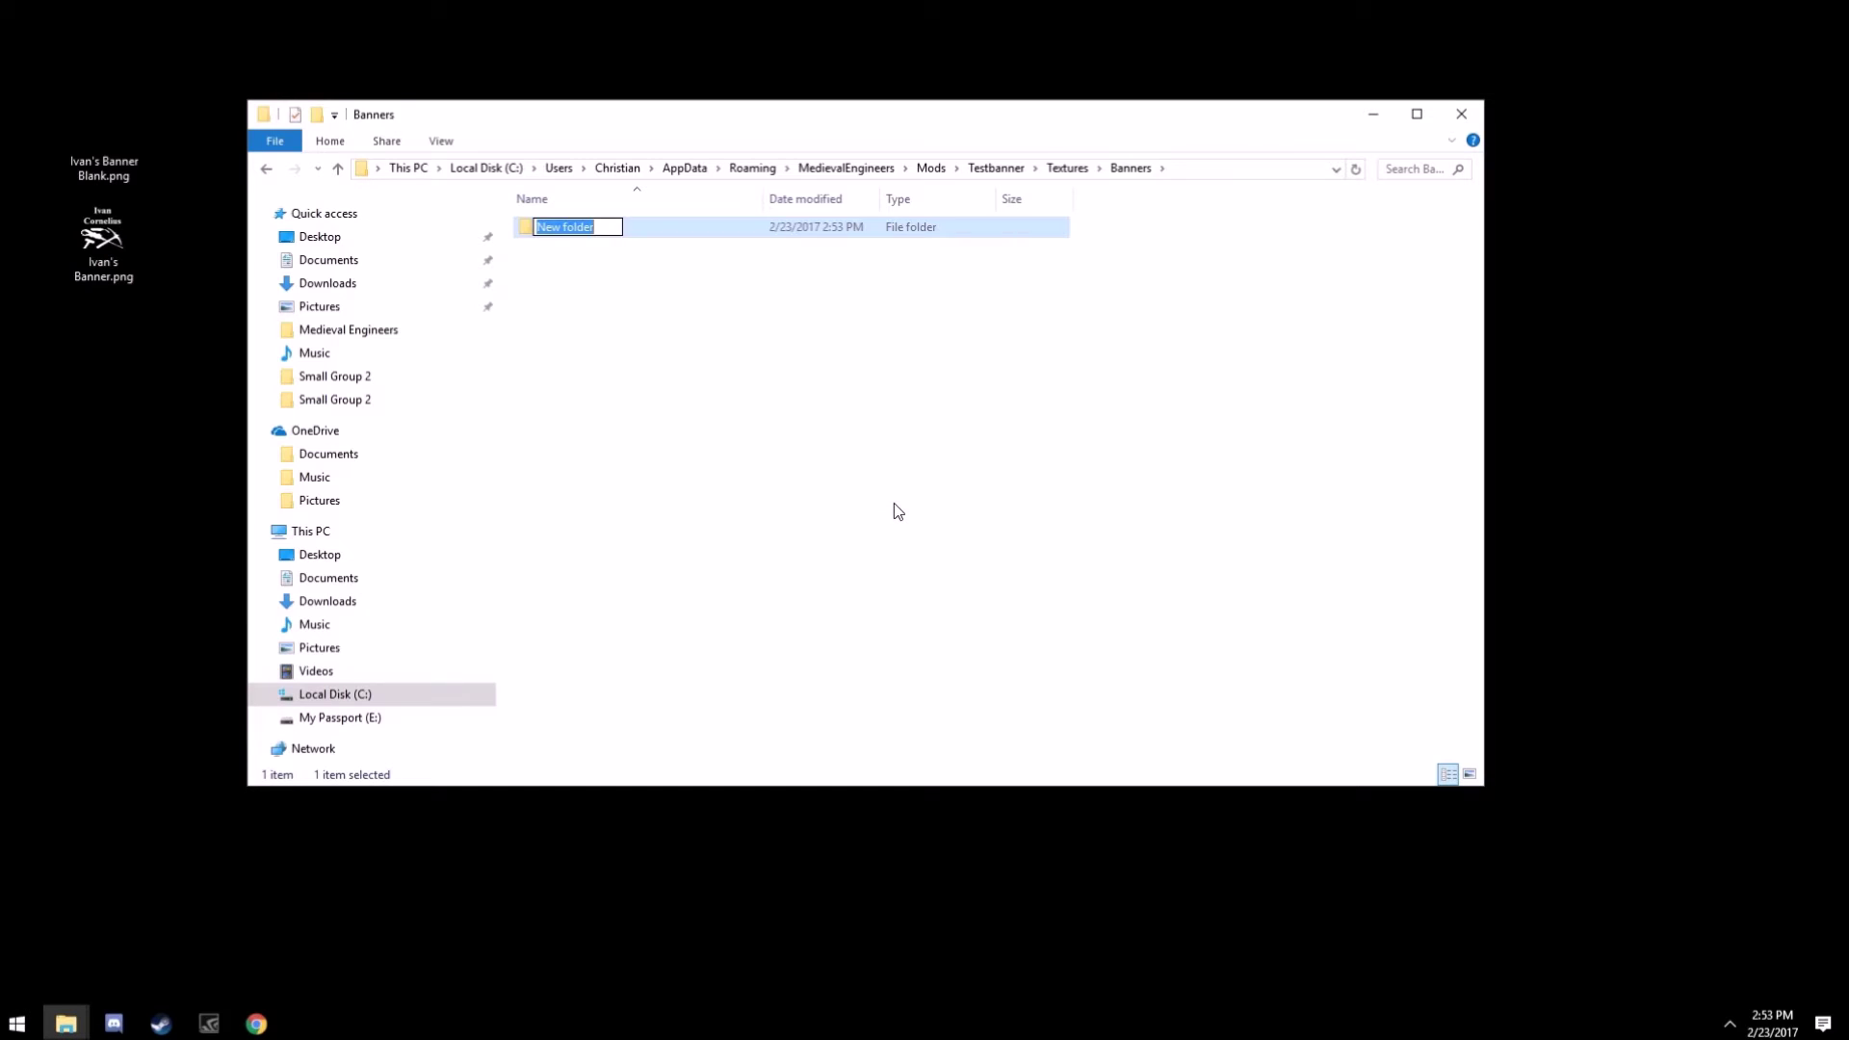
text(Patterns)
key(Return)
Create another subfolder named Symbols in Banners, beside the Patterns folder.
right_click(867, 361)
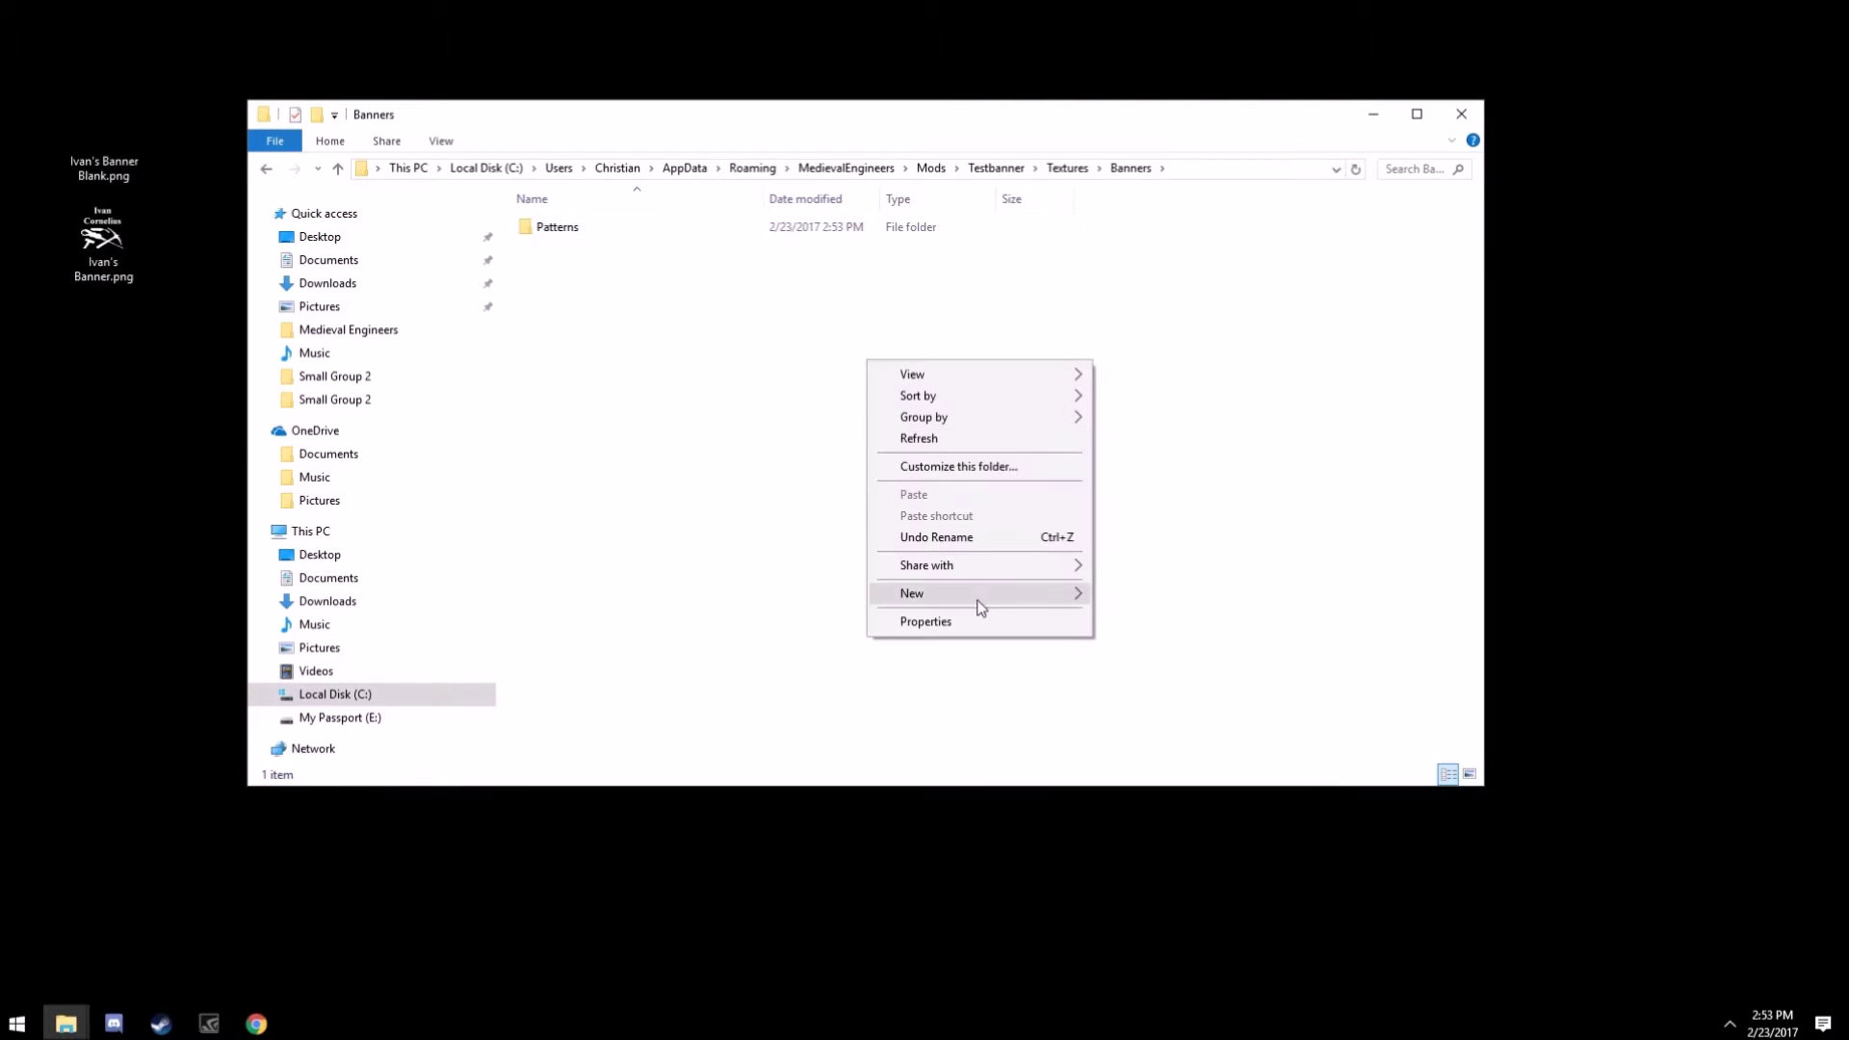
mouse_move(978, 610)
click(1160, 599)
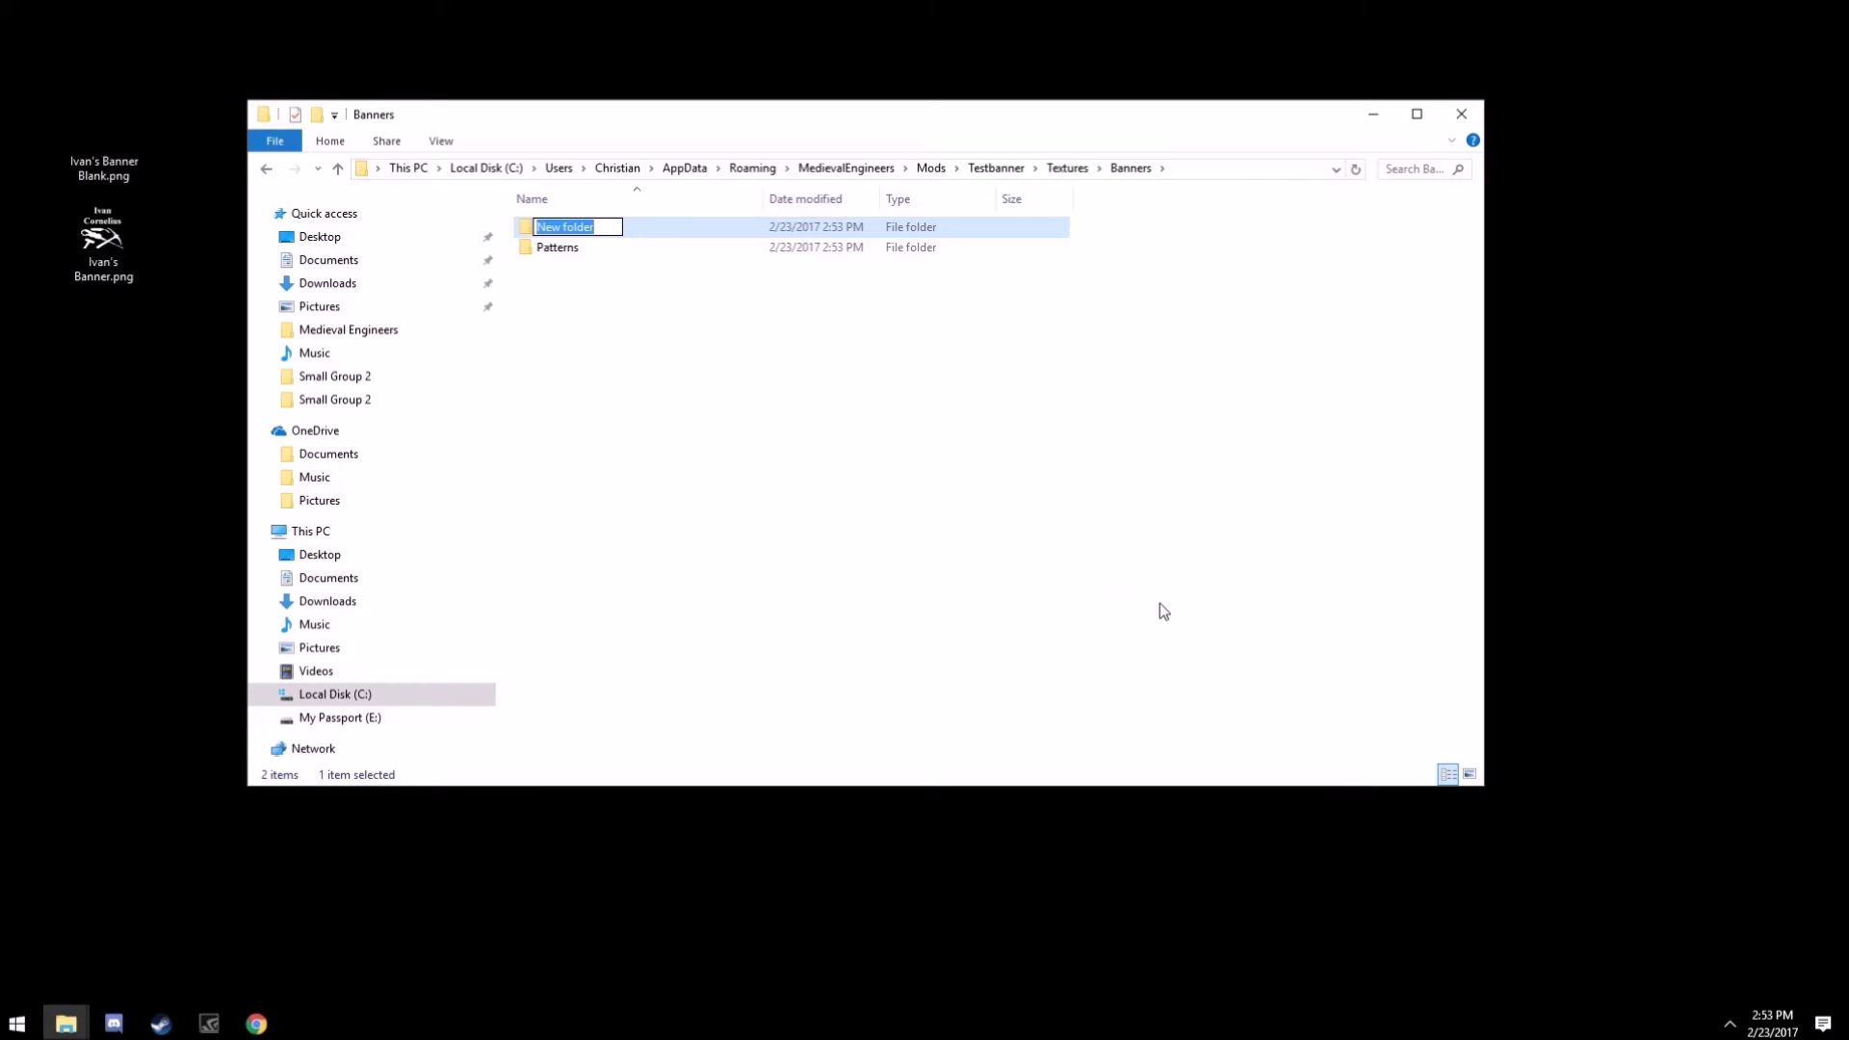
text(Symbols)
key(Return)
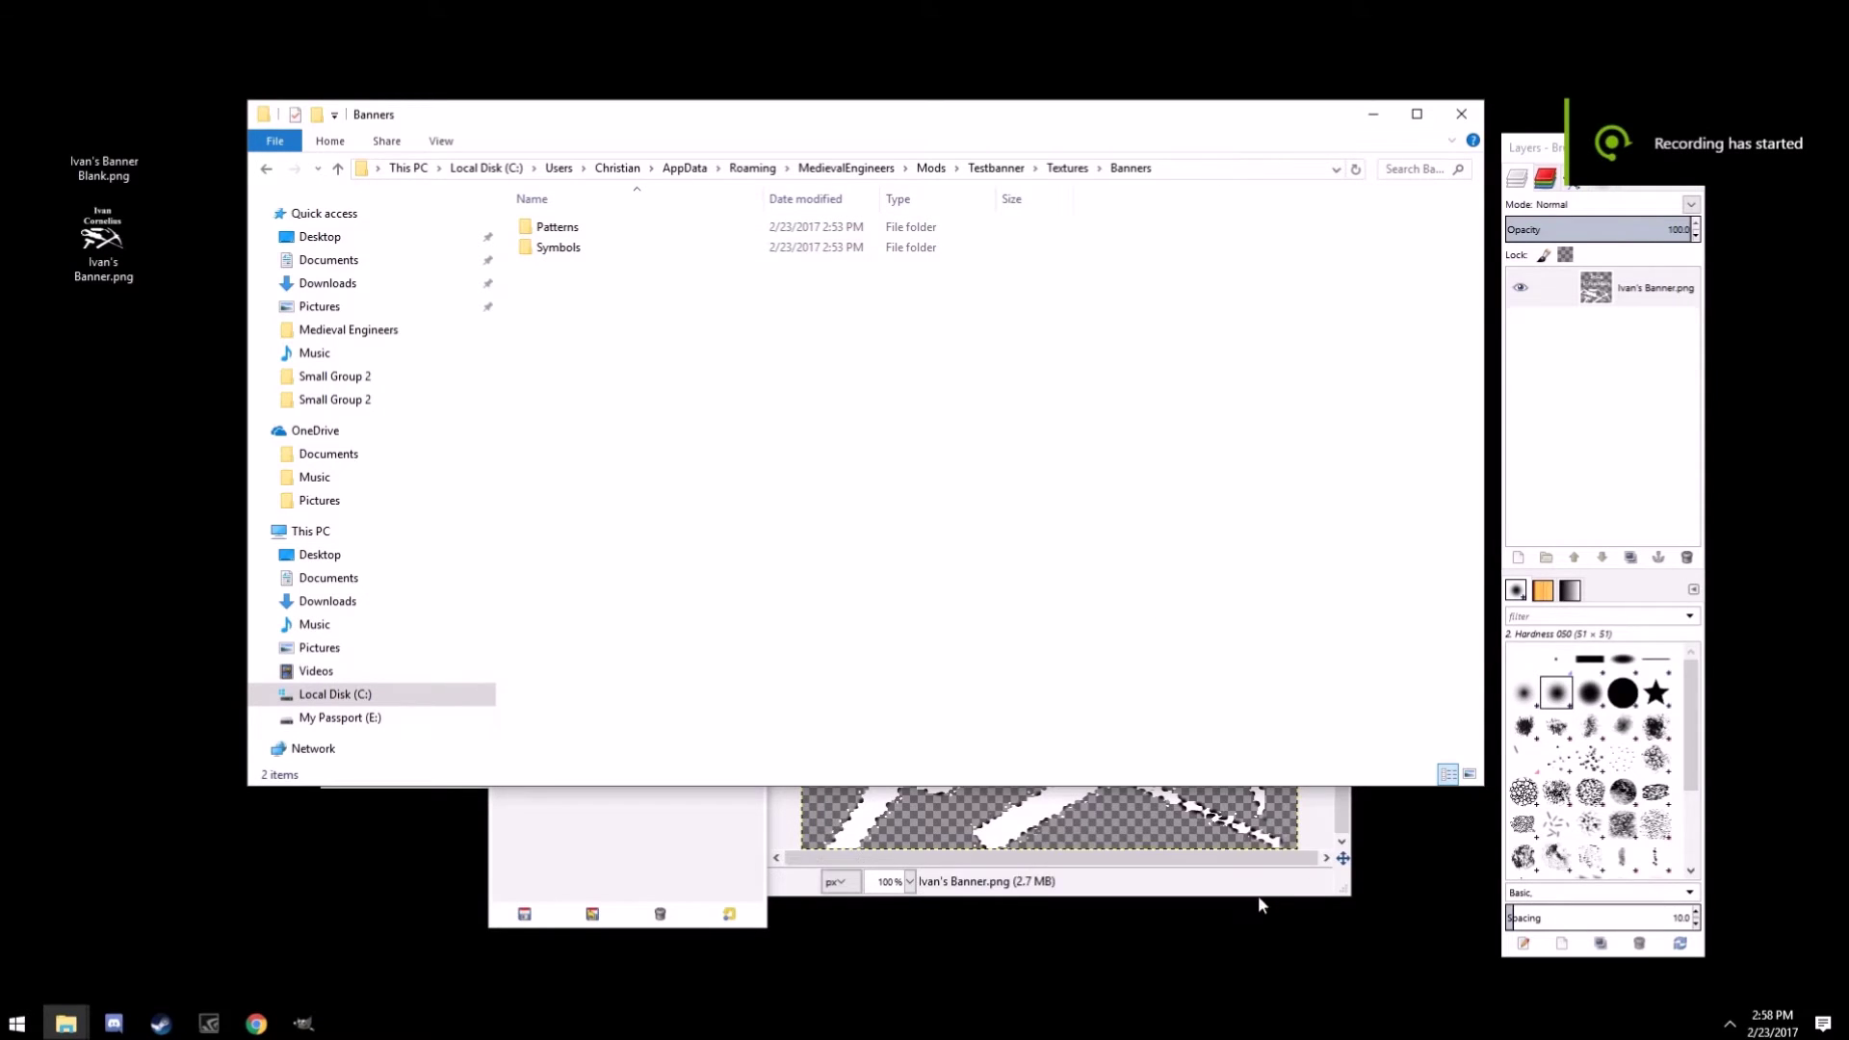
Switch to GIMP and examine the Ivan's Banner image, moving its window clear of the toolbox.
click(1201, 886)
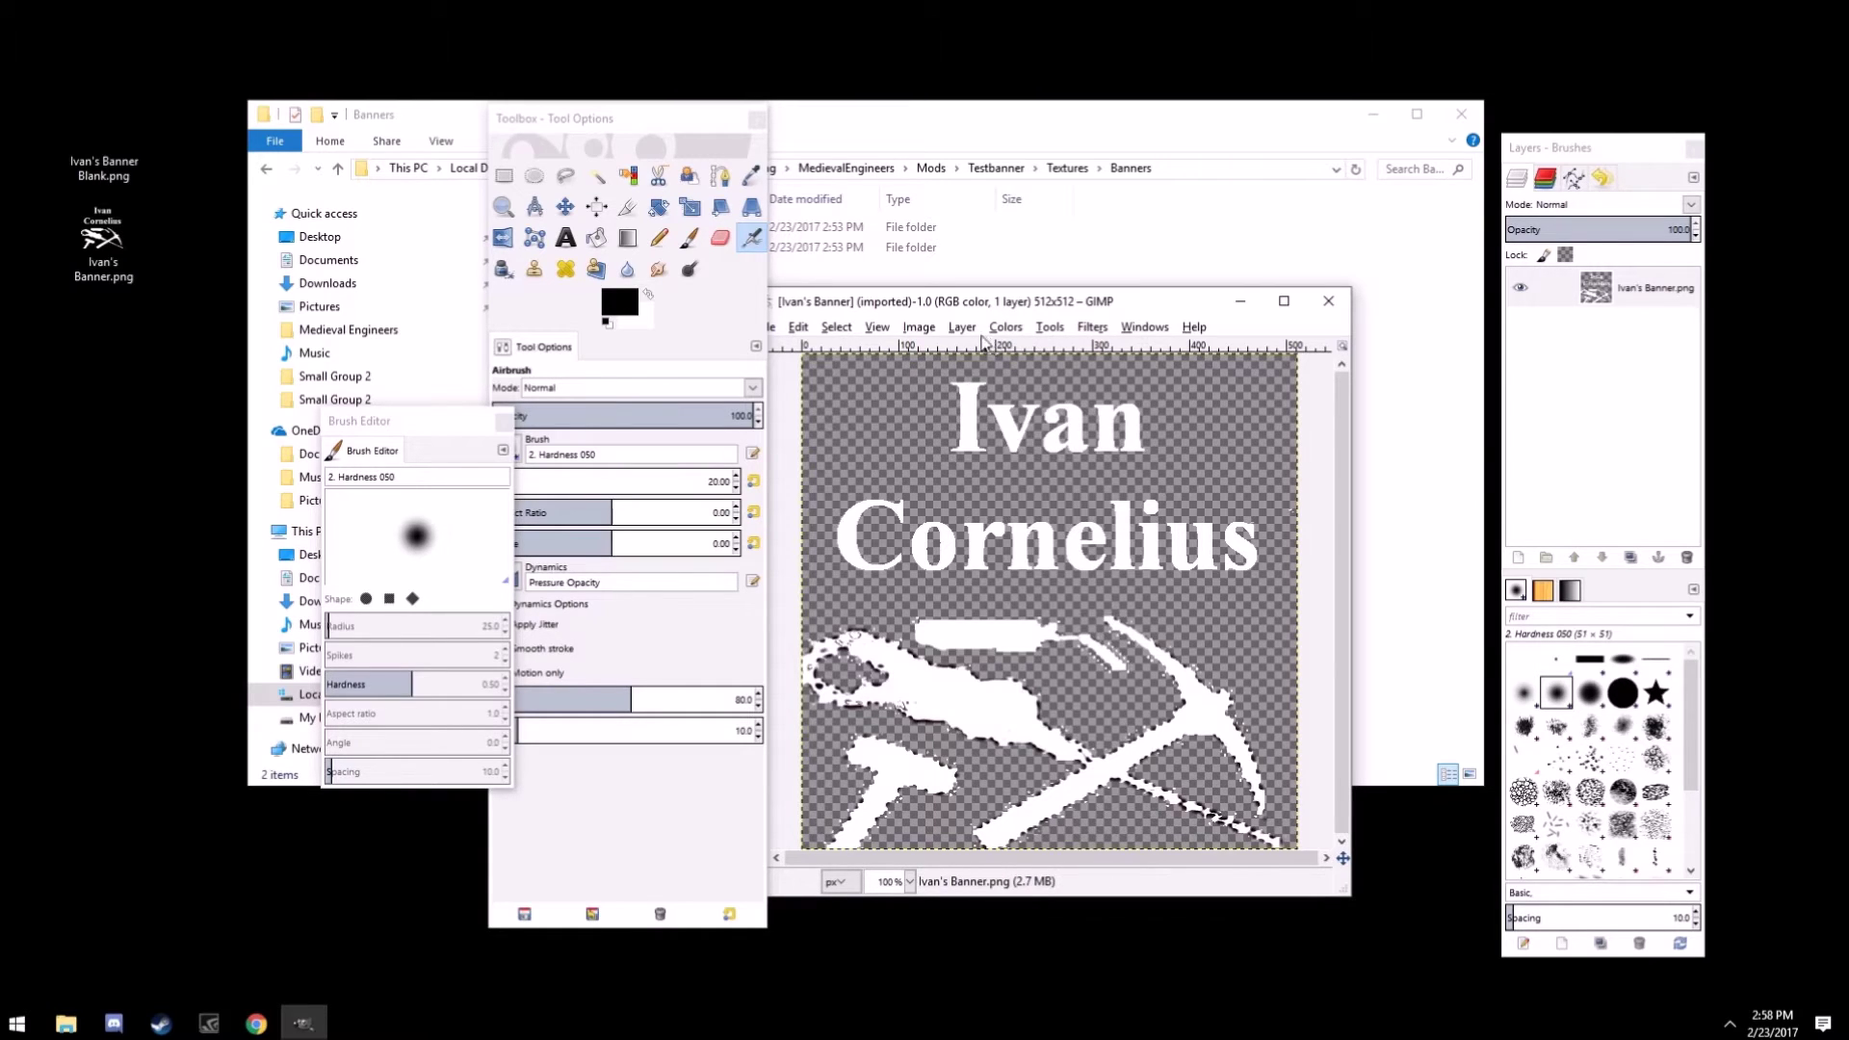
click(962, 326)
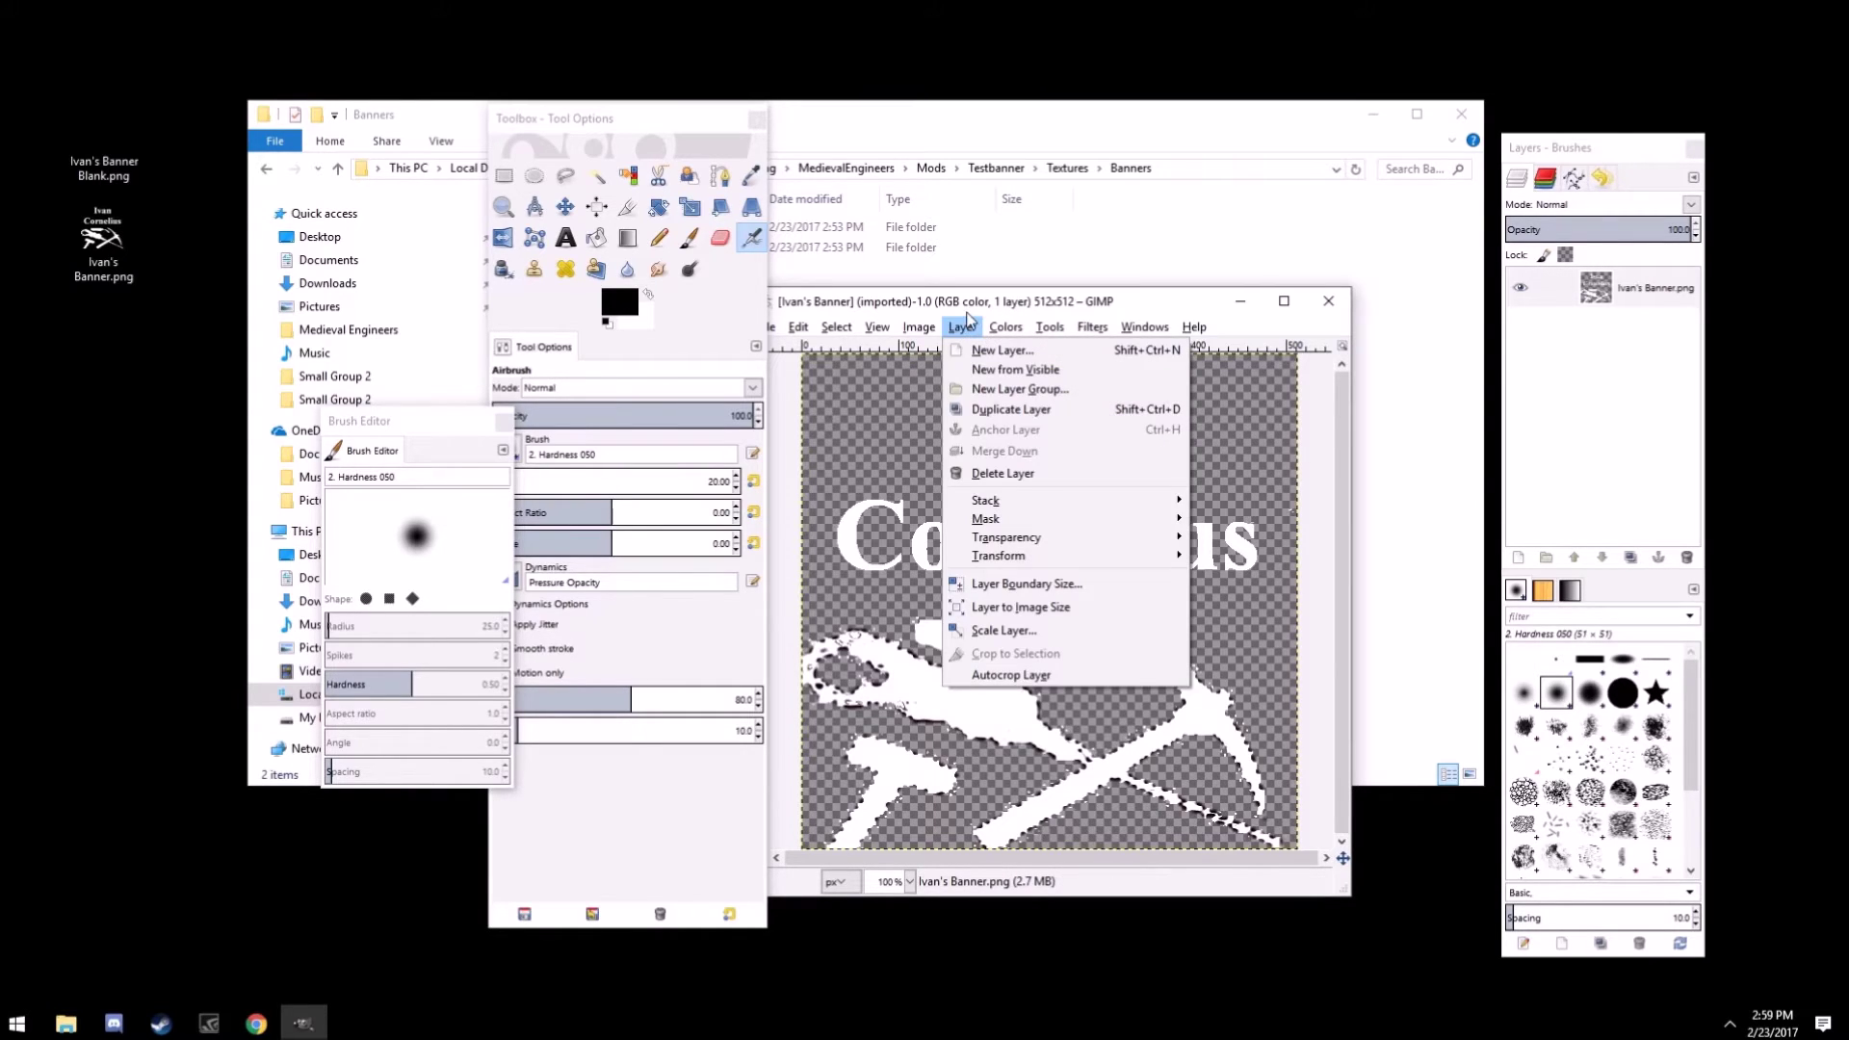
click(993, 304)
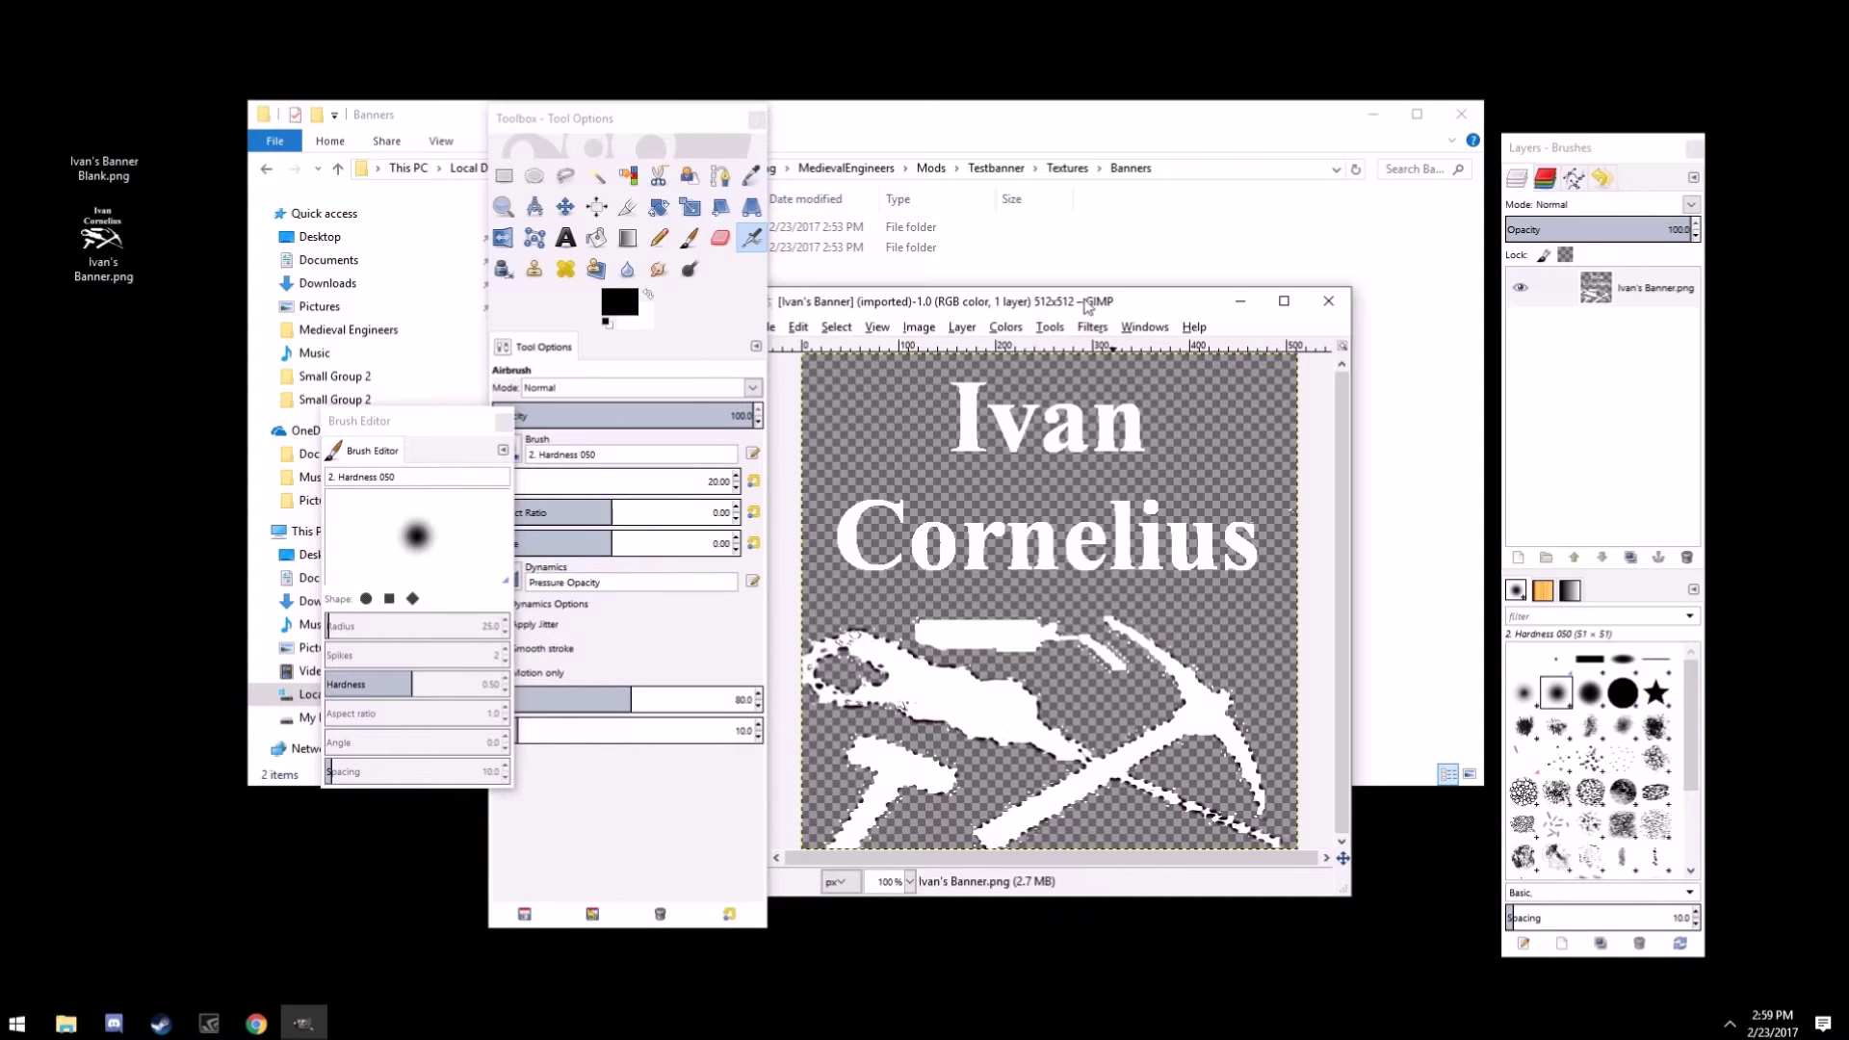
drag(953, 300, 1060, 290)
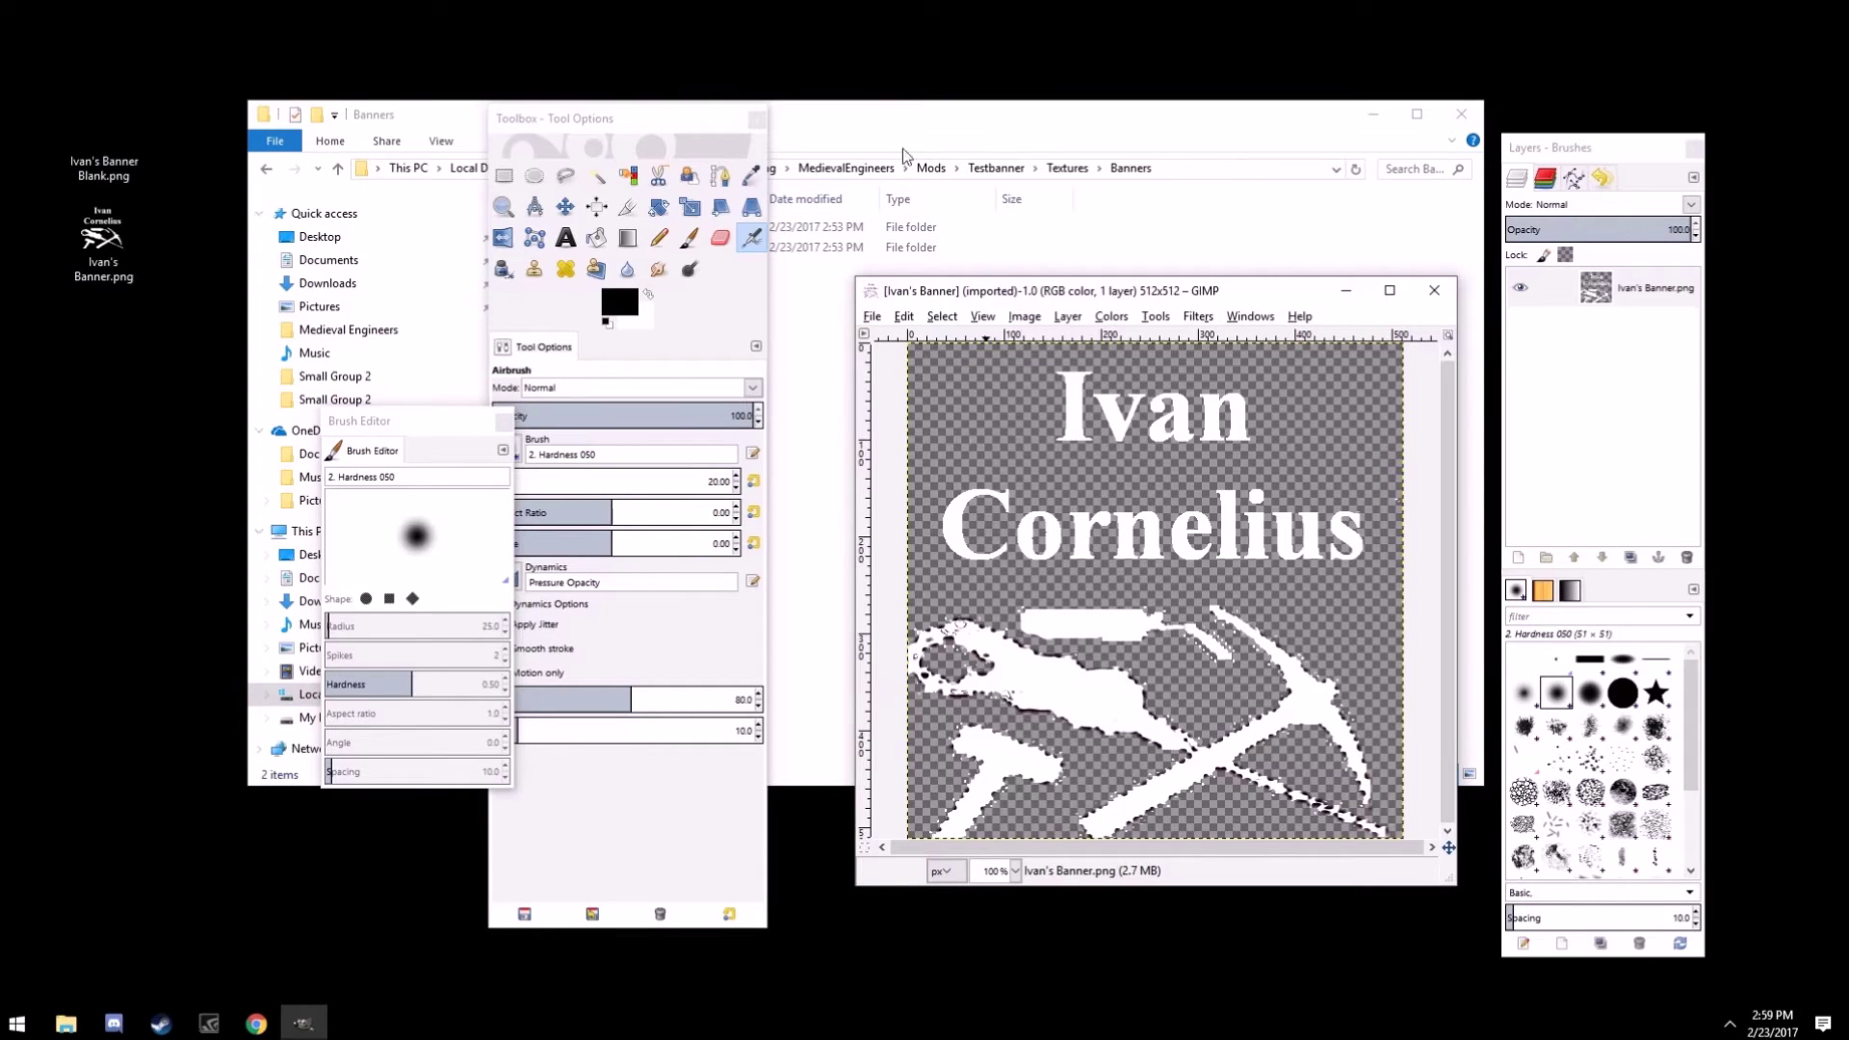
Return to the Banners folder and move Ivan's Banner Blank.png from the desktop into Patterns and Ivan's Banner.png into Symbols.
click(1023, 129)
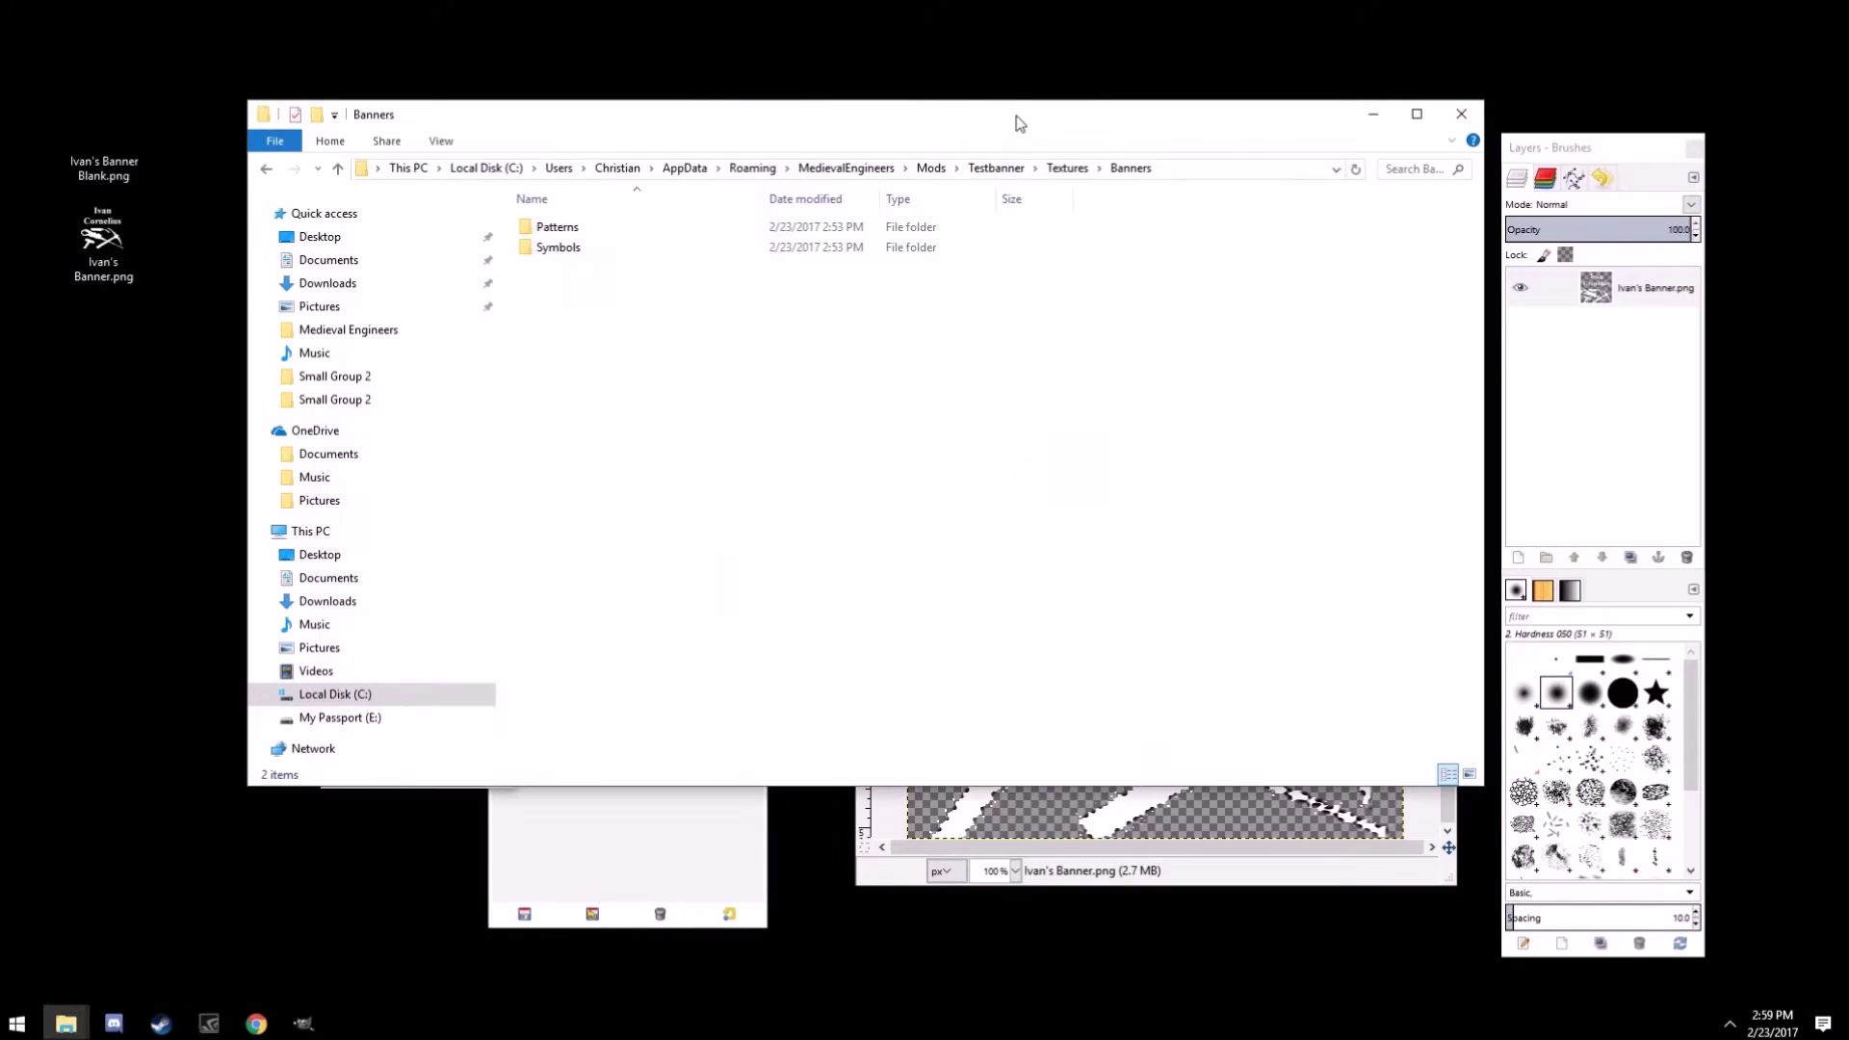
click(100, 136)
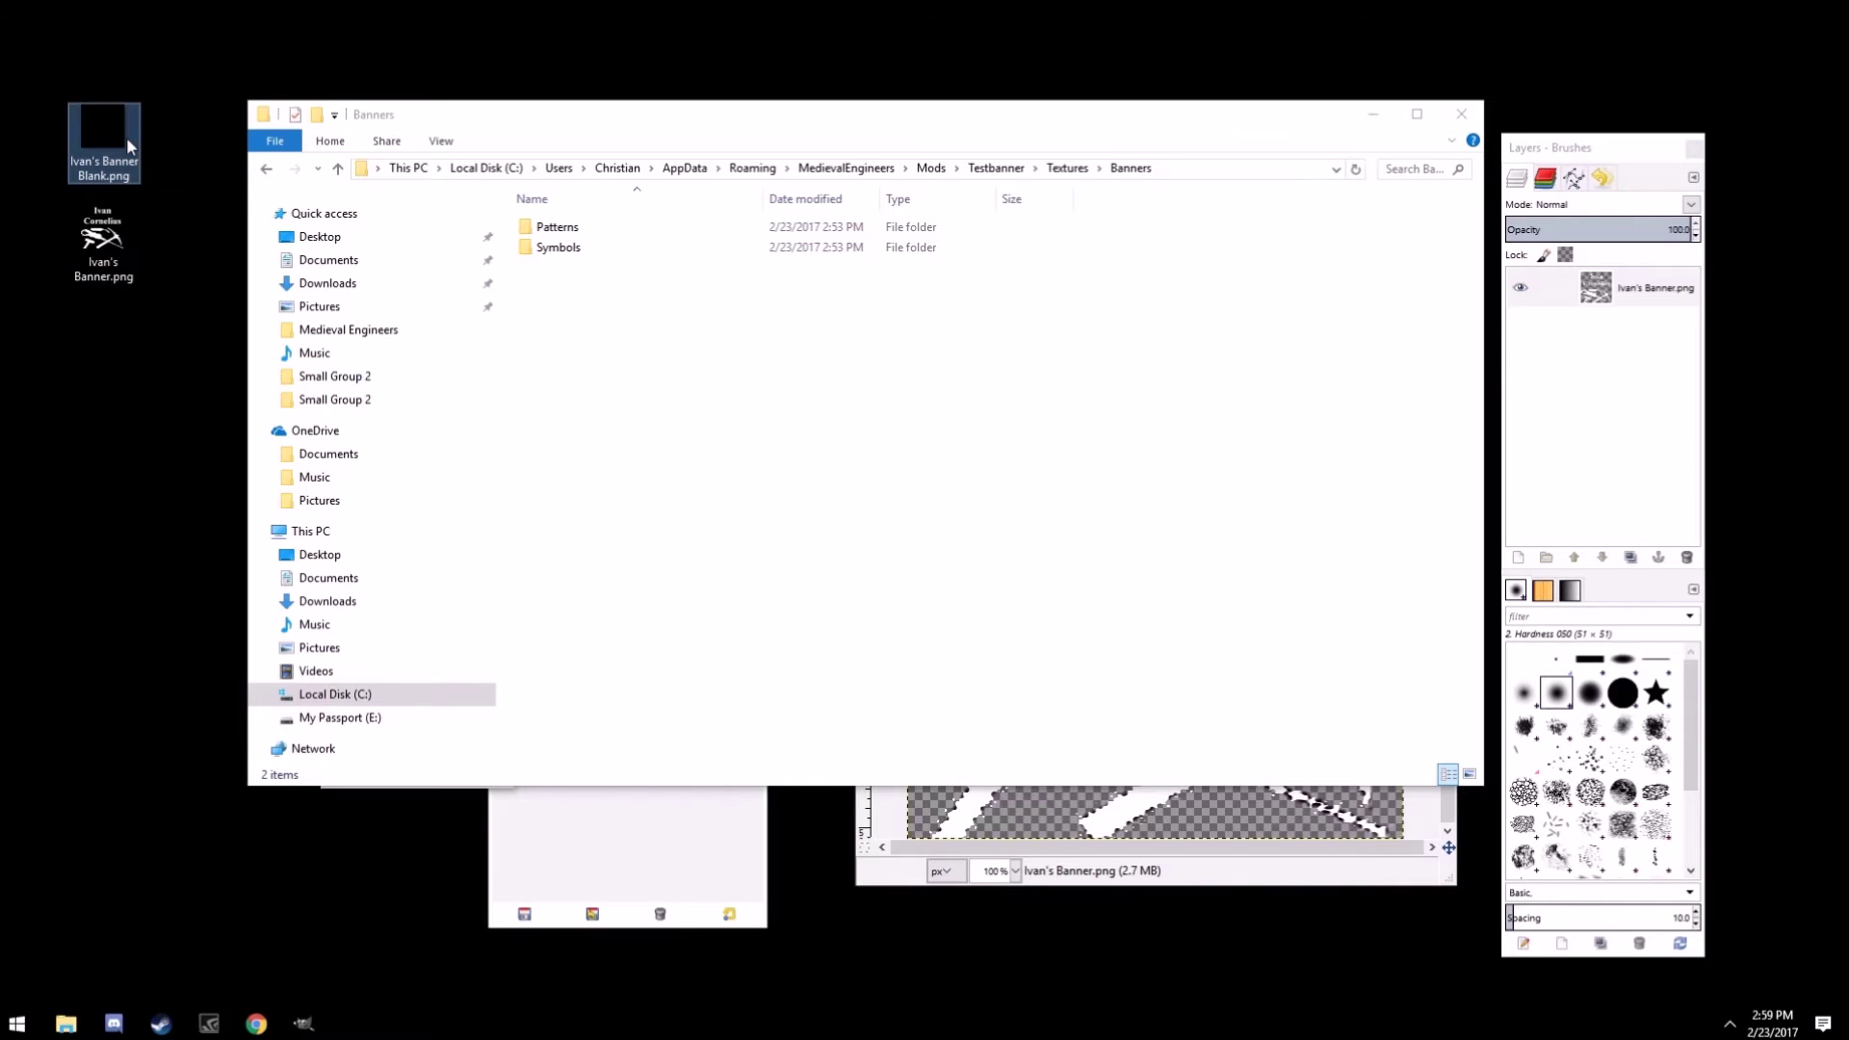
drag(106, 152, 581, 228)
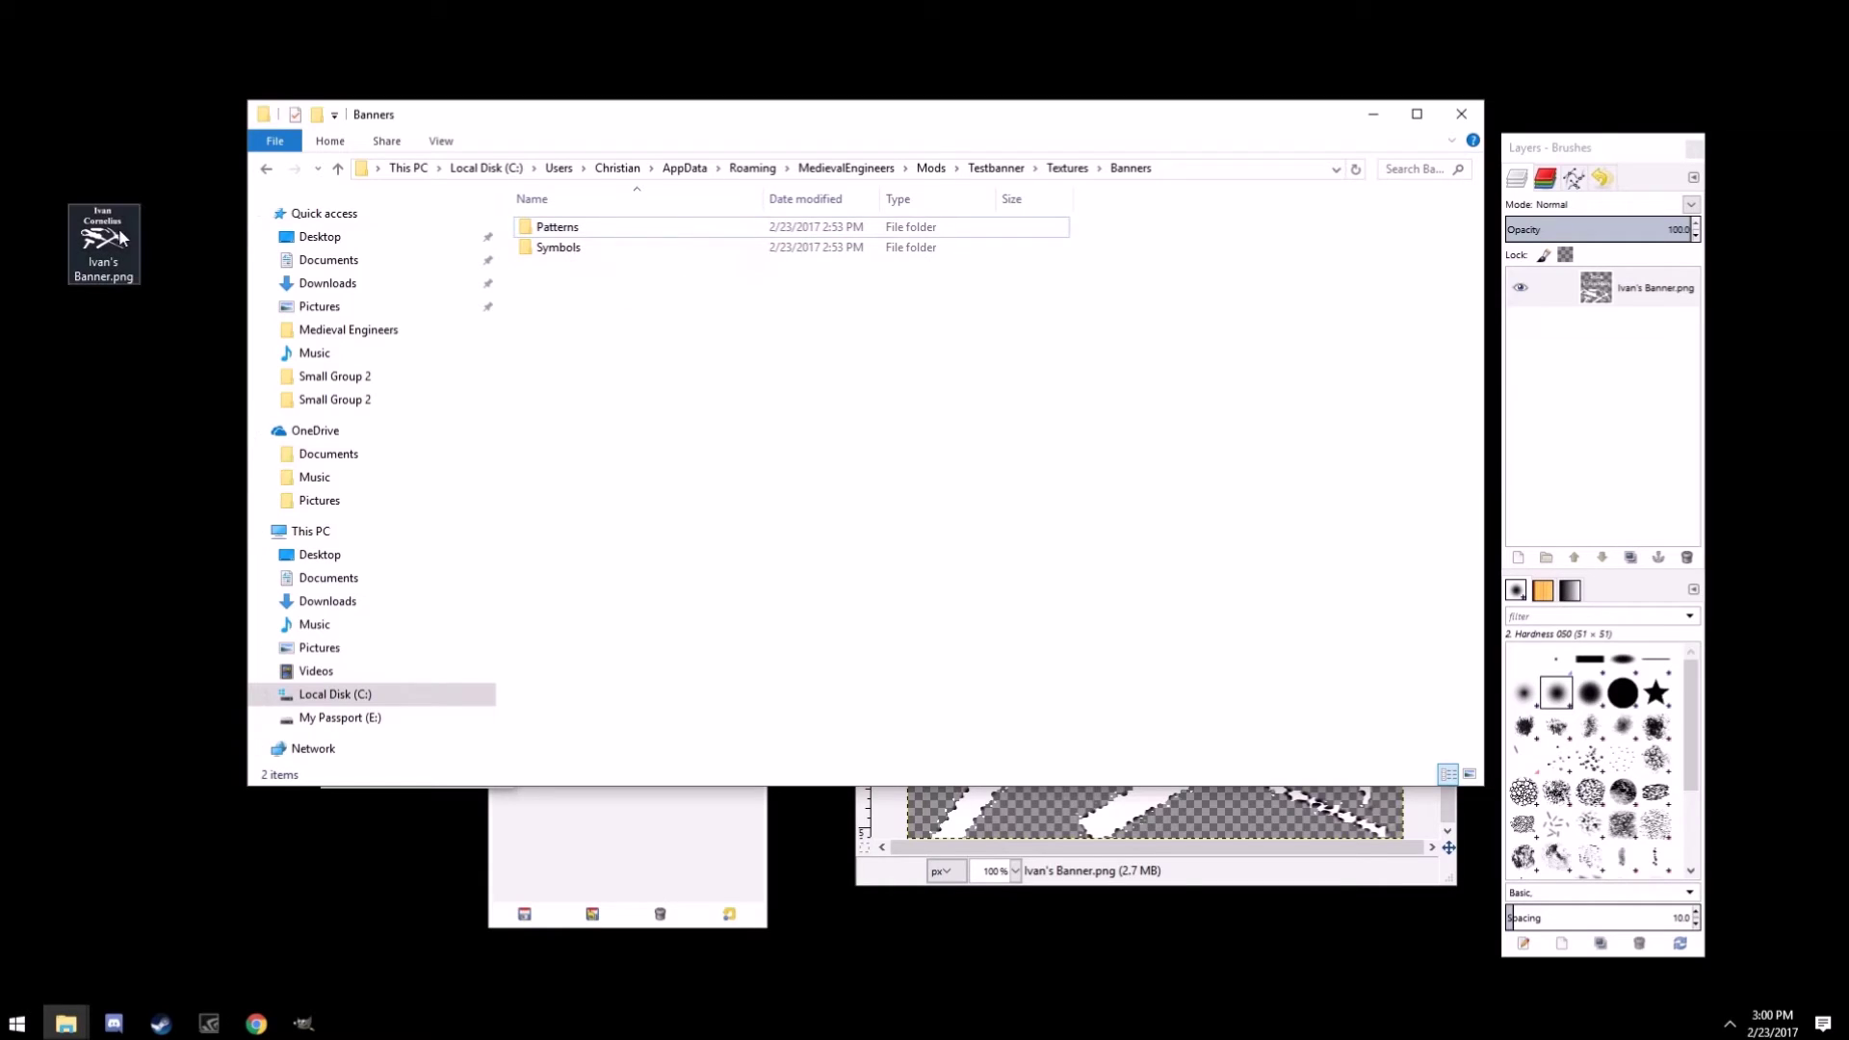
drag(123, 237, 603, 240)
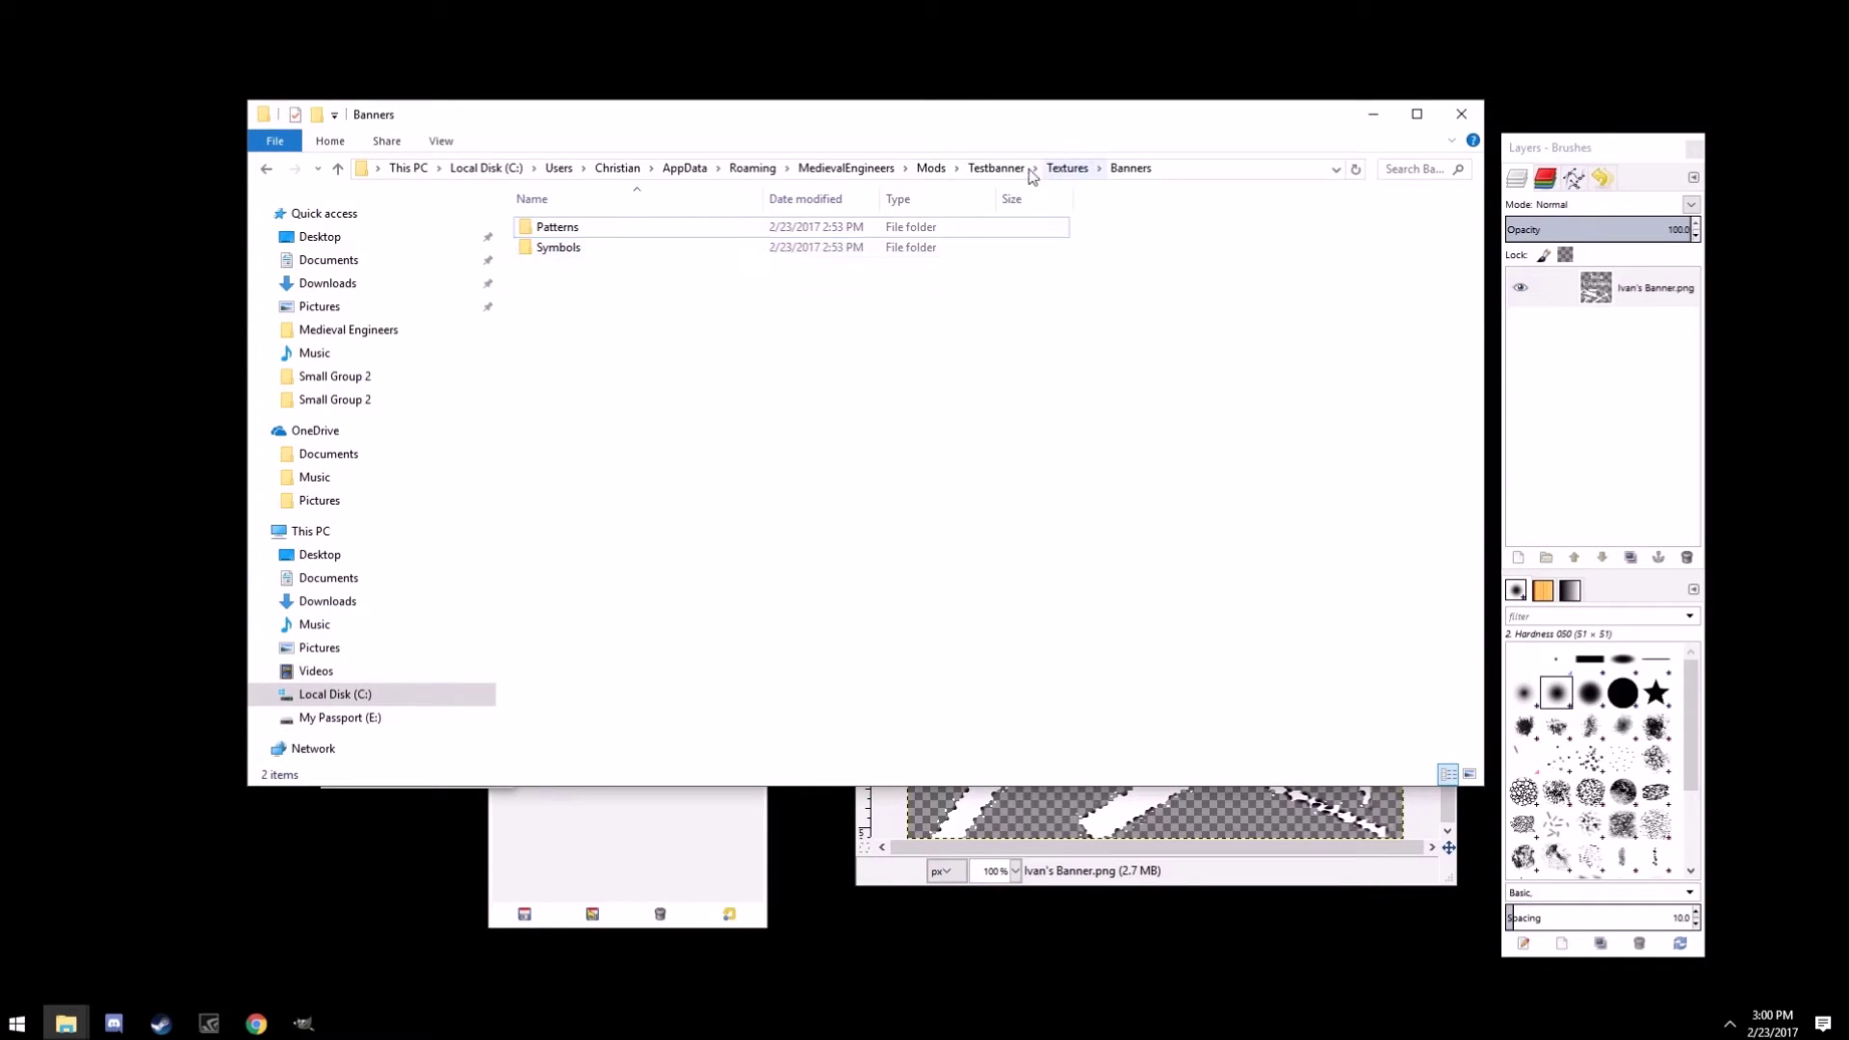
Go back to the Testbanner folder, open its Data subfolder, and create a new text document there.
click(996, 168)
double_click(566, 222)
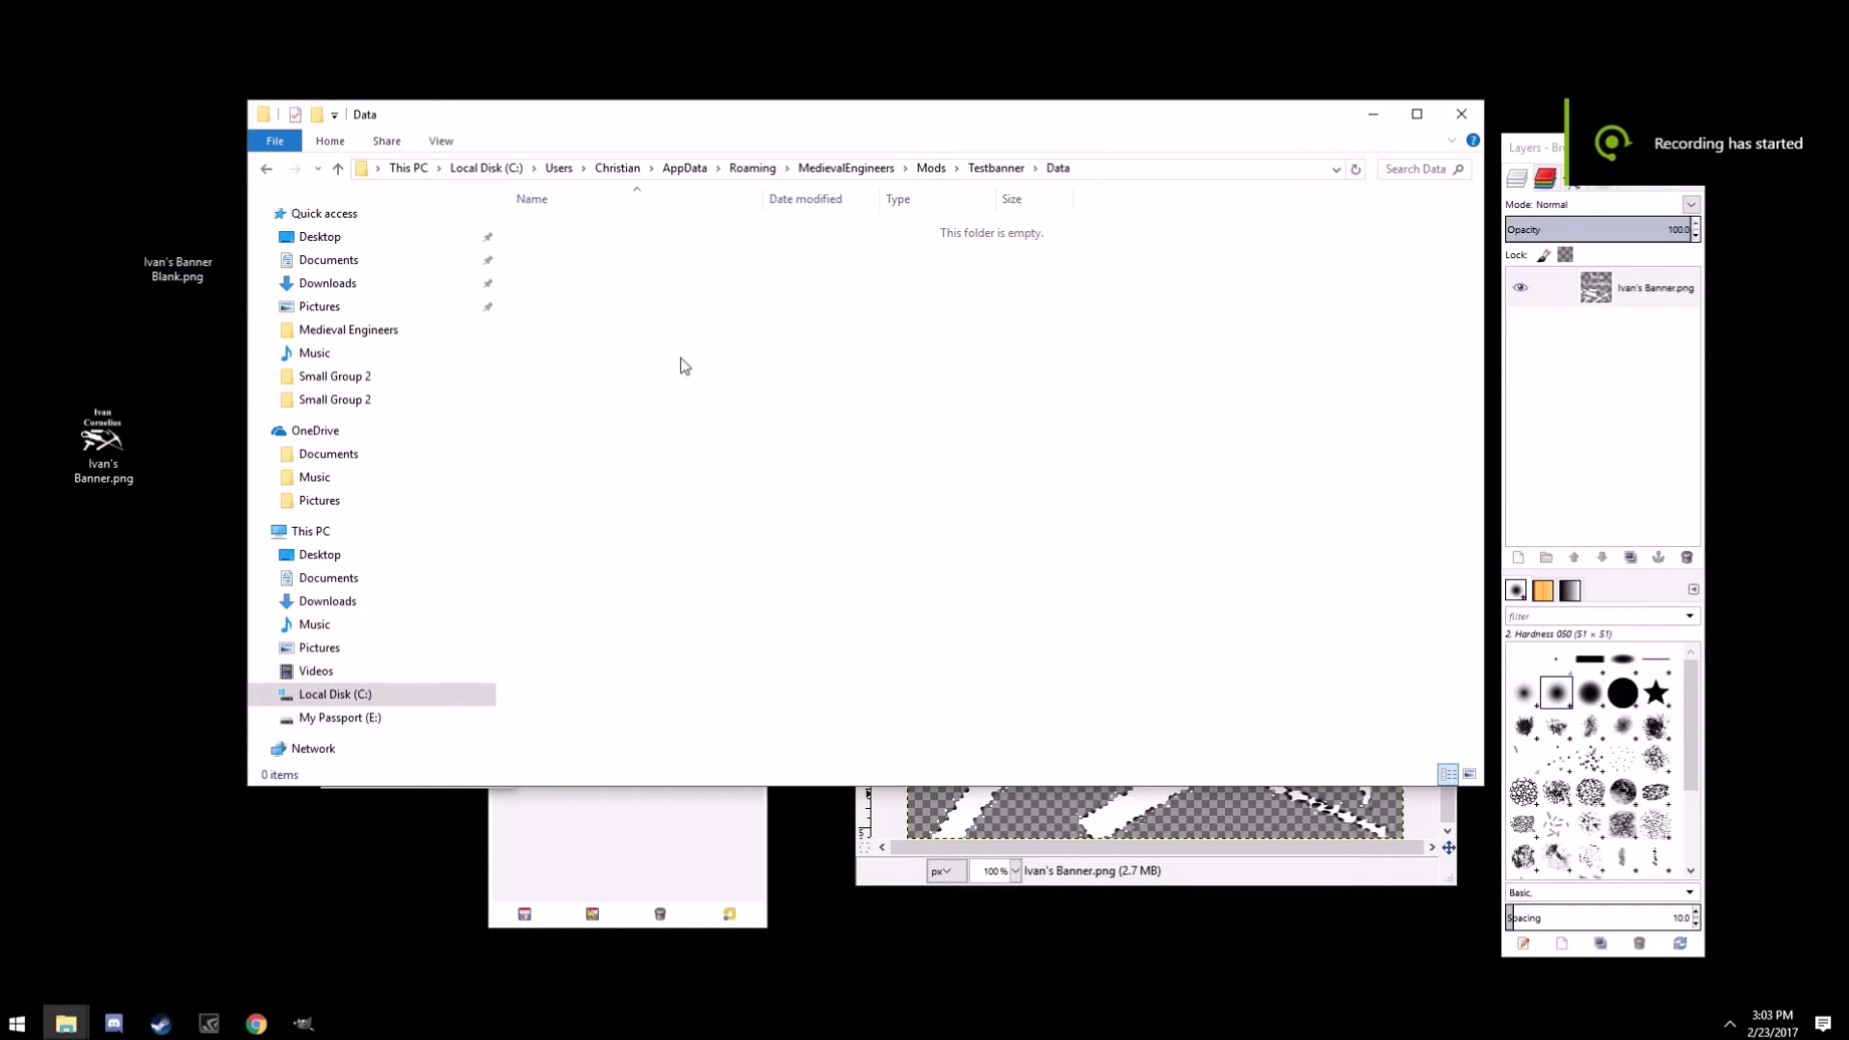
right_click(649, 356)
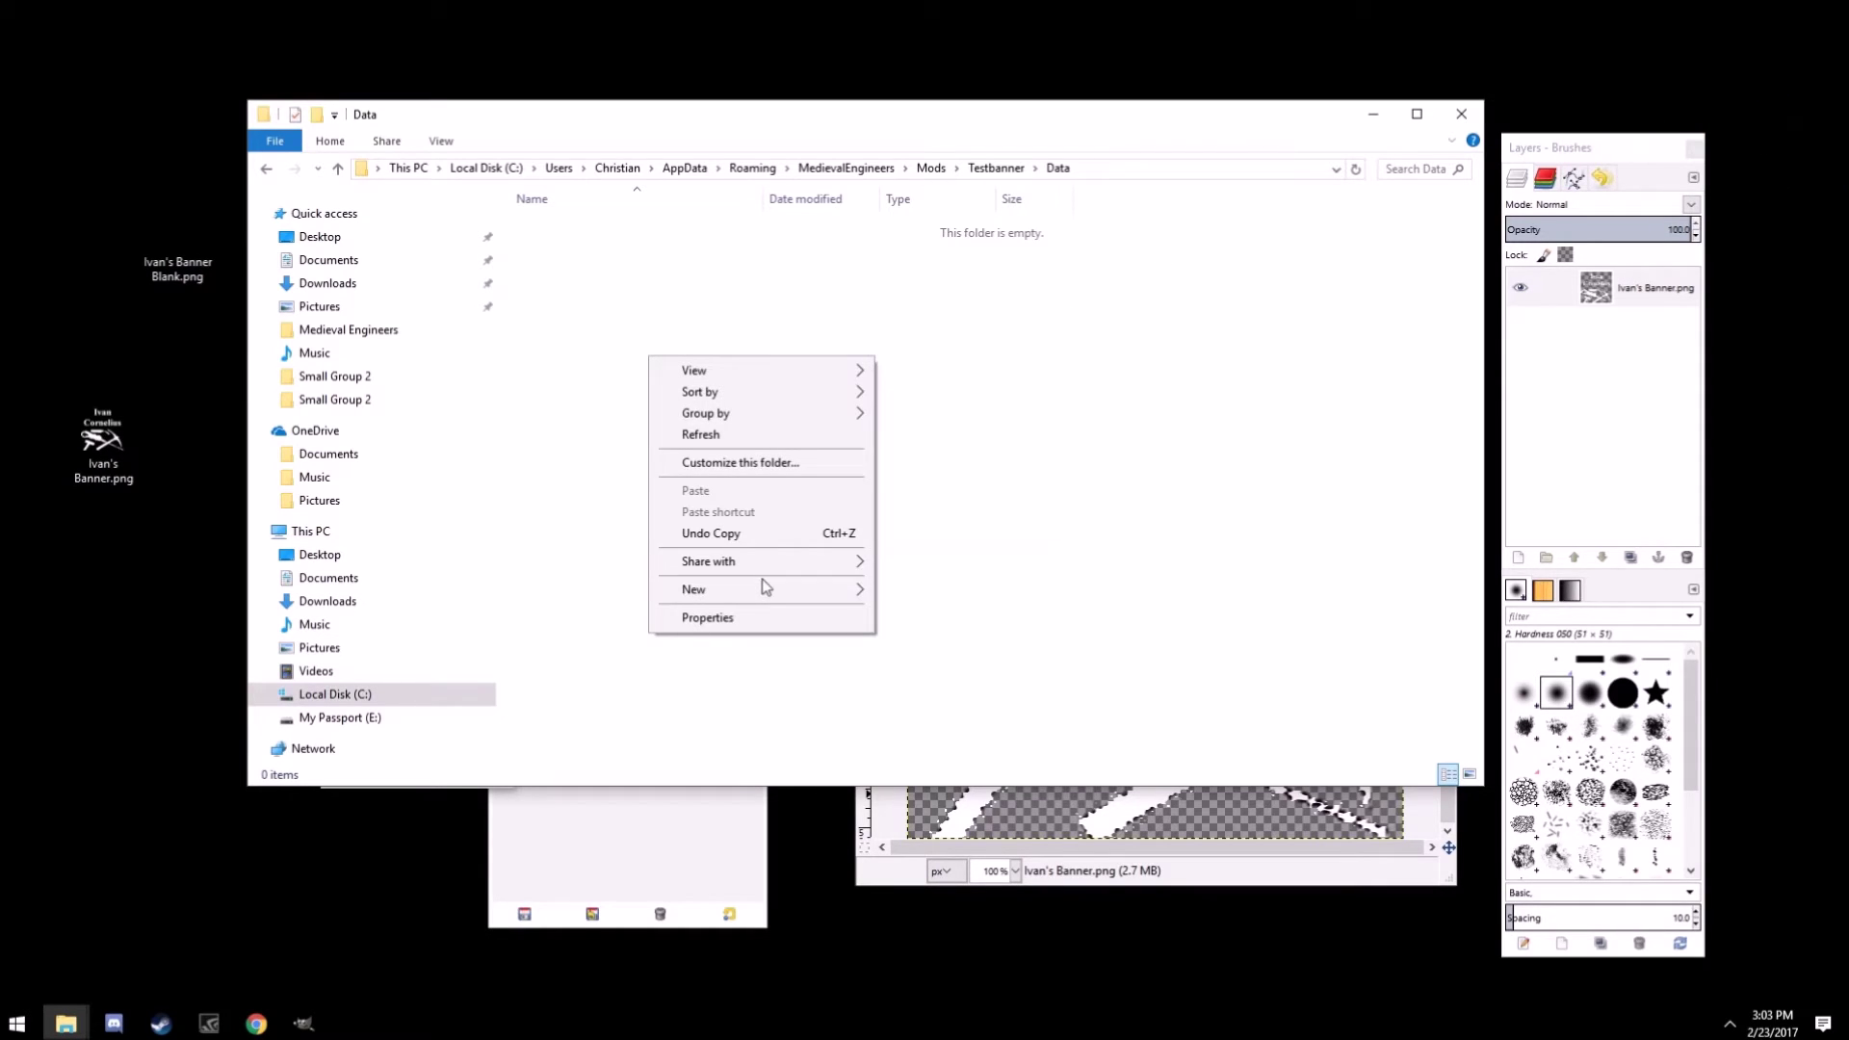
mouse_move(759, 589)
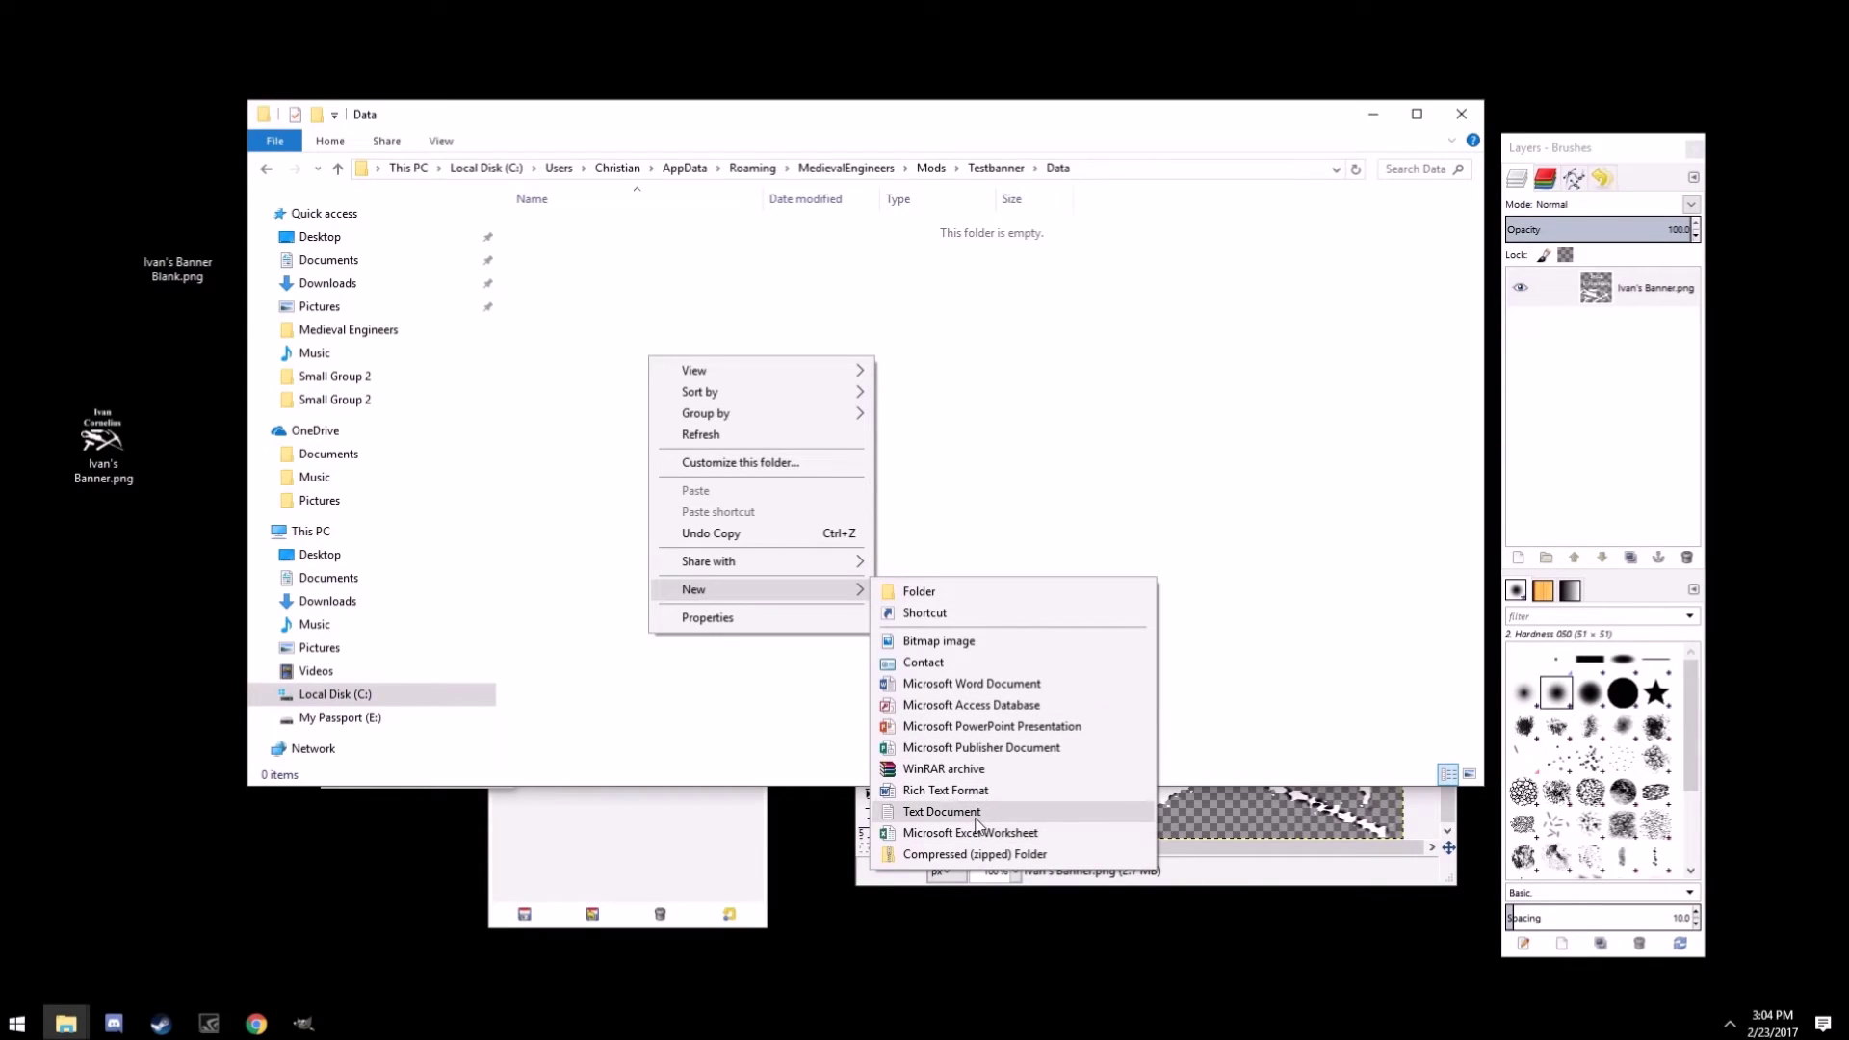
click(941, 812)
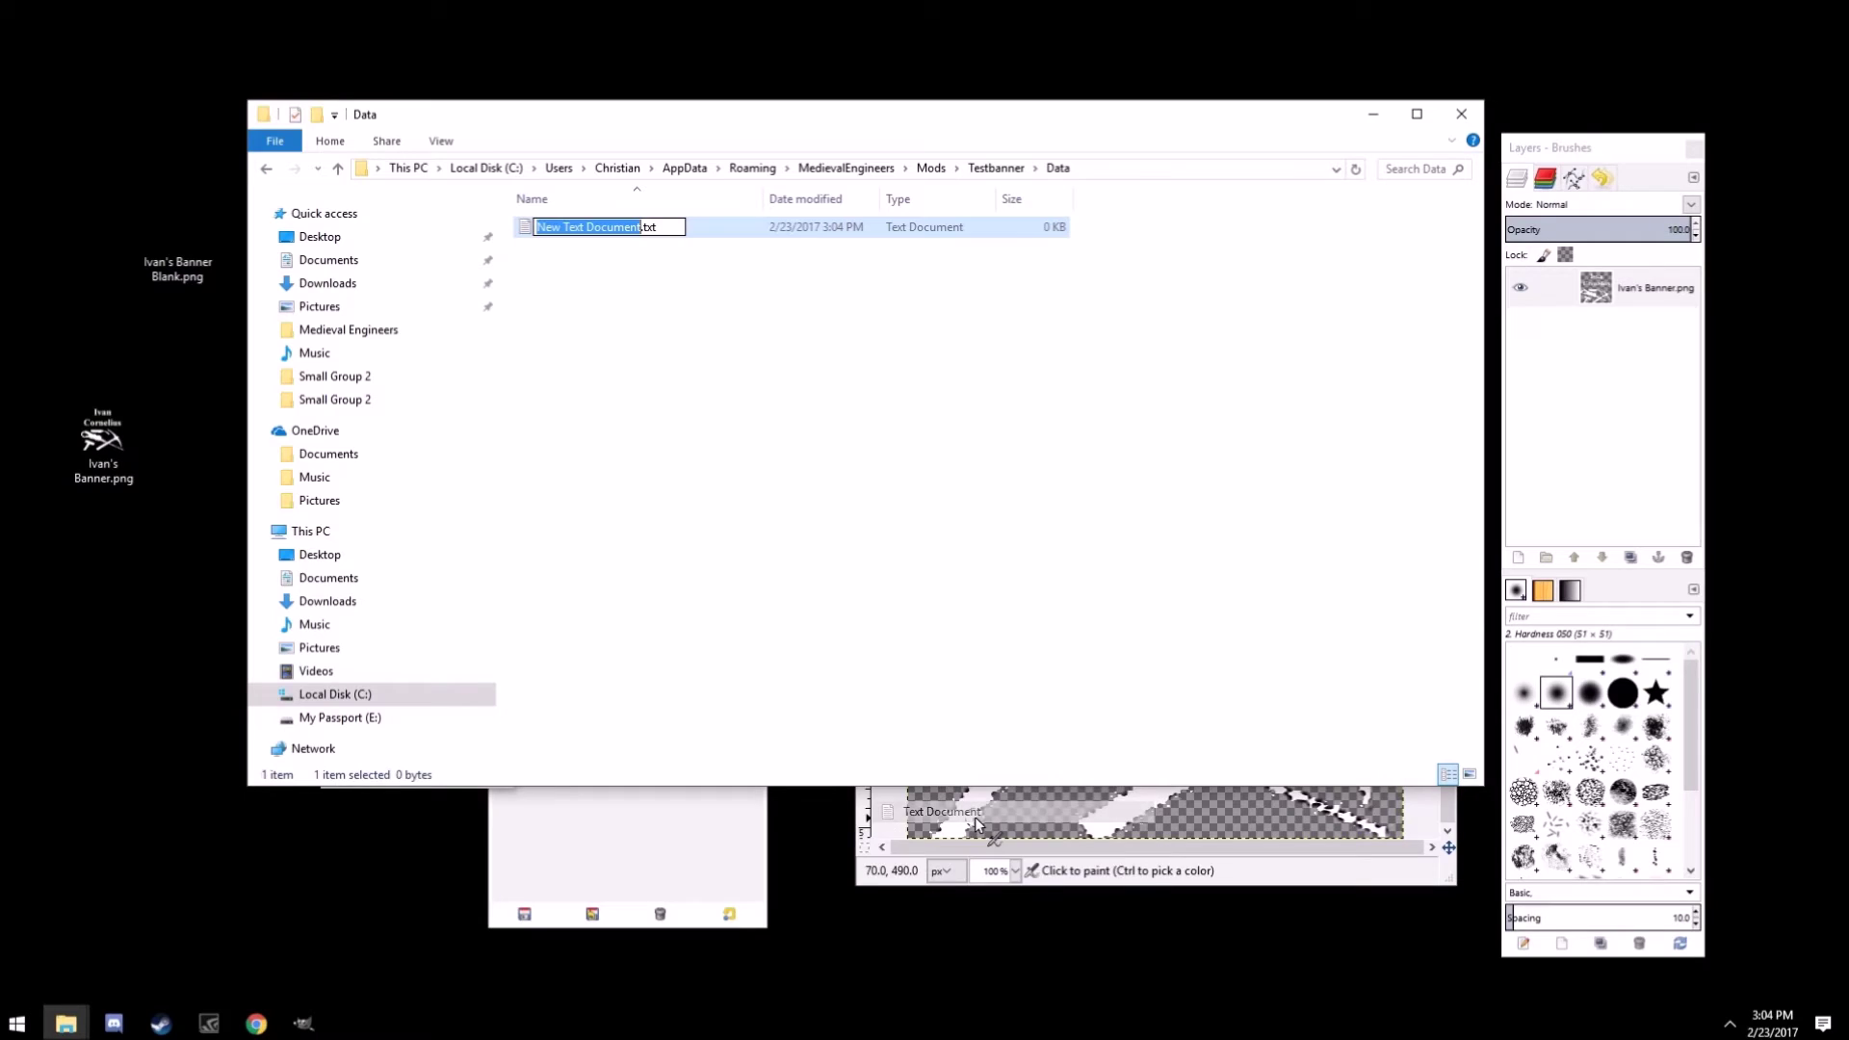
Change the new text document's file extension to .sbc, accepting the extension change.
click(663, 229)
mouse_move(665, 233)
mouse_down()
mouse_move(643, 247)
mouse_move(658, 258)
mouse_up()
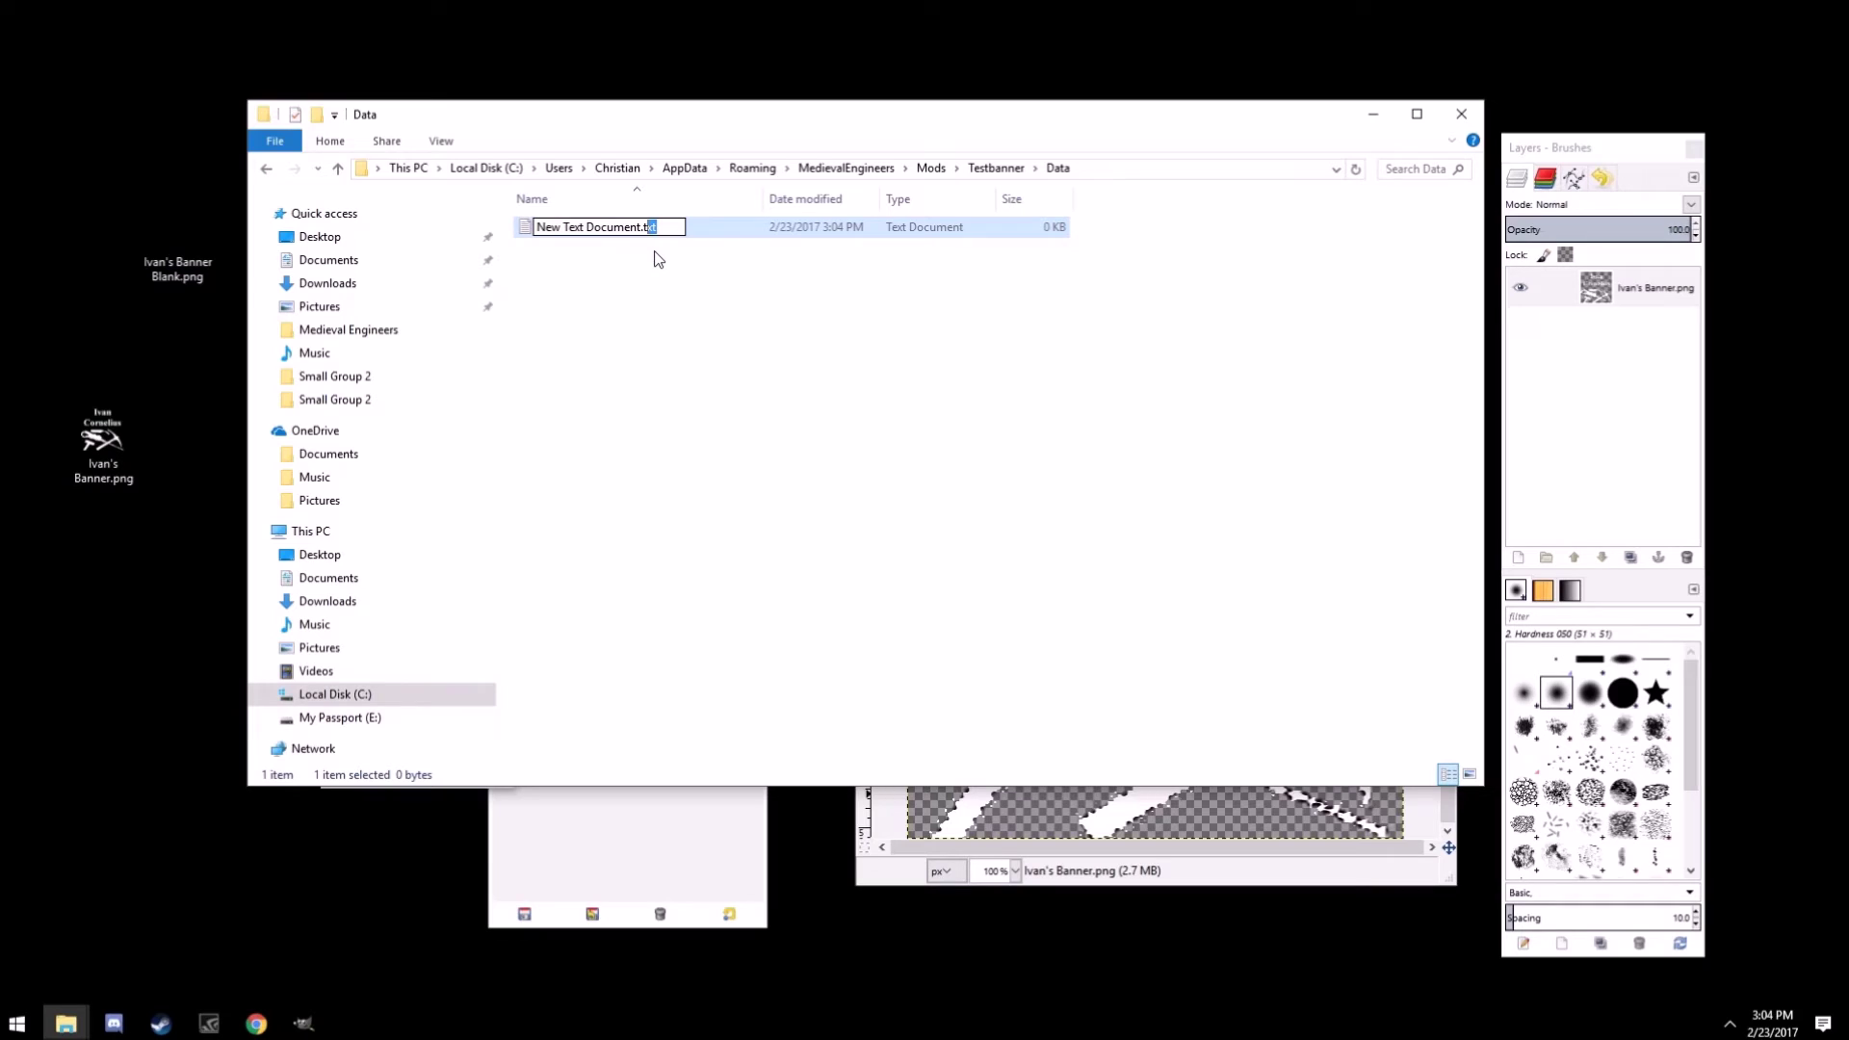
text(sbc)
key(BackSpace)
key(BackSpace)
key(BackSpace)
key(BackSpace)
text(sncv)
key(BackSpace)
key(BackSpace)
key(BackSpace)
text(bc)
key(Return)
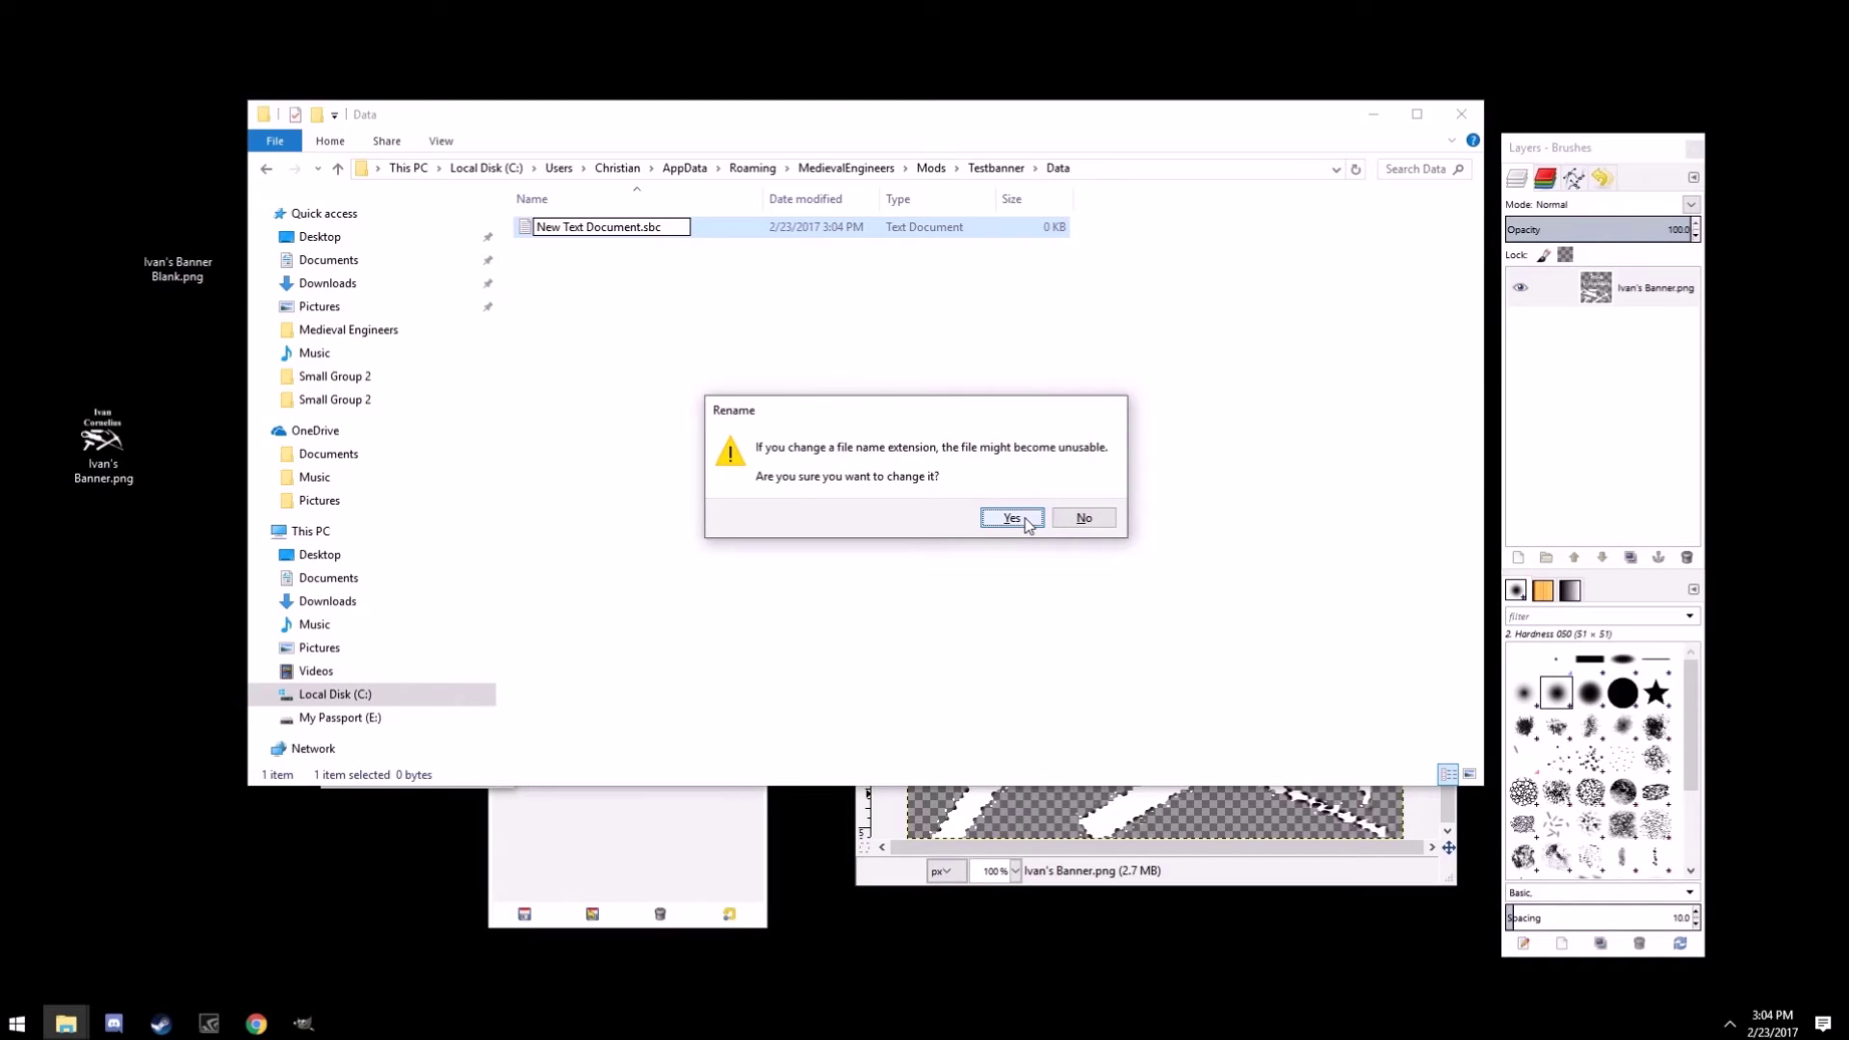
click(1027, 523)
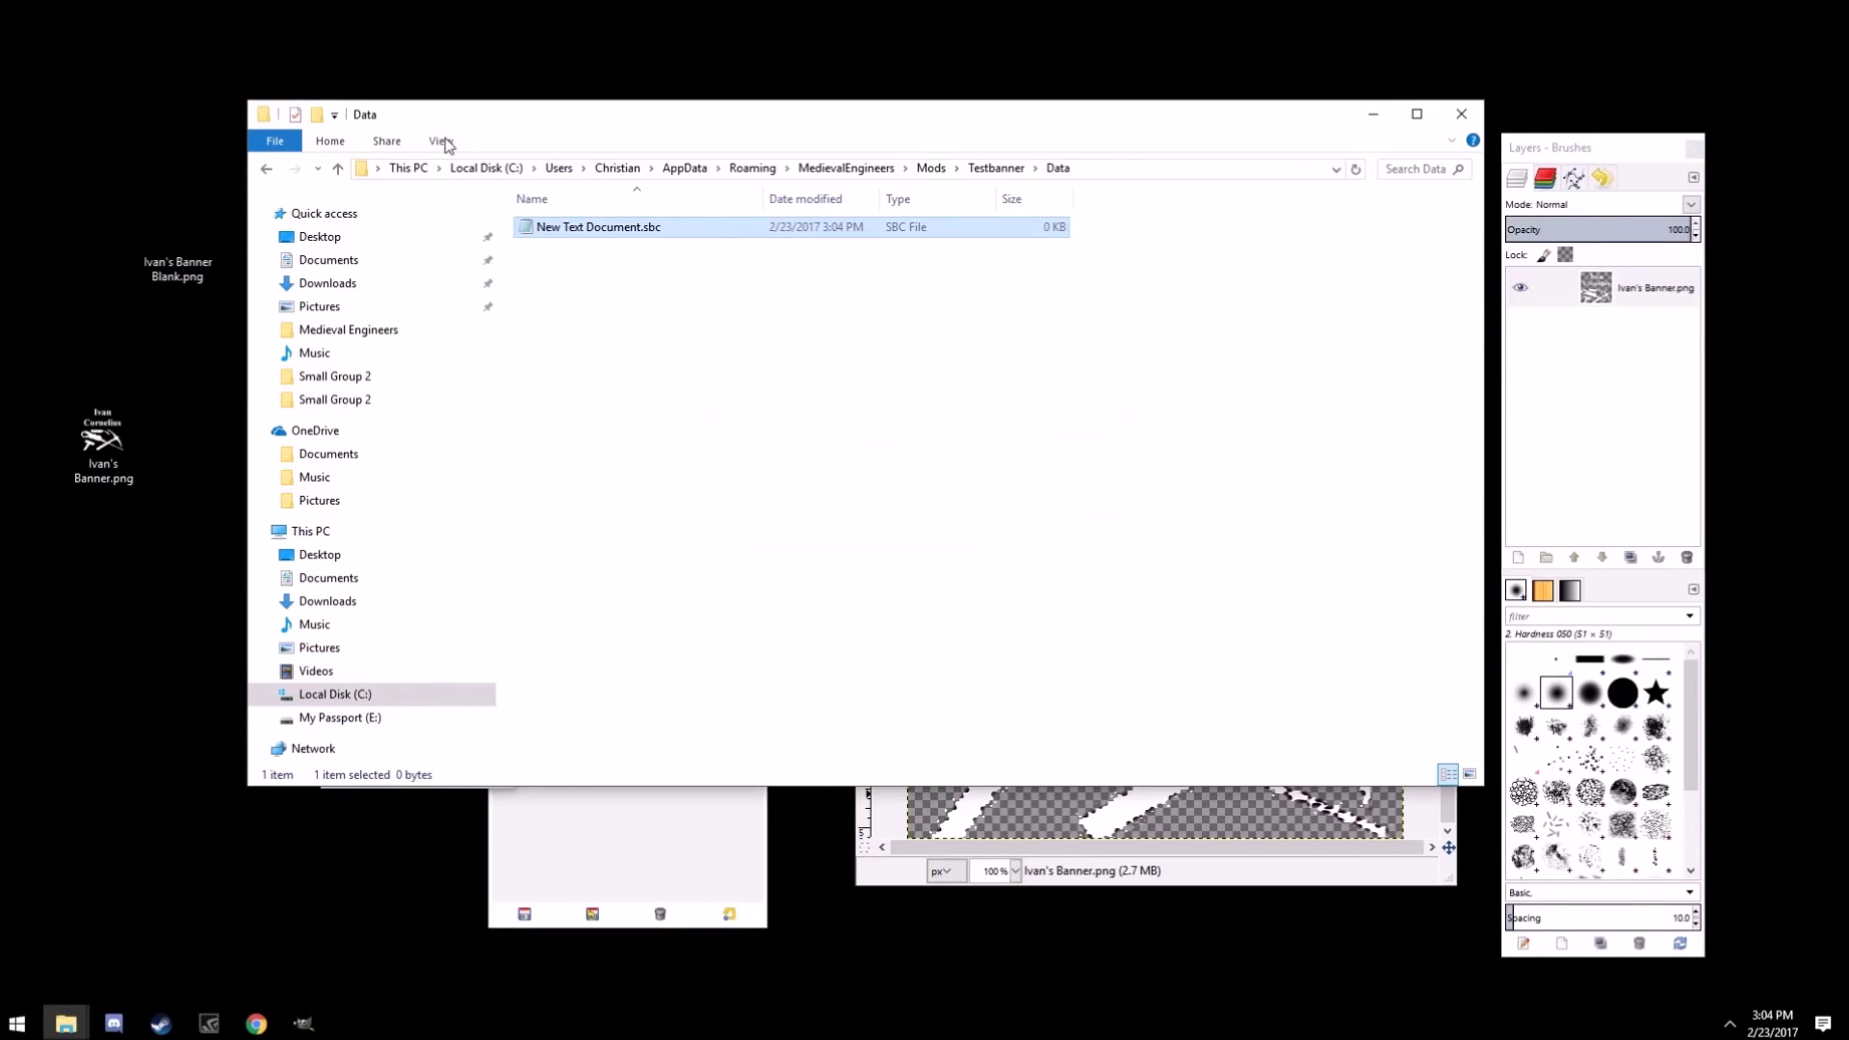
Check the folder's view options for showing file name extensions, then the extension in the document's editable name.
click(441, 142)
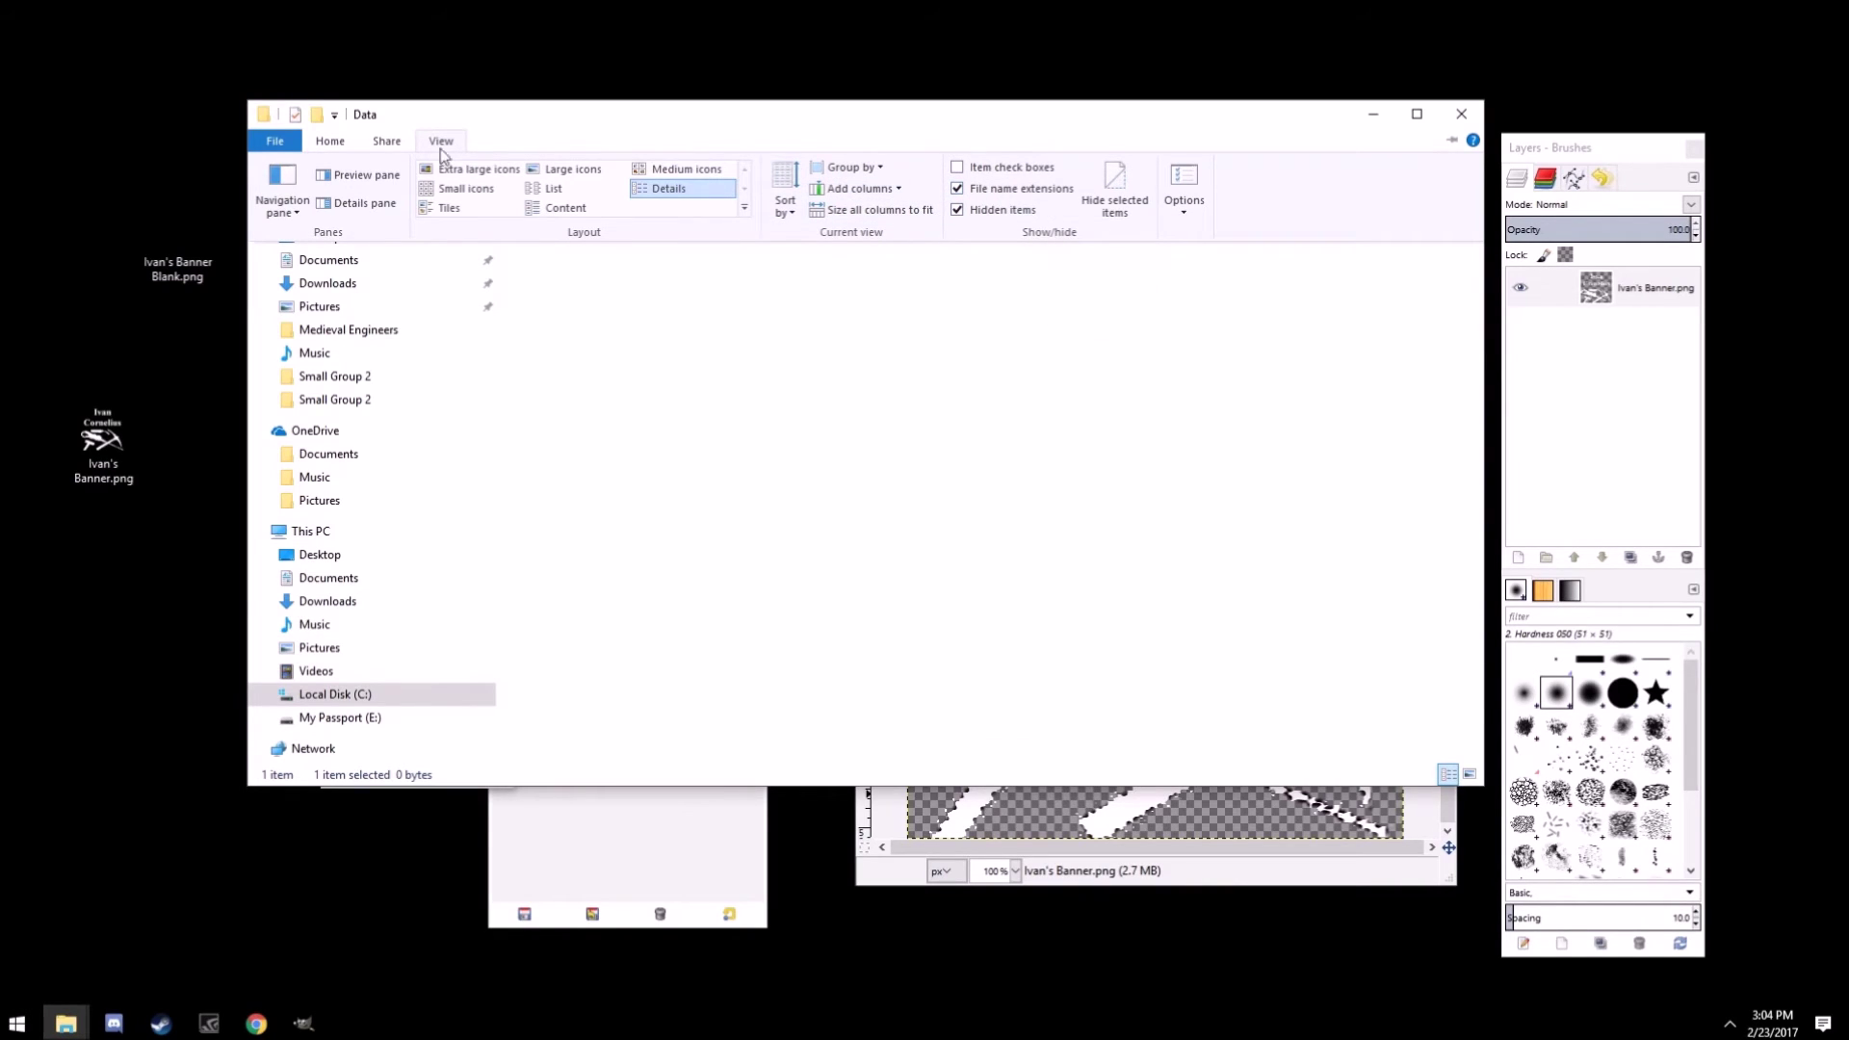
click(688, 375)
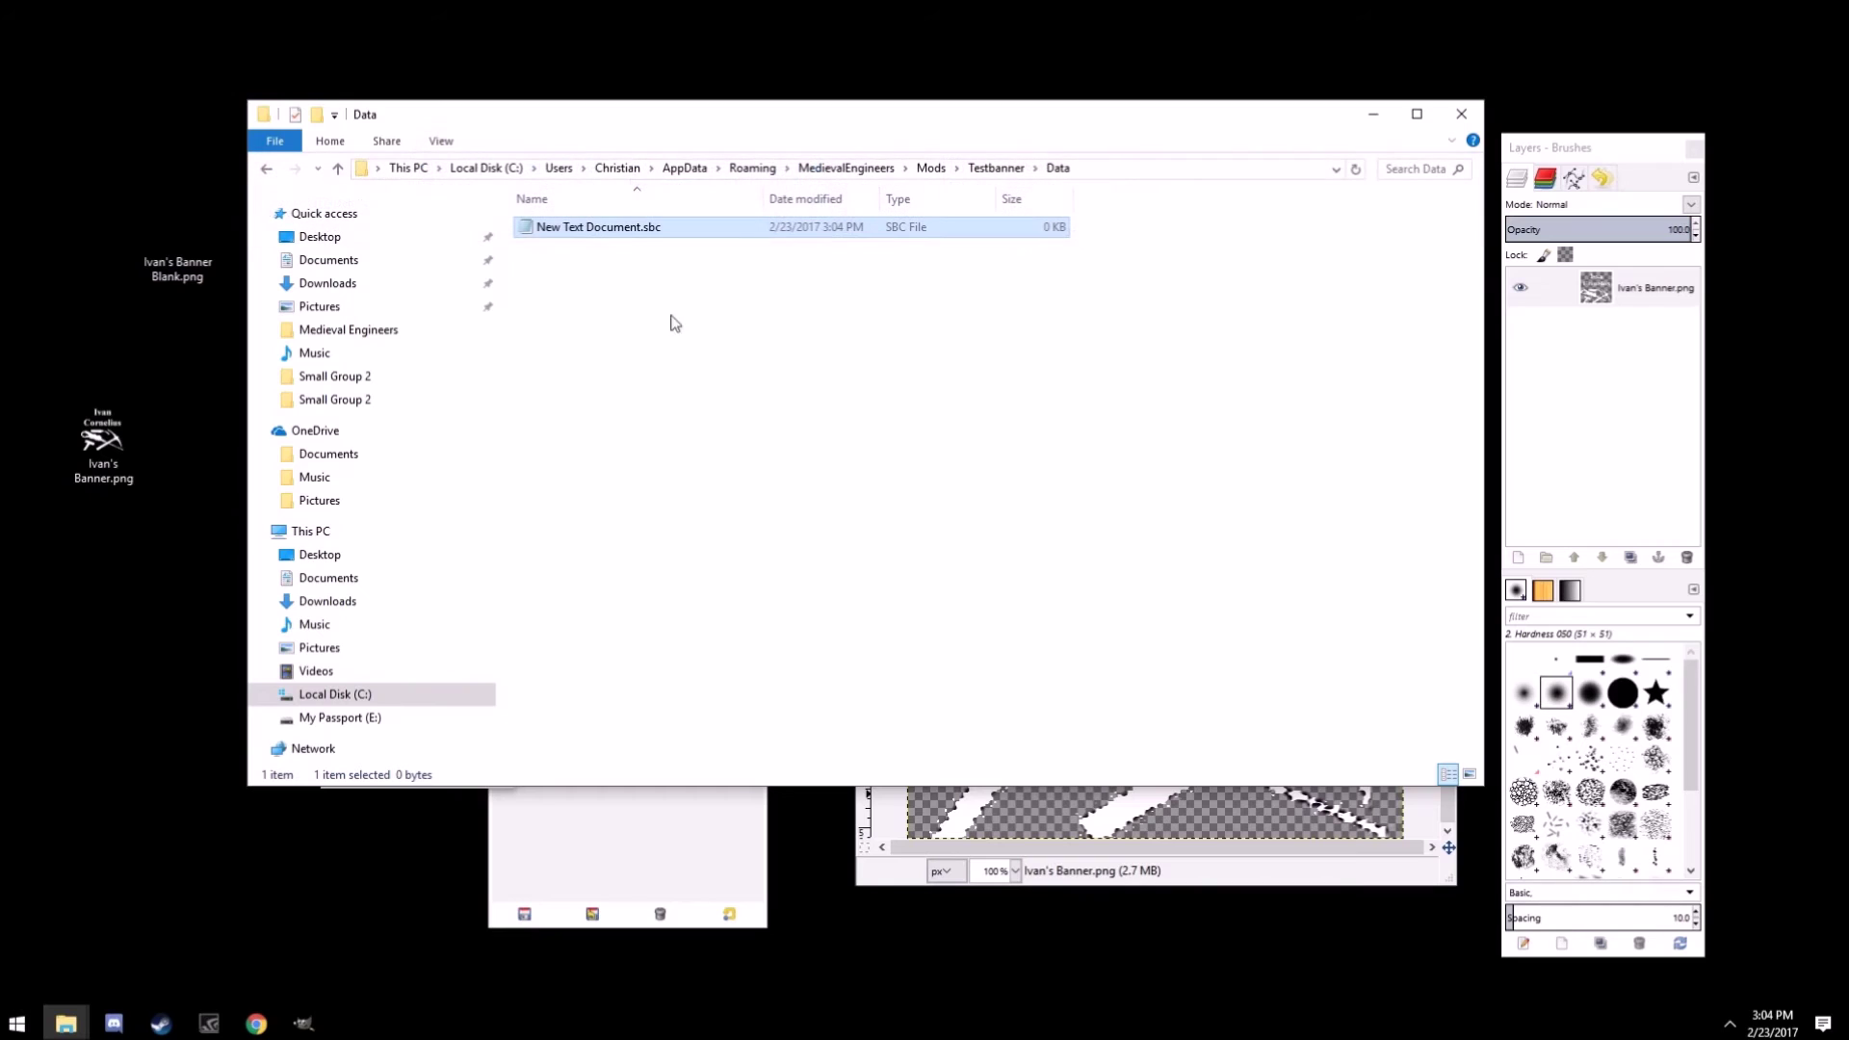
click(621, 228)
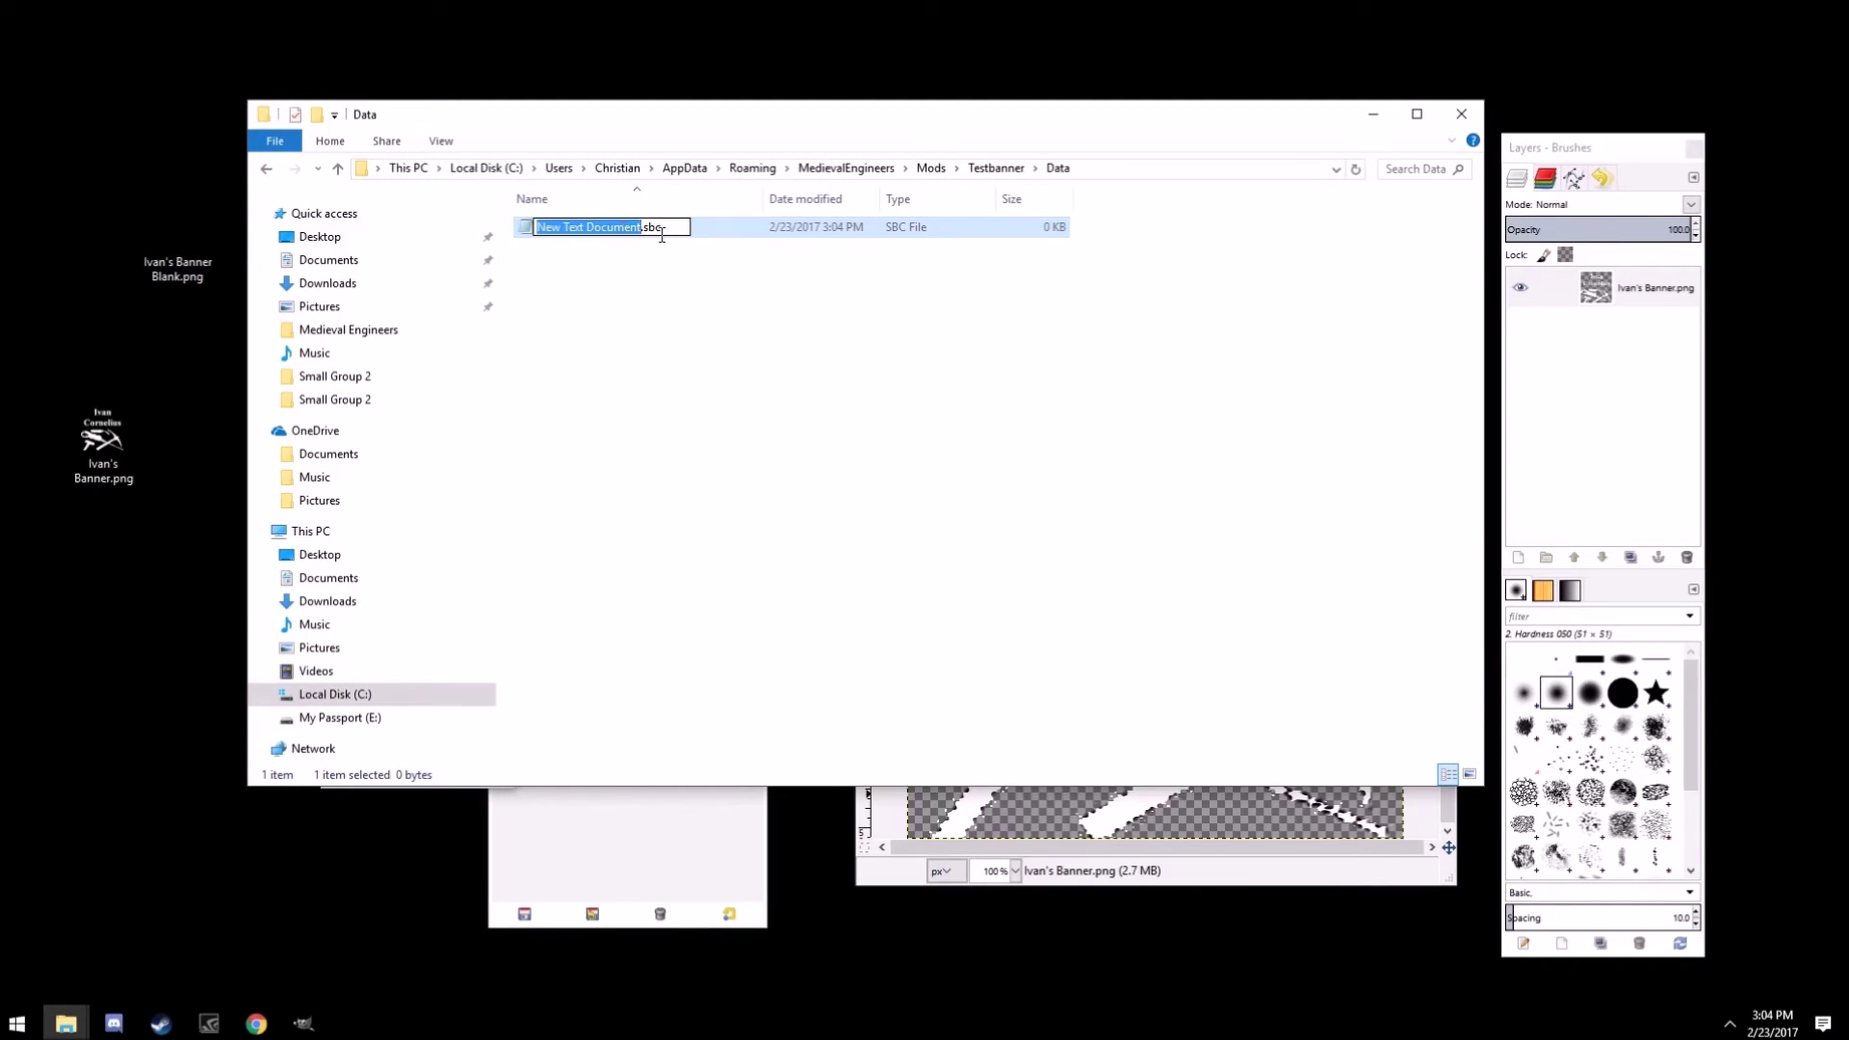
click(708, 233)
Open New Text Document.sbc for editing in Notepad and insert the example XML definitions for Keen_ExampleMod_BannerPatterns and Keen_ExampleMod_BannerSymbols.
right_click(706, 229)
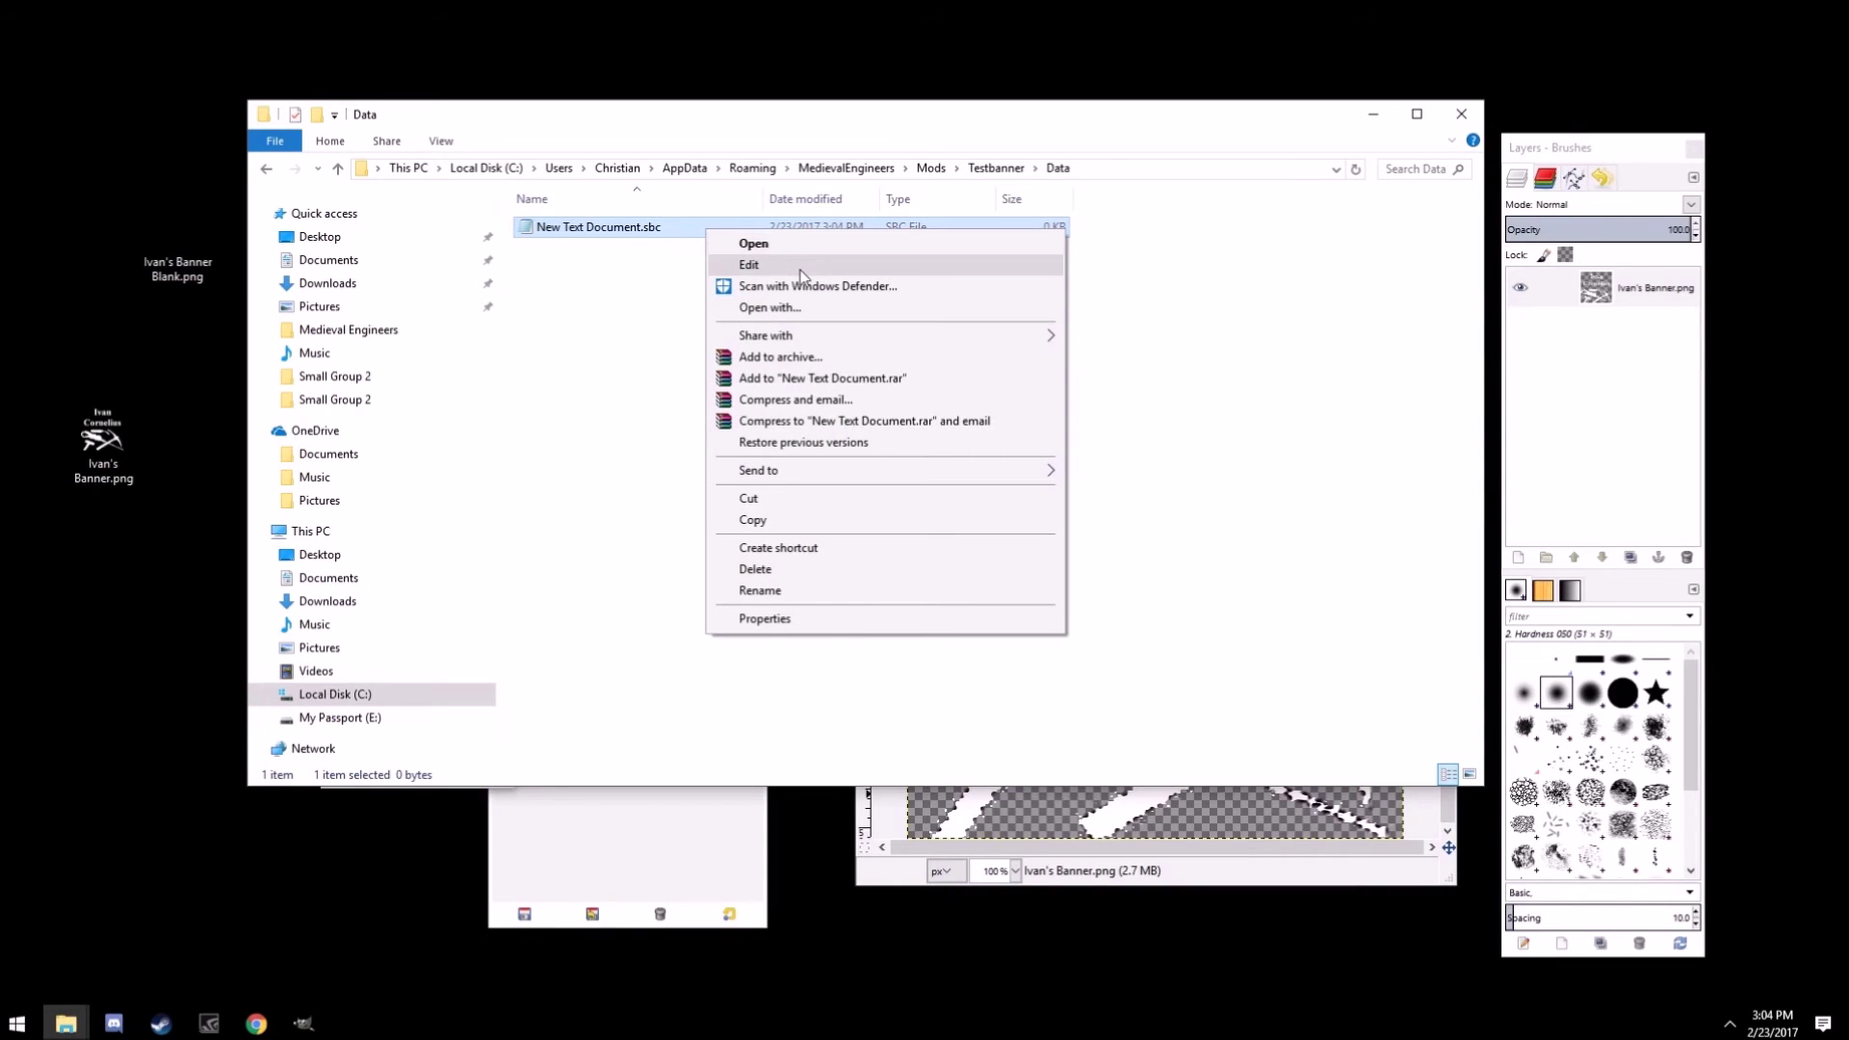
click(800, 268)
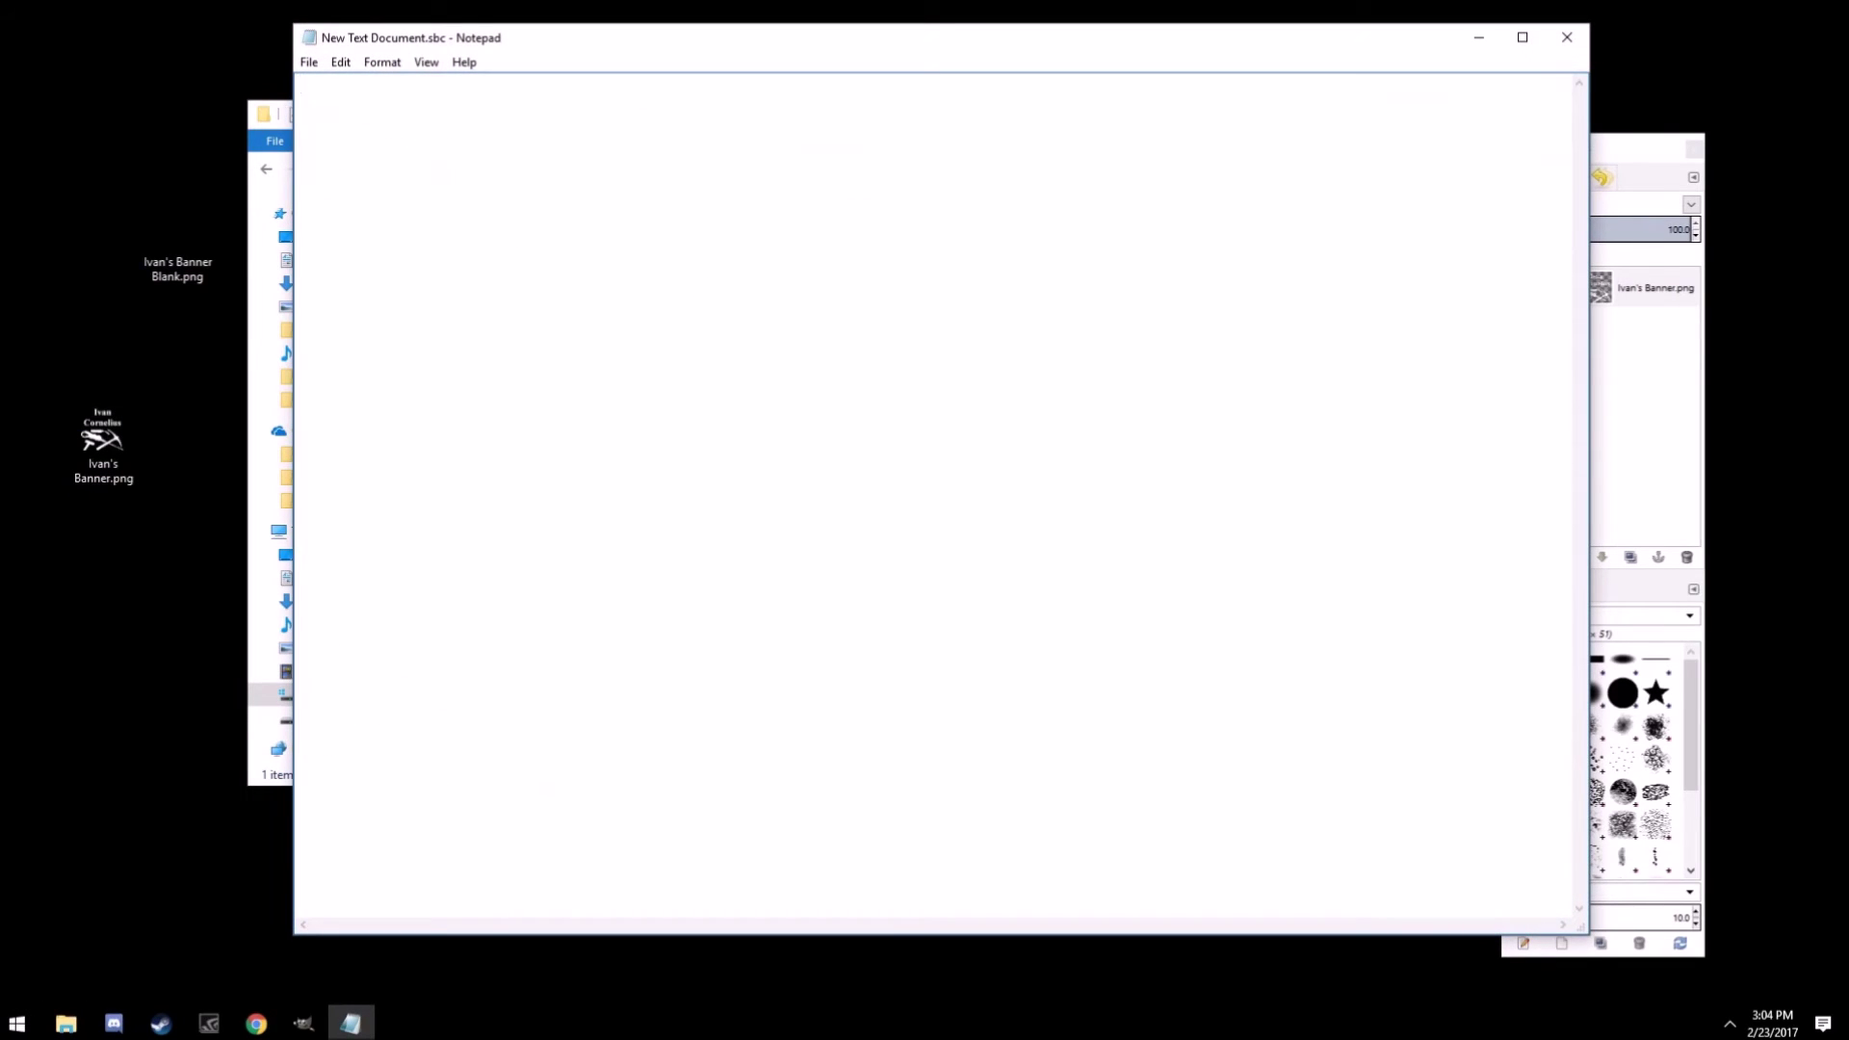
click(256, 1023)
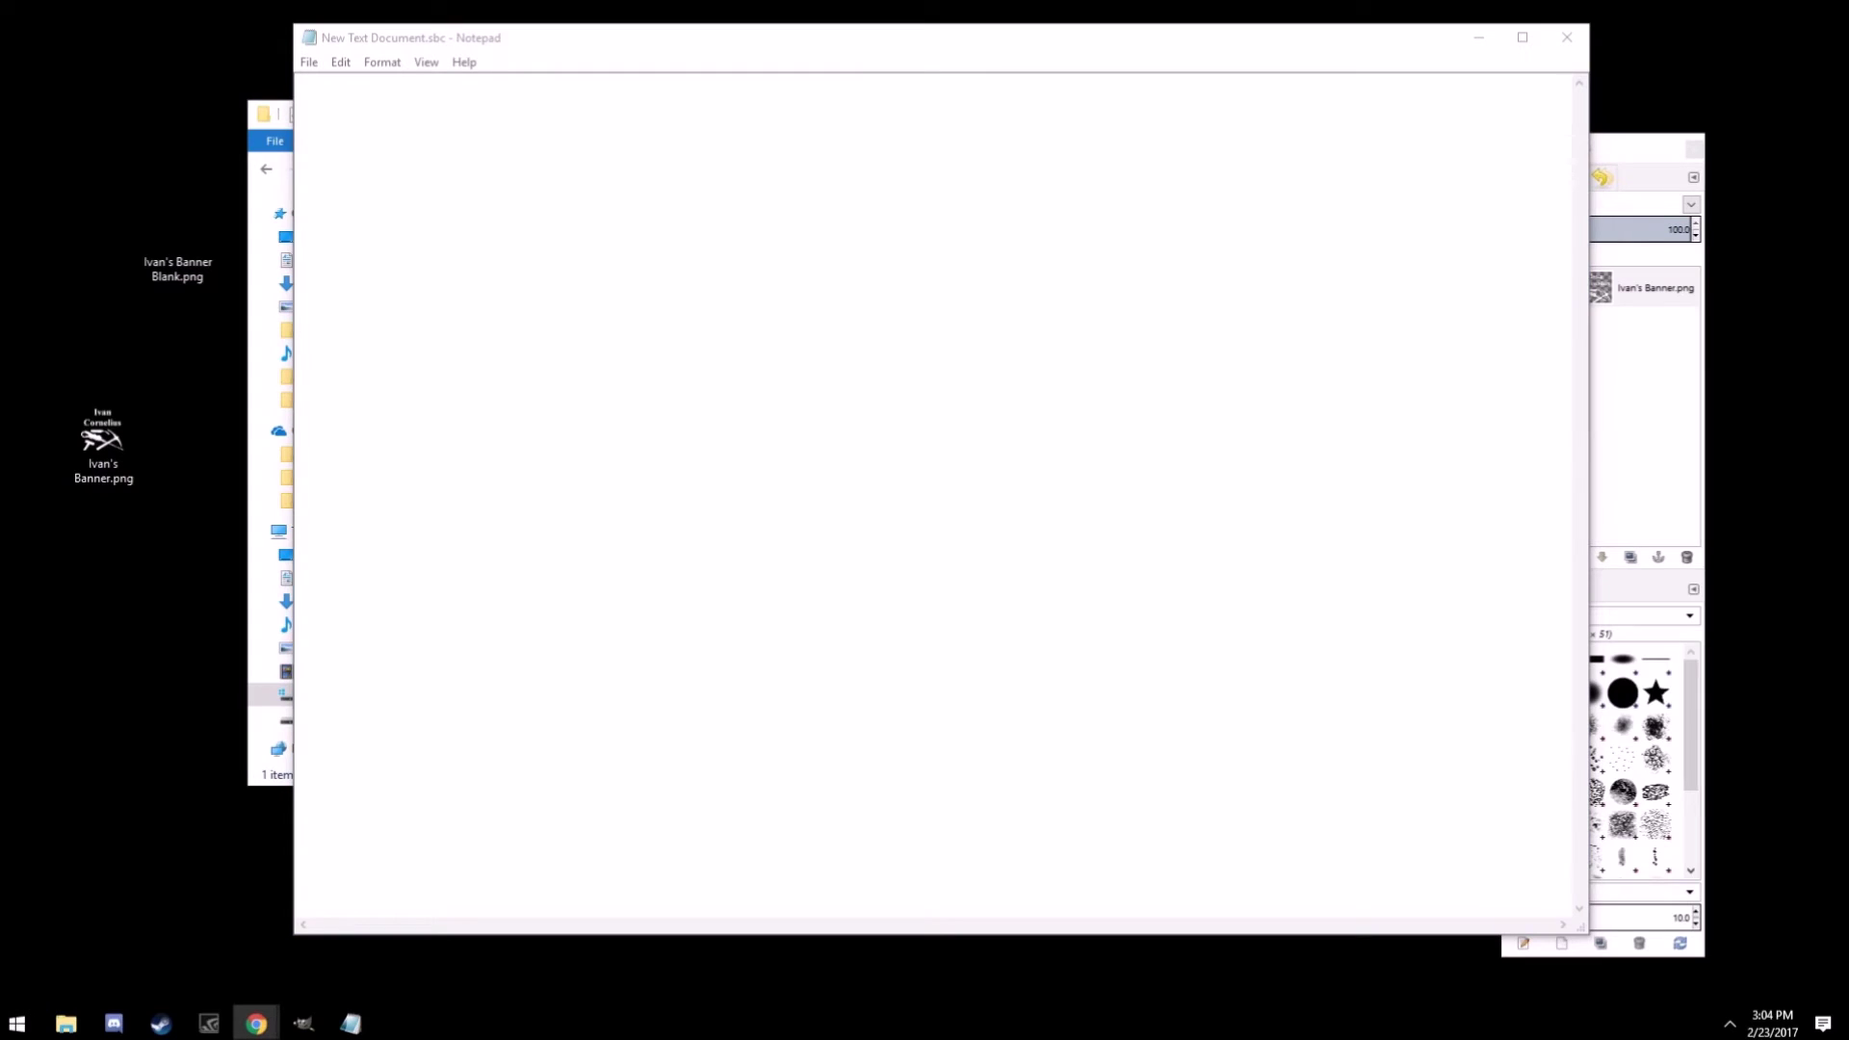
click(683, 355)
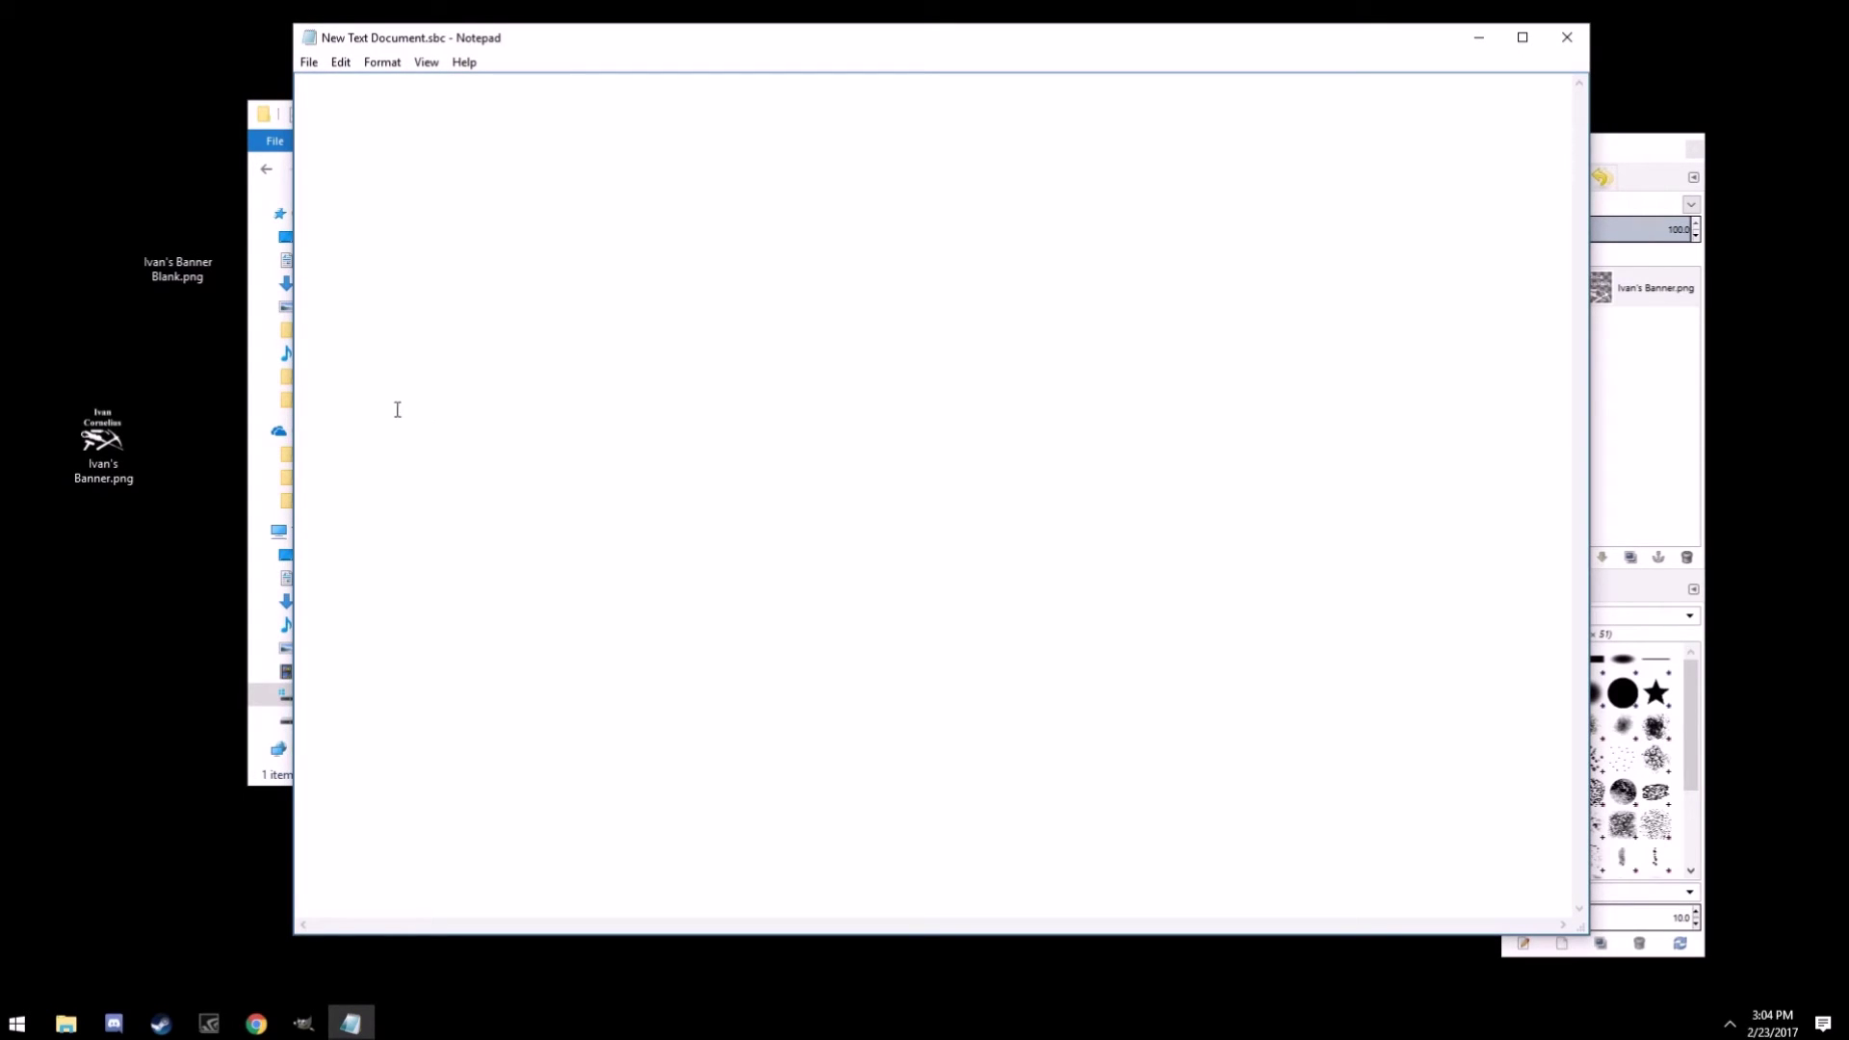
text(<?xml version="1.0" encoding="UTF-8"?> <Definitions xmlns:xsi="http://www.w3.org/2001/XMLSchema-instance" xmlns:xsd="http://www.w3.org/2001/XMLSchema">   <Definition xsi:type="MyObjectBuilder_BannerPatternsDefinition">     <Id>       <TypeId>MyObjectBuilder_BannerPatternsDefinition</TypeId>       <SubtypeId>Keen_ExampleMod_BannerPatterns</SubtypeId>     </Id>     <LayerIndex>1</LayerIndex>     <Pattern Name="KeenExampleMod_Banner_Star" Path="Textures\Banners\Patterns\Star.png" Description="A nice looking star." />   </Definition>   <Definition xsi:type="MyObjectBuilder_BannerPatternsDefinition">     <Id>       <TypeId>MyObjectBuilder_BannerPatternsDefinition</TypeId>       <SubtypeId>Keen_ExampleMod_BannerSymbols</SubtypeId>     </Id>     <LayerIndex>2</LayerIndex>     <Pattern Name="KeenExampleMod_Banner_Clang" Path="Textures\Banners\Symbols\Clang.png" Description="Ode to Clang!" />   </Definition> </Definitions>)
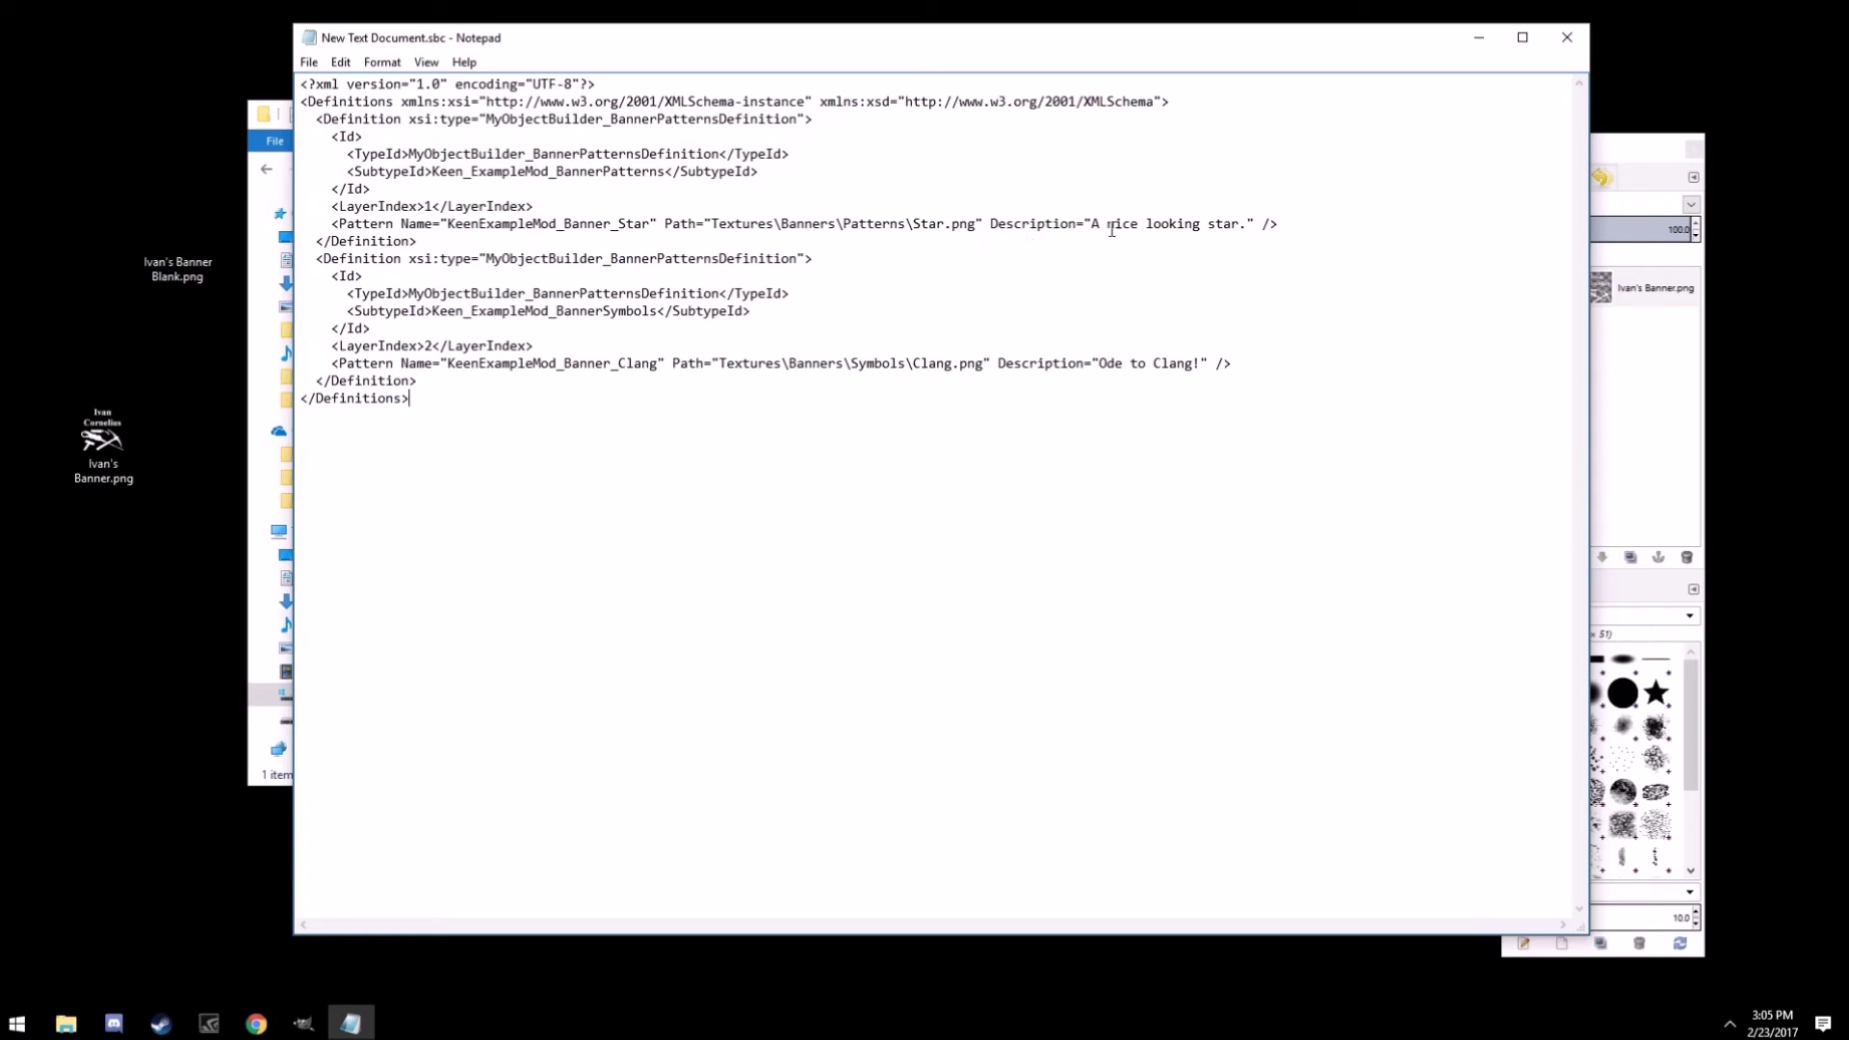
Replace Star in the first pattern's path with the name copied from the desktop file, Ivan's Banner Blank.
drag(945, 223, 915, 224)
right_click(137, 248)
click(201, 210)
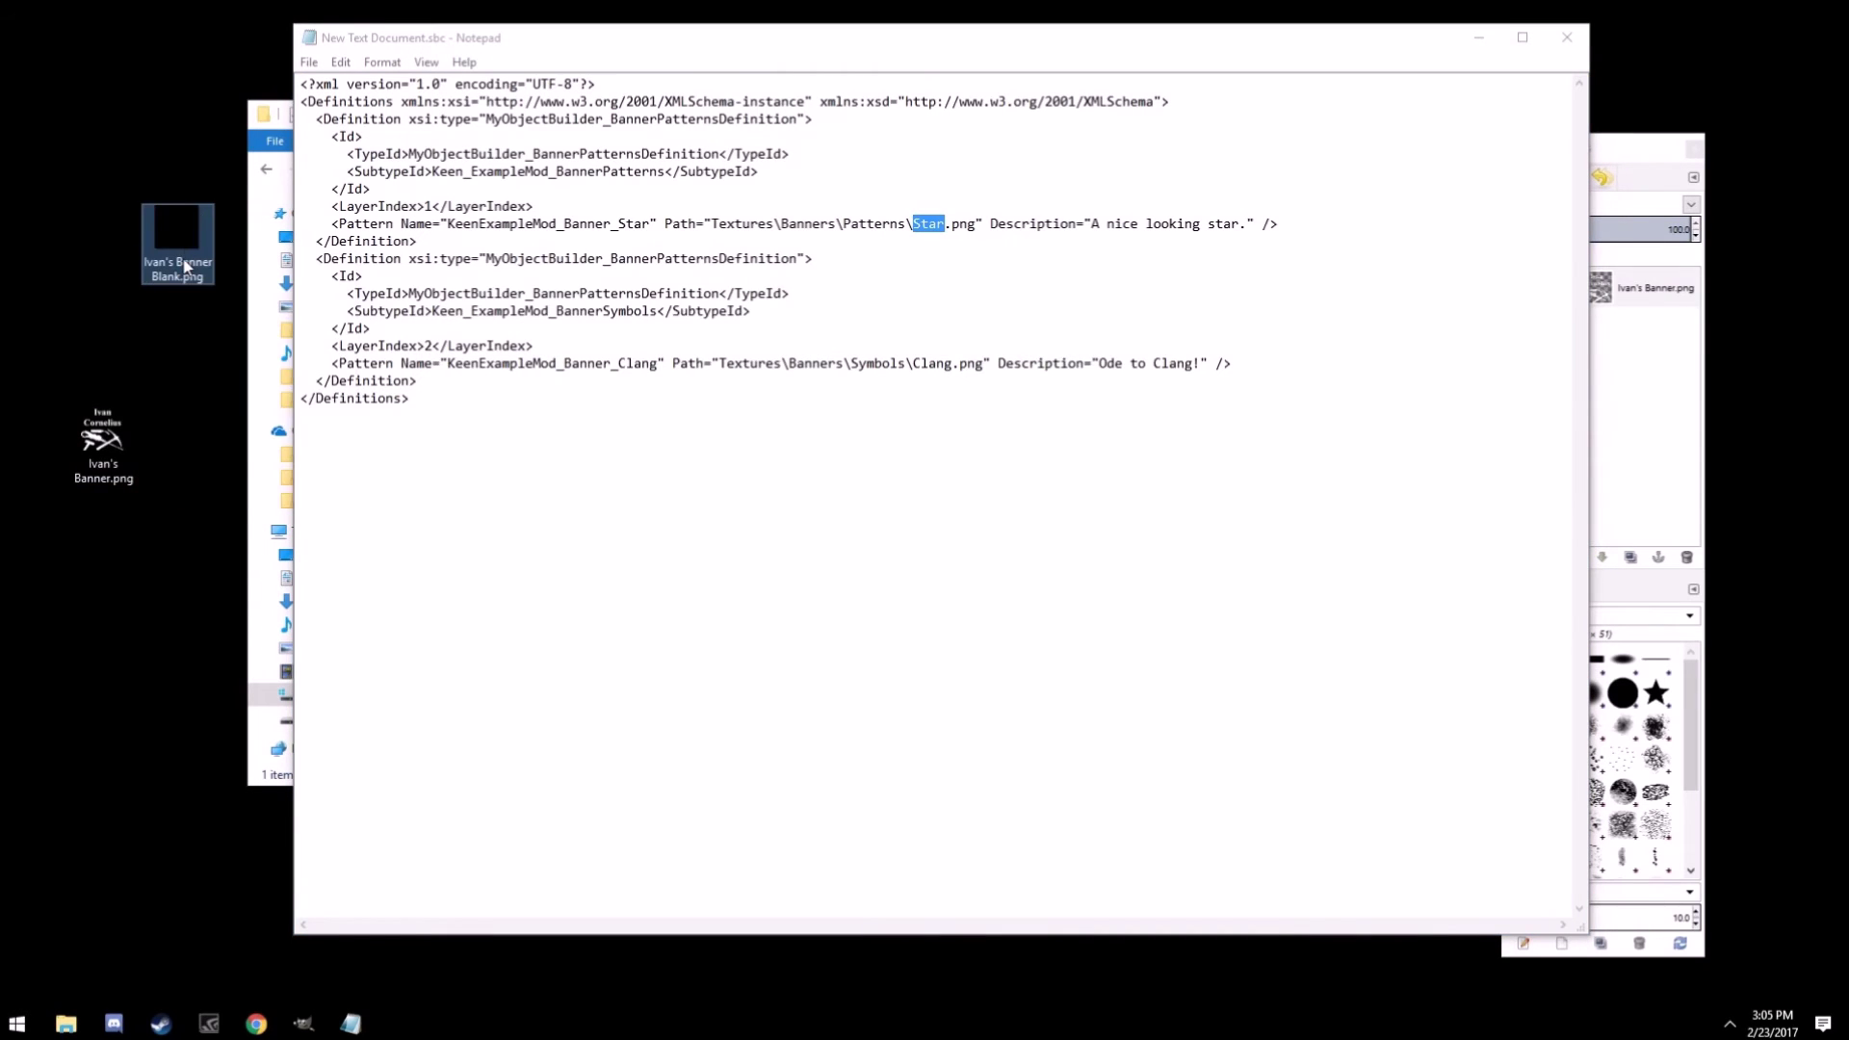
right_click(183, 258)
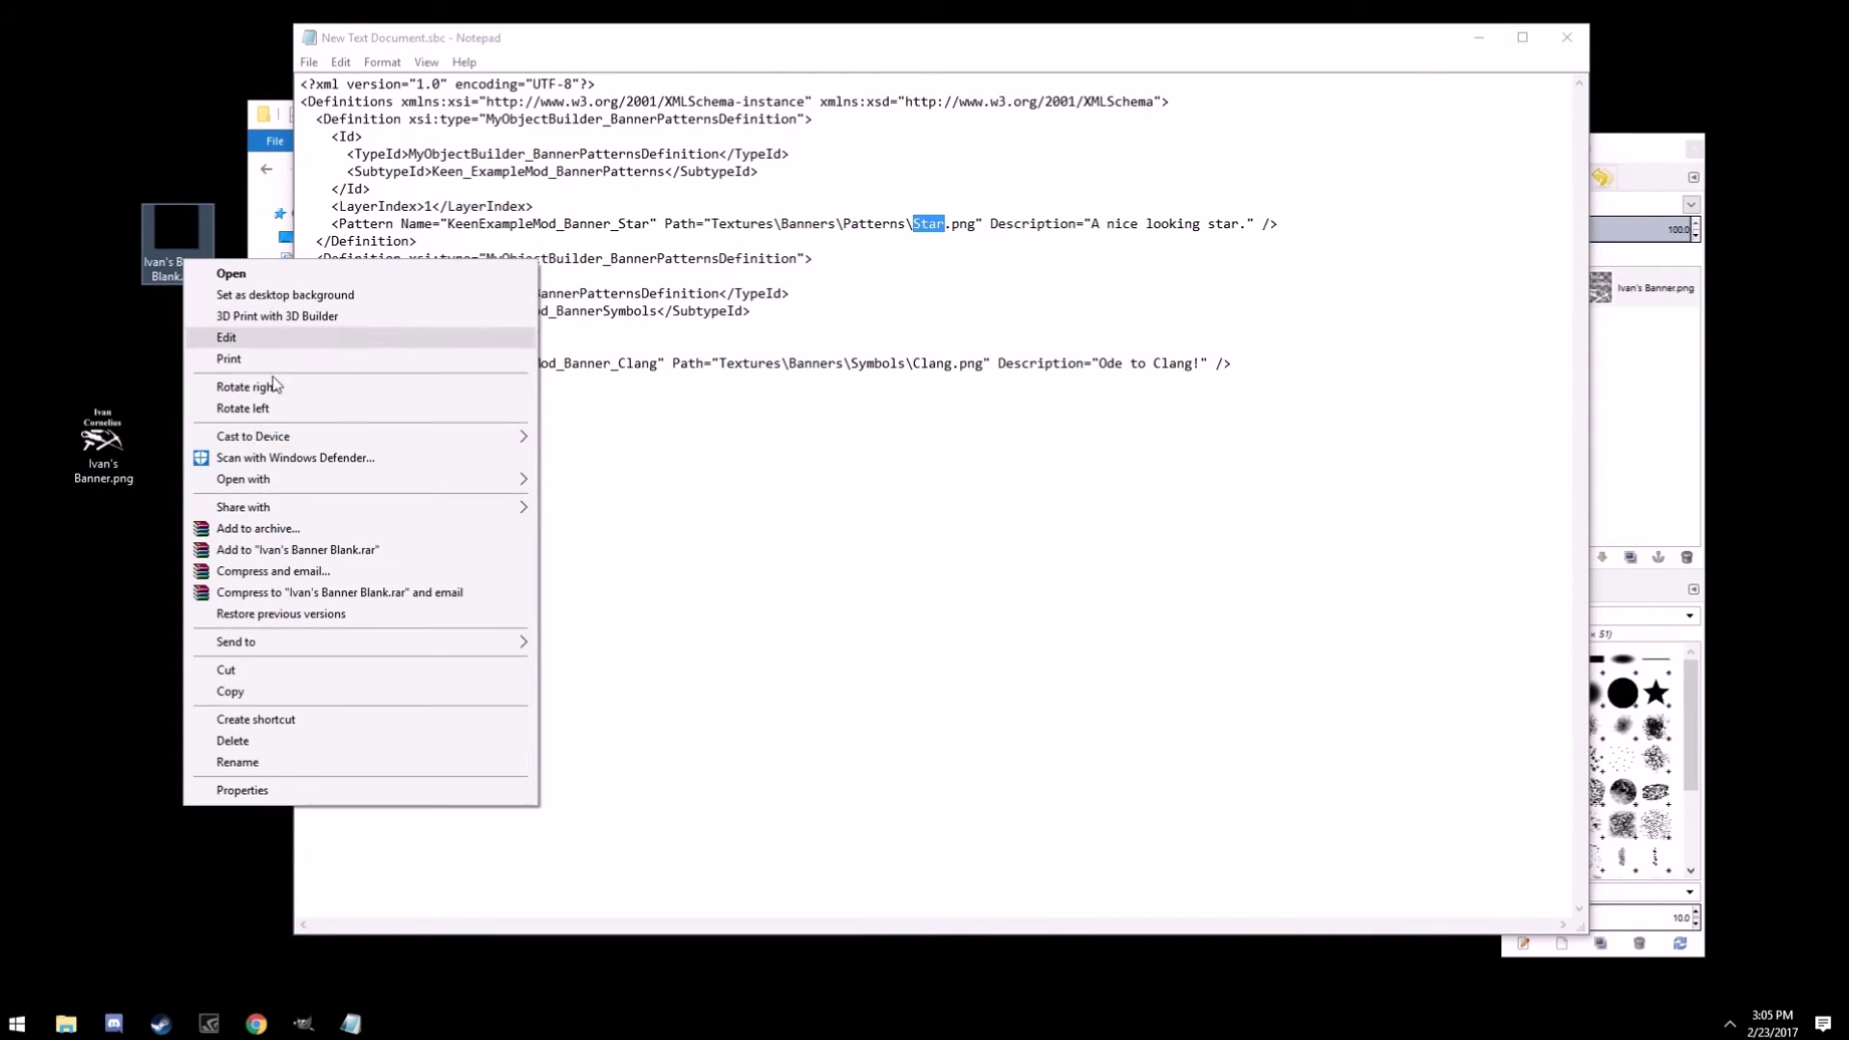
click(309, 765)
key(ctrl+c)
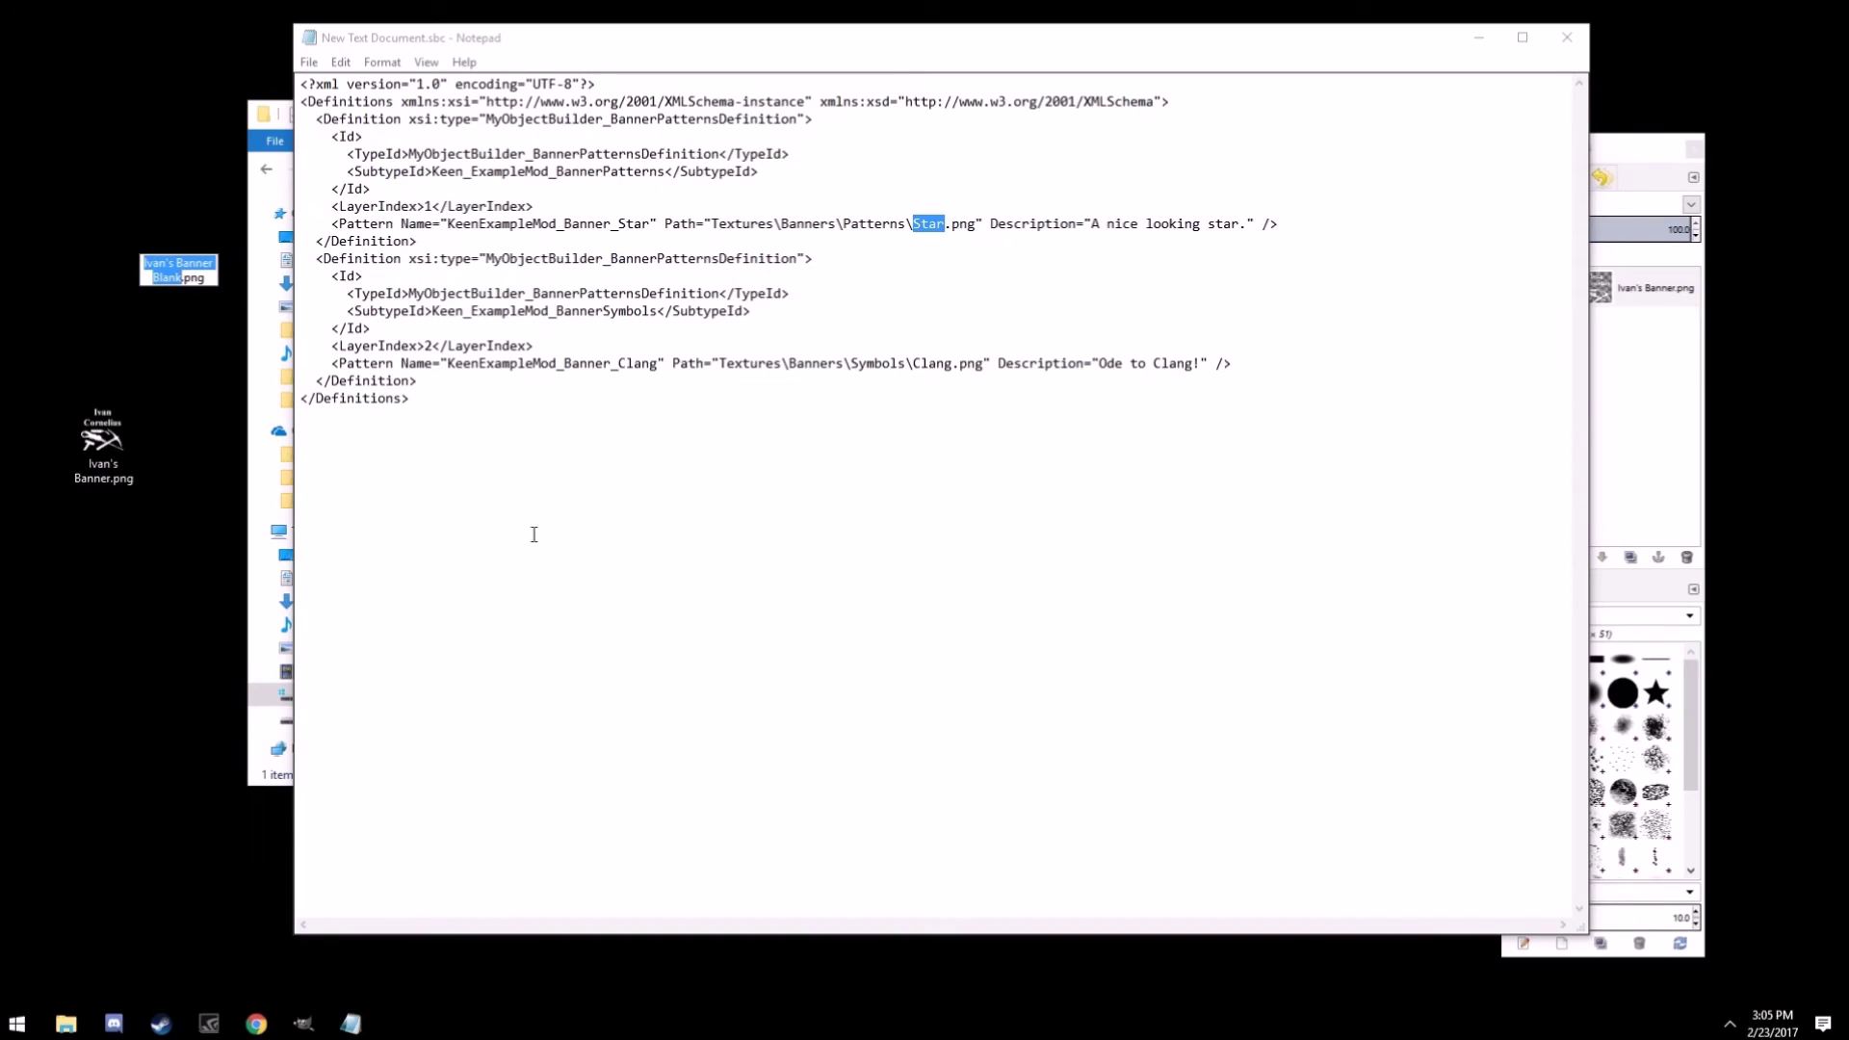
click(938, 234)
double_click(936, 229)
click(946, 228)
drag(946, 228, 914, 225)
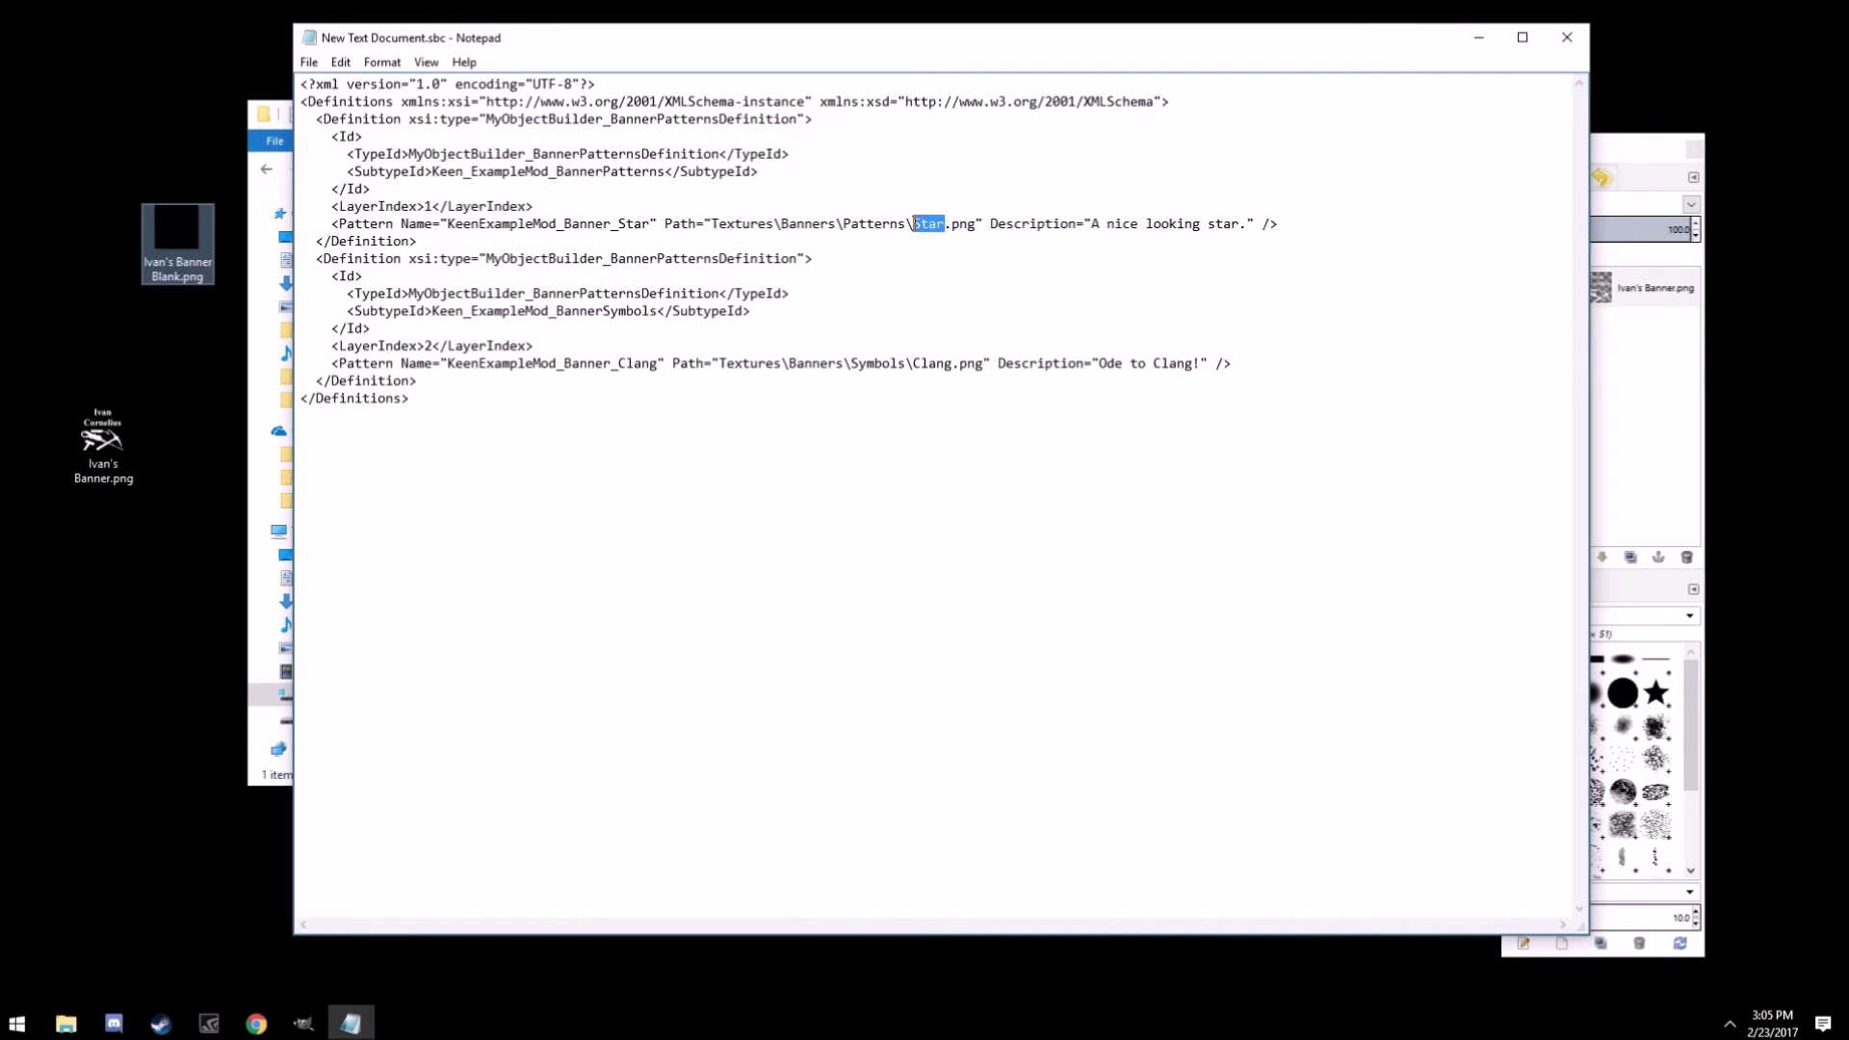
key(ctrl+v)
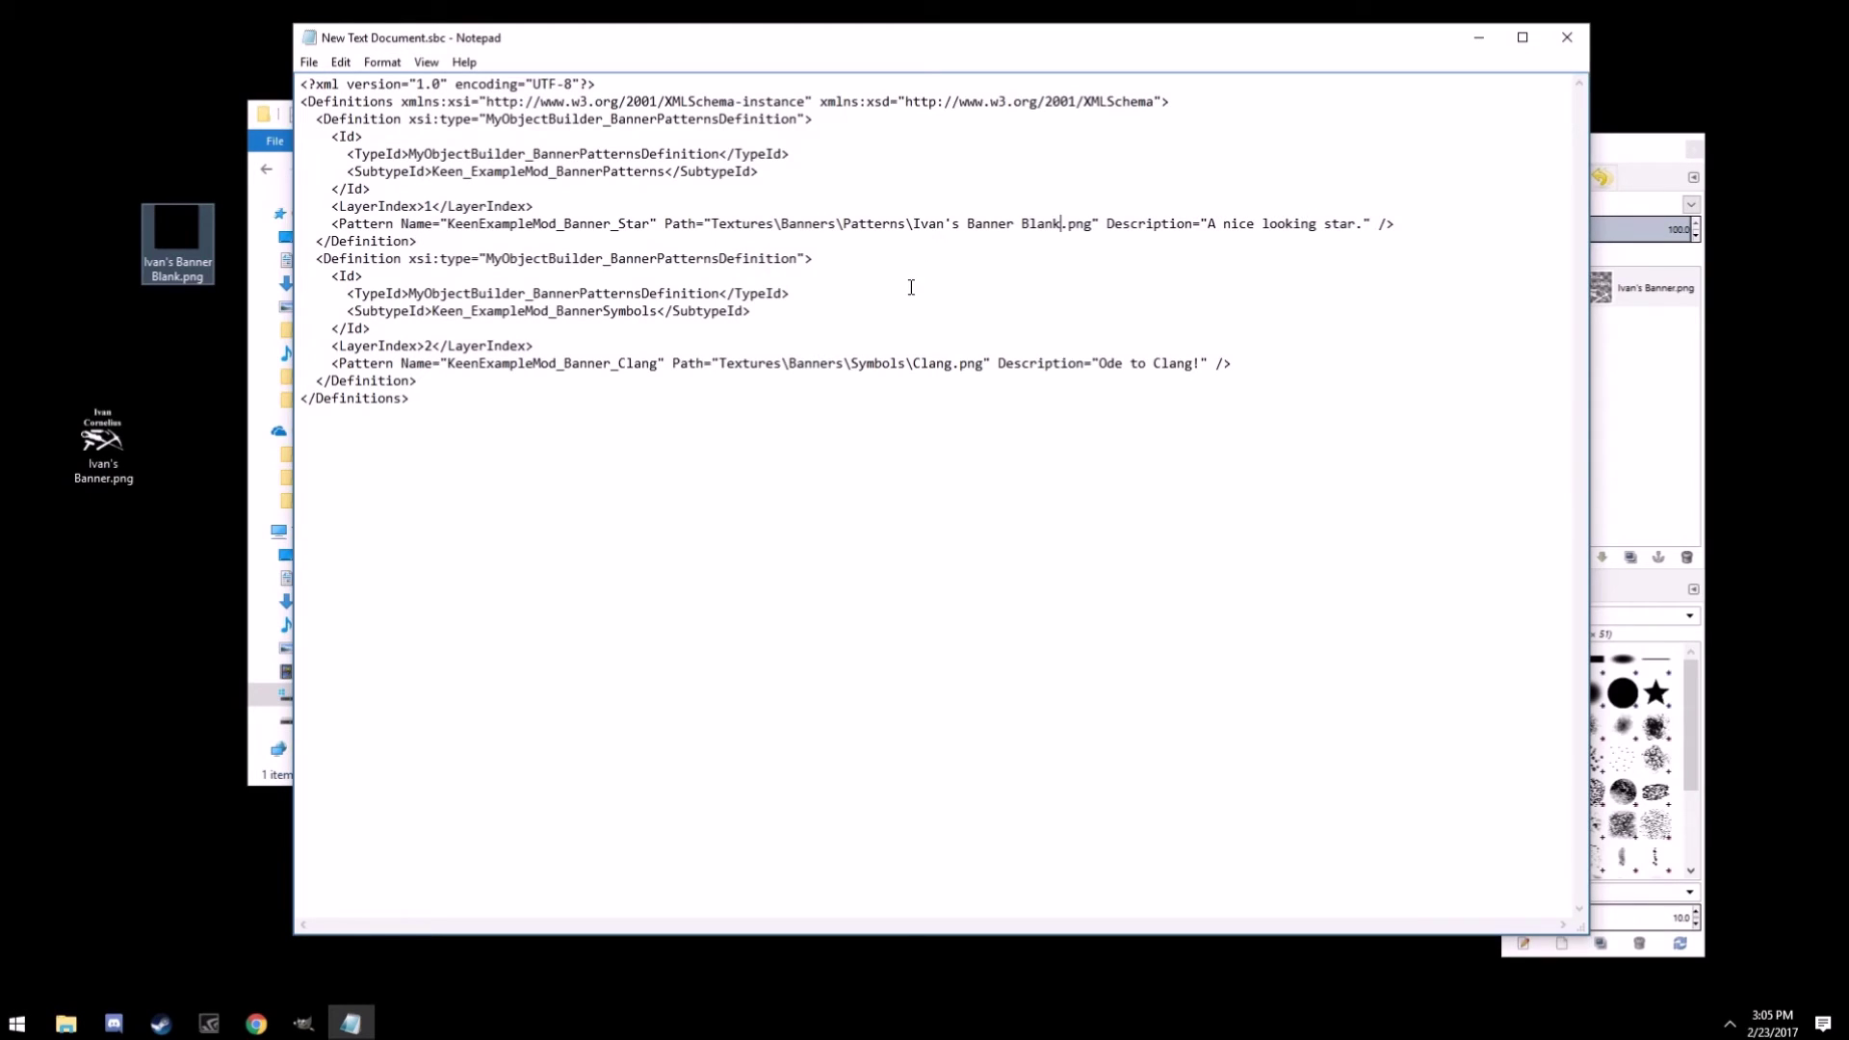
Replace the first pattern's description text with Ivan's Banner Blank, keeping the final period.
key(Down)
drag(1210, 225, 1358, 226)
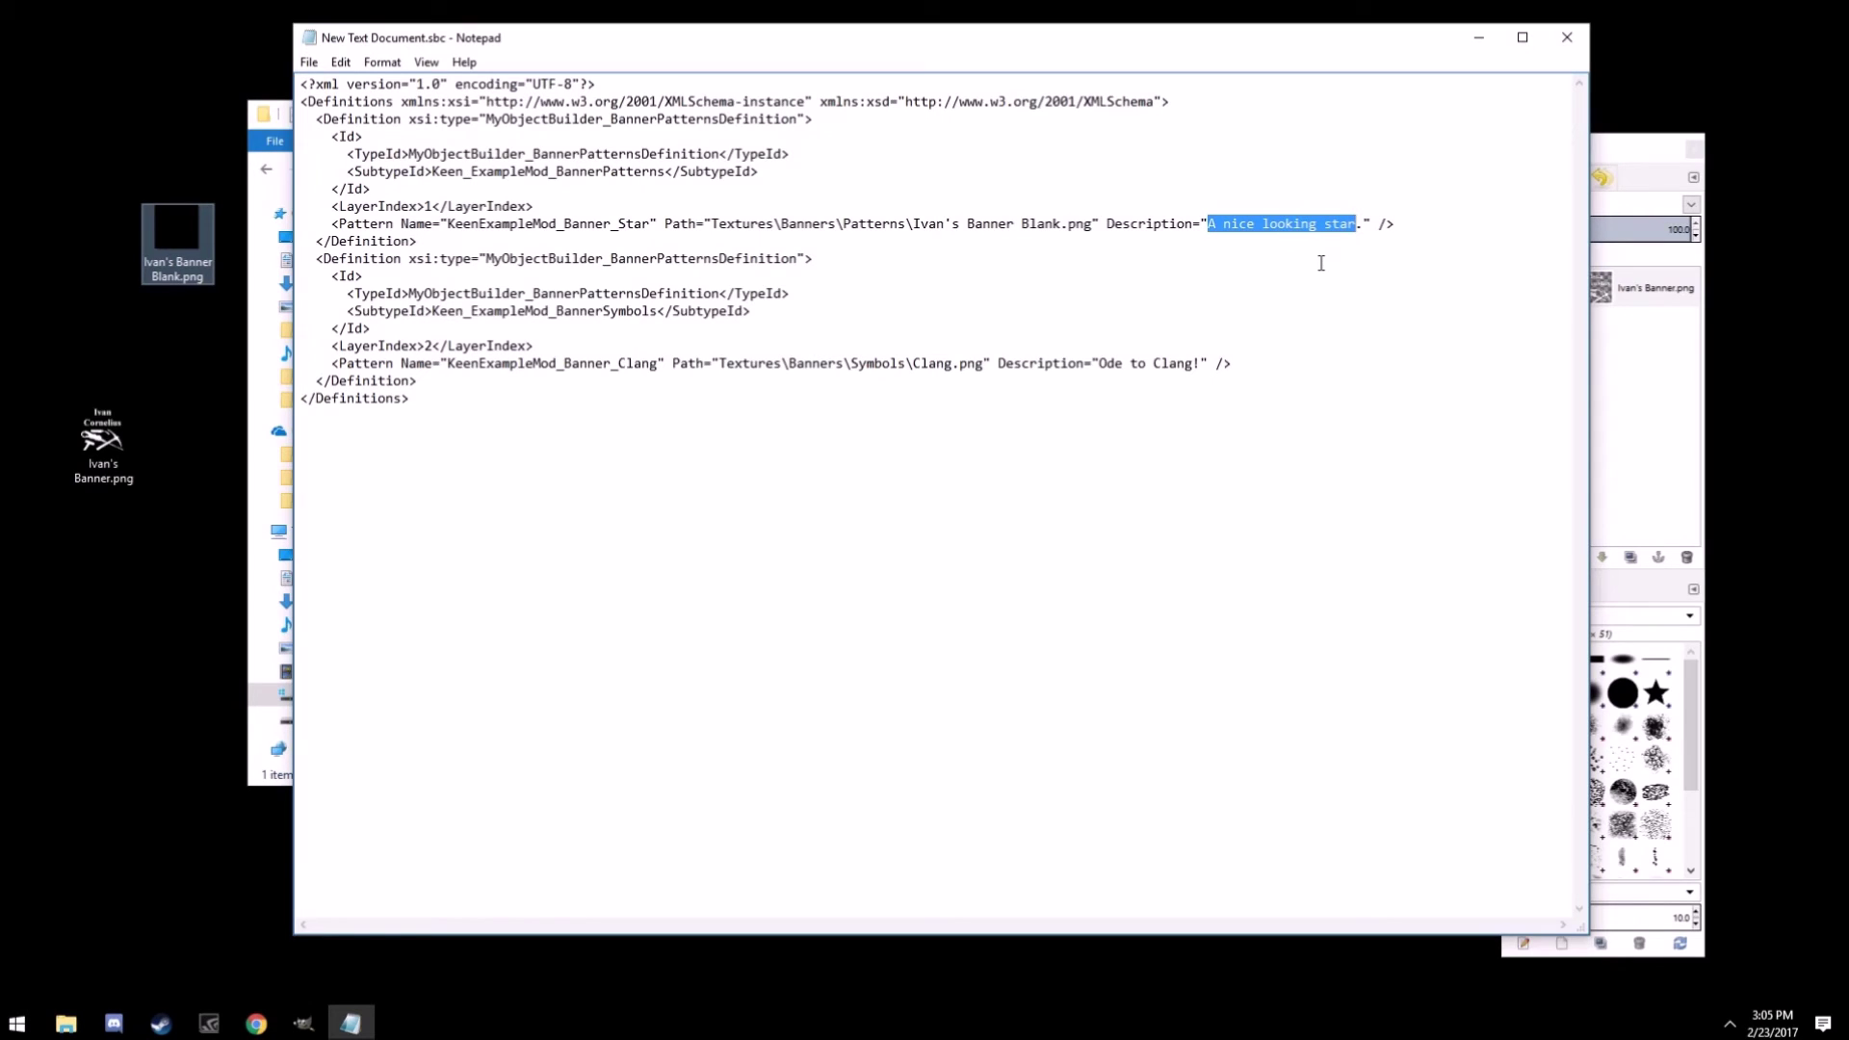
key(ctrl+v)
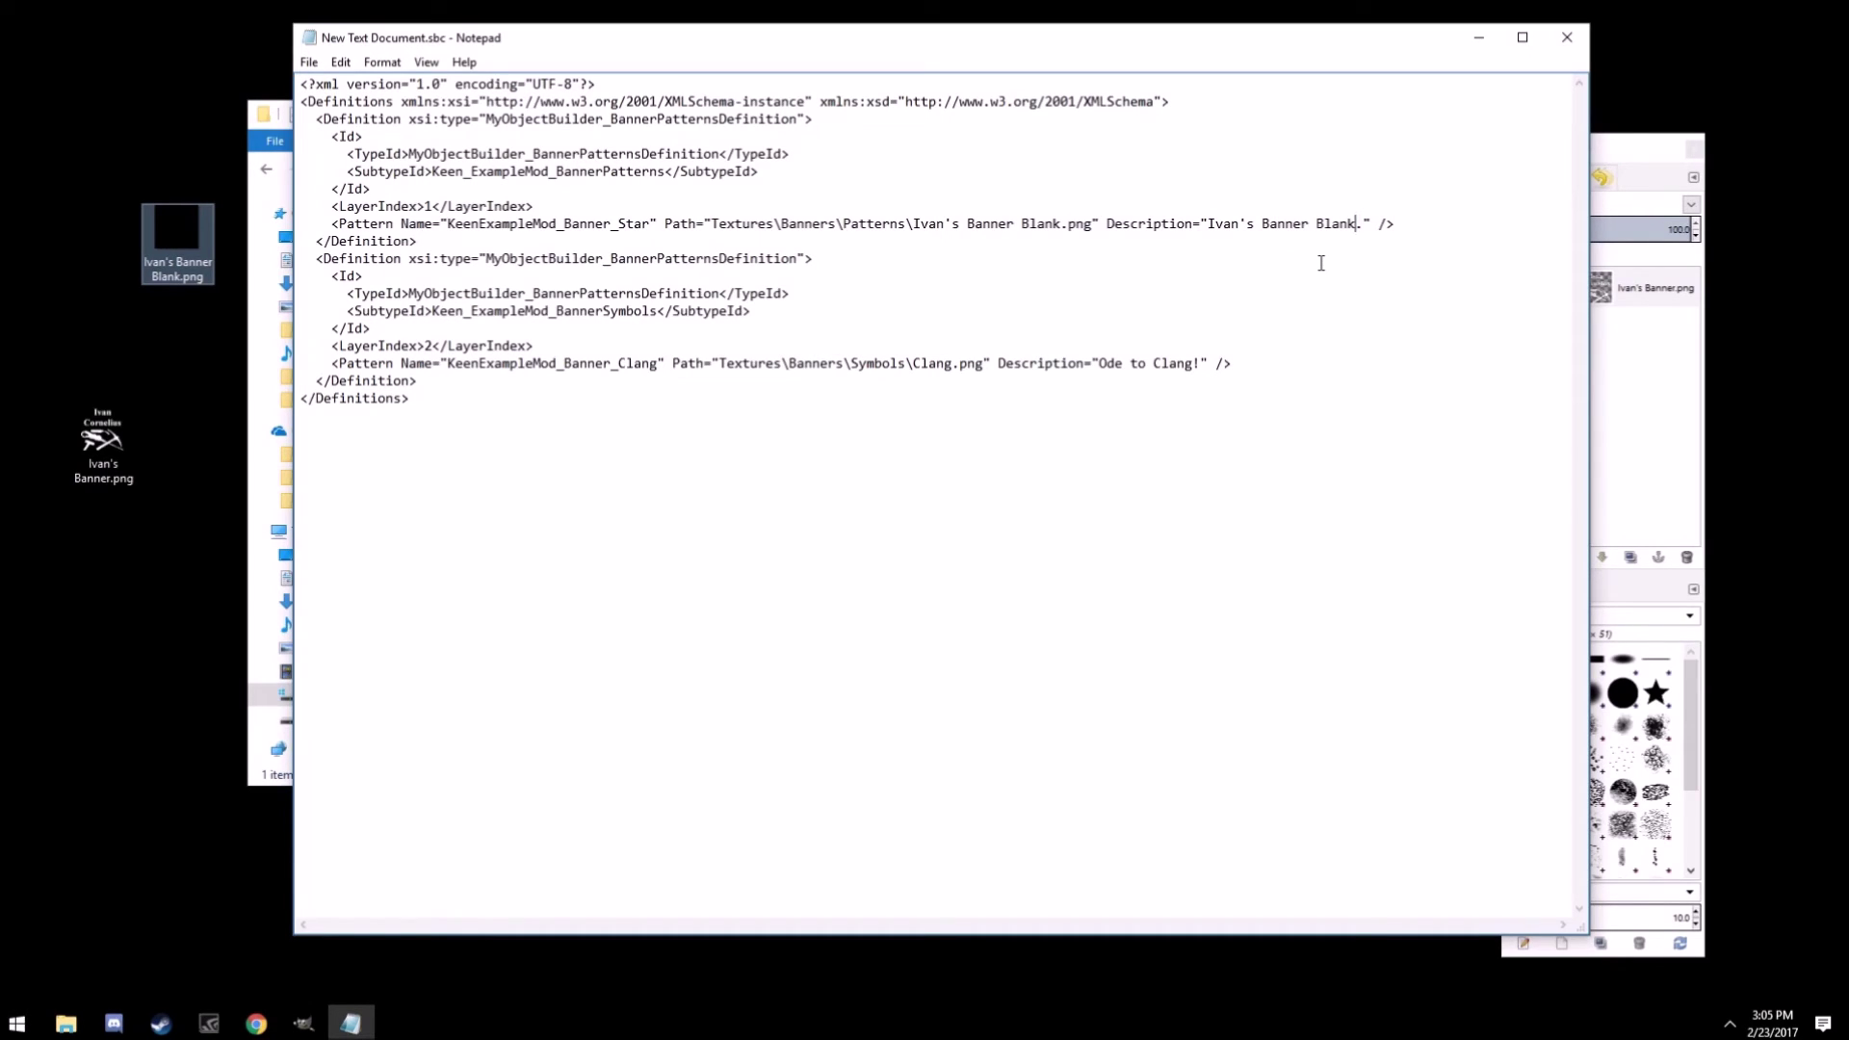
Replace Clang in the second pattern's path with the name copied from the desktop file, Ivan's Banner.
right_click(126, 467)
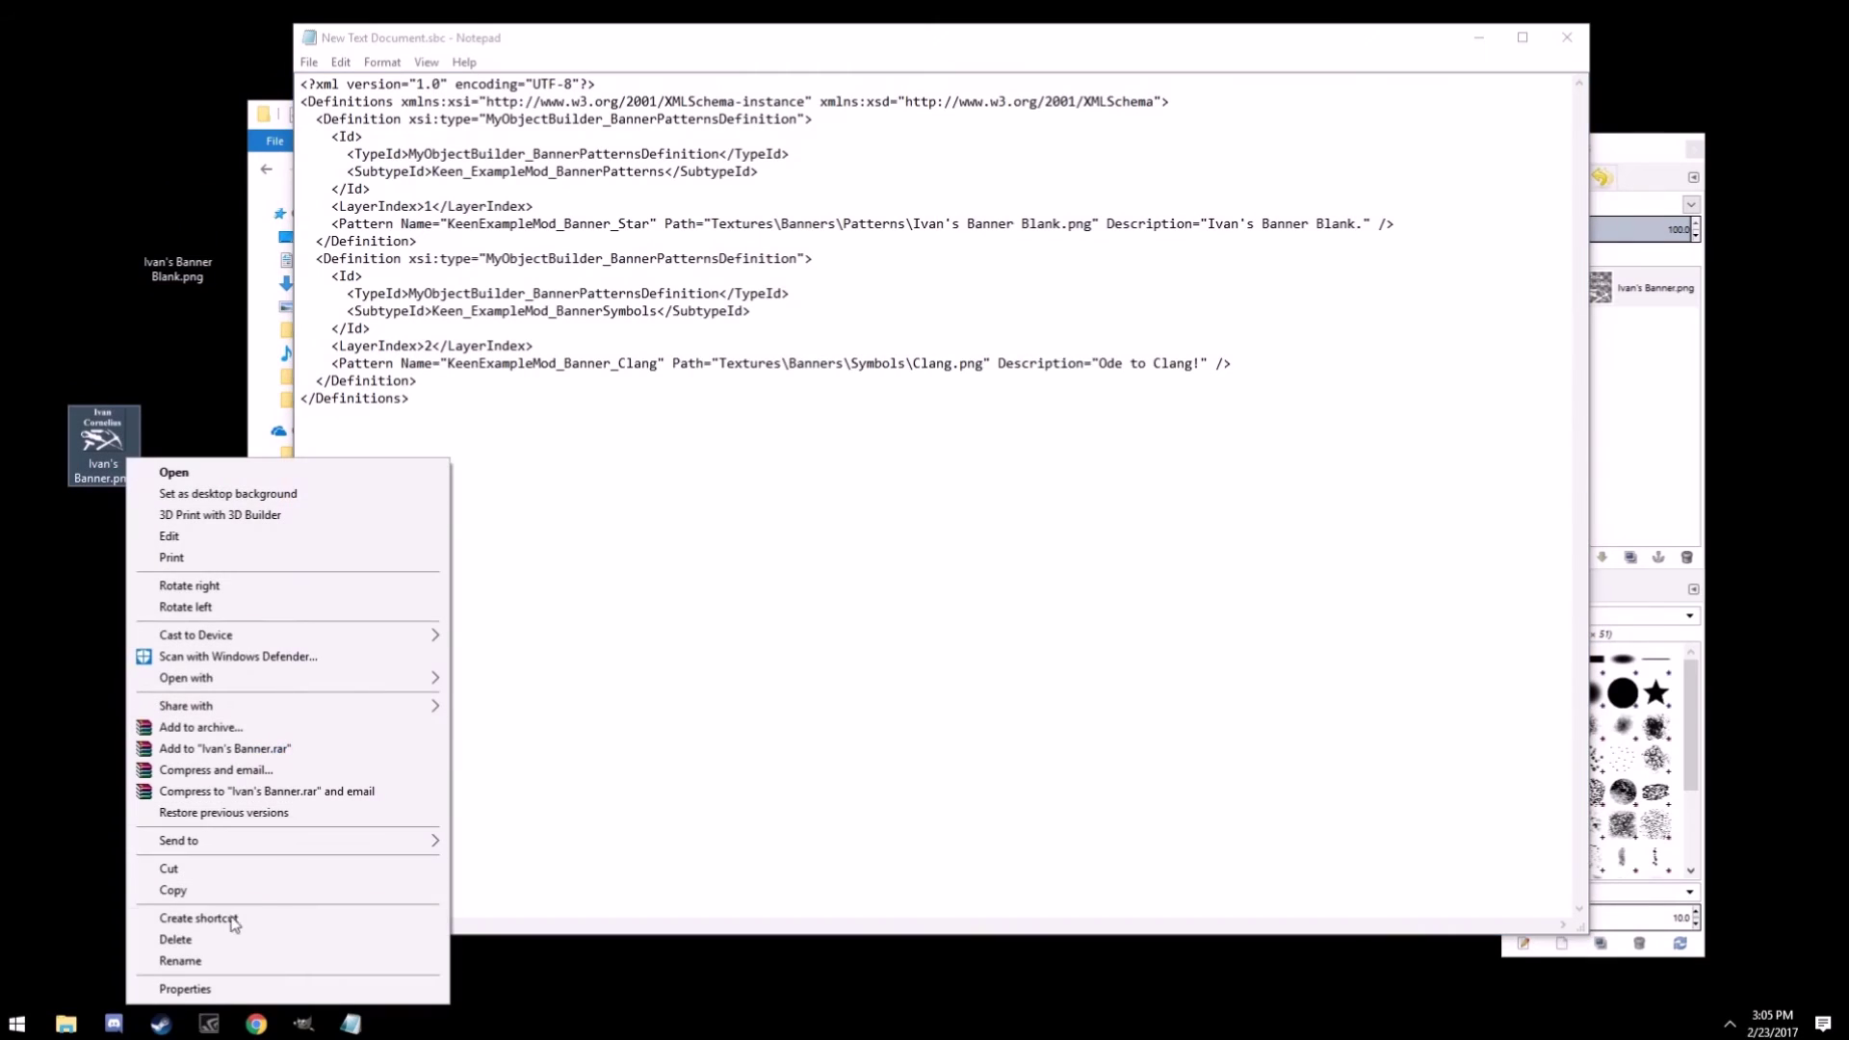
click(210, 962)
key(ctrl+c)
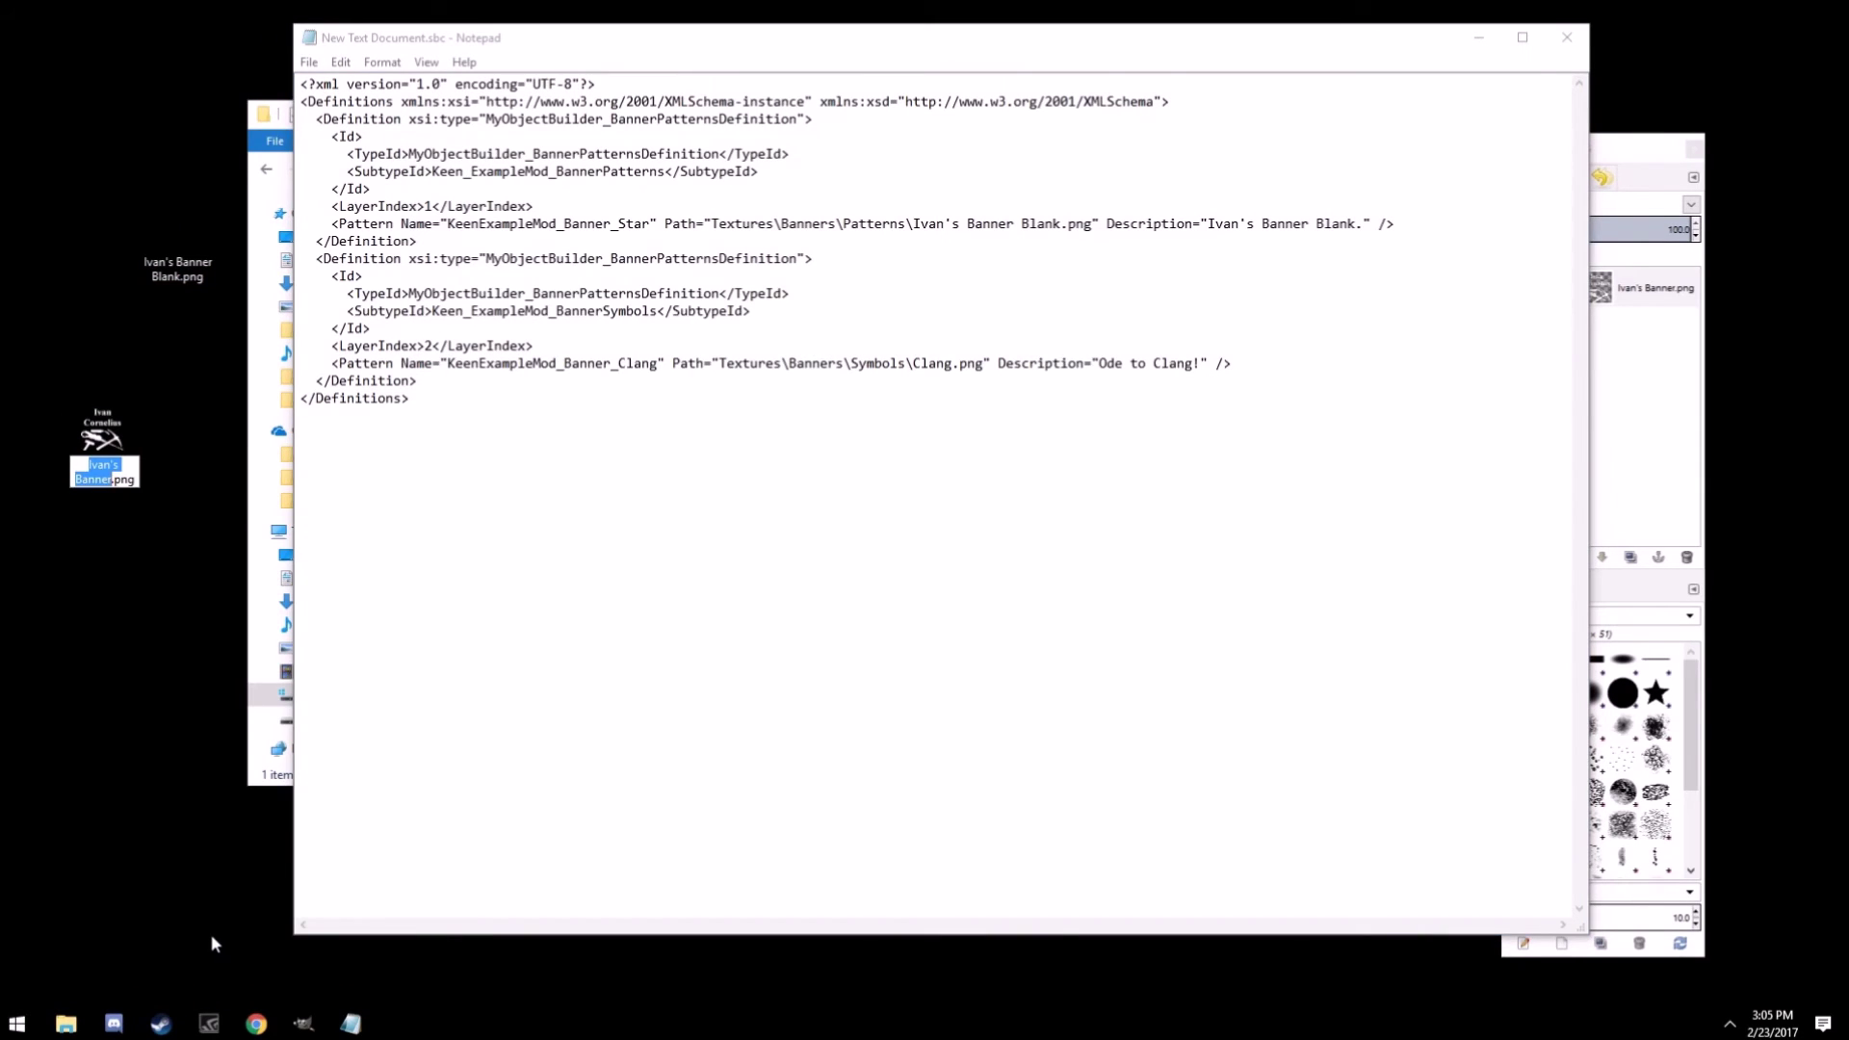
click(819, 554)
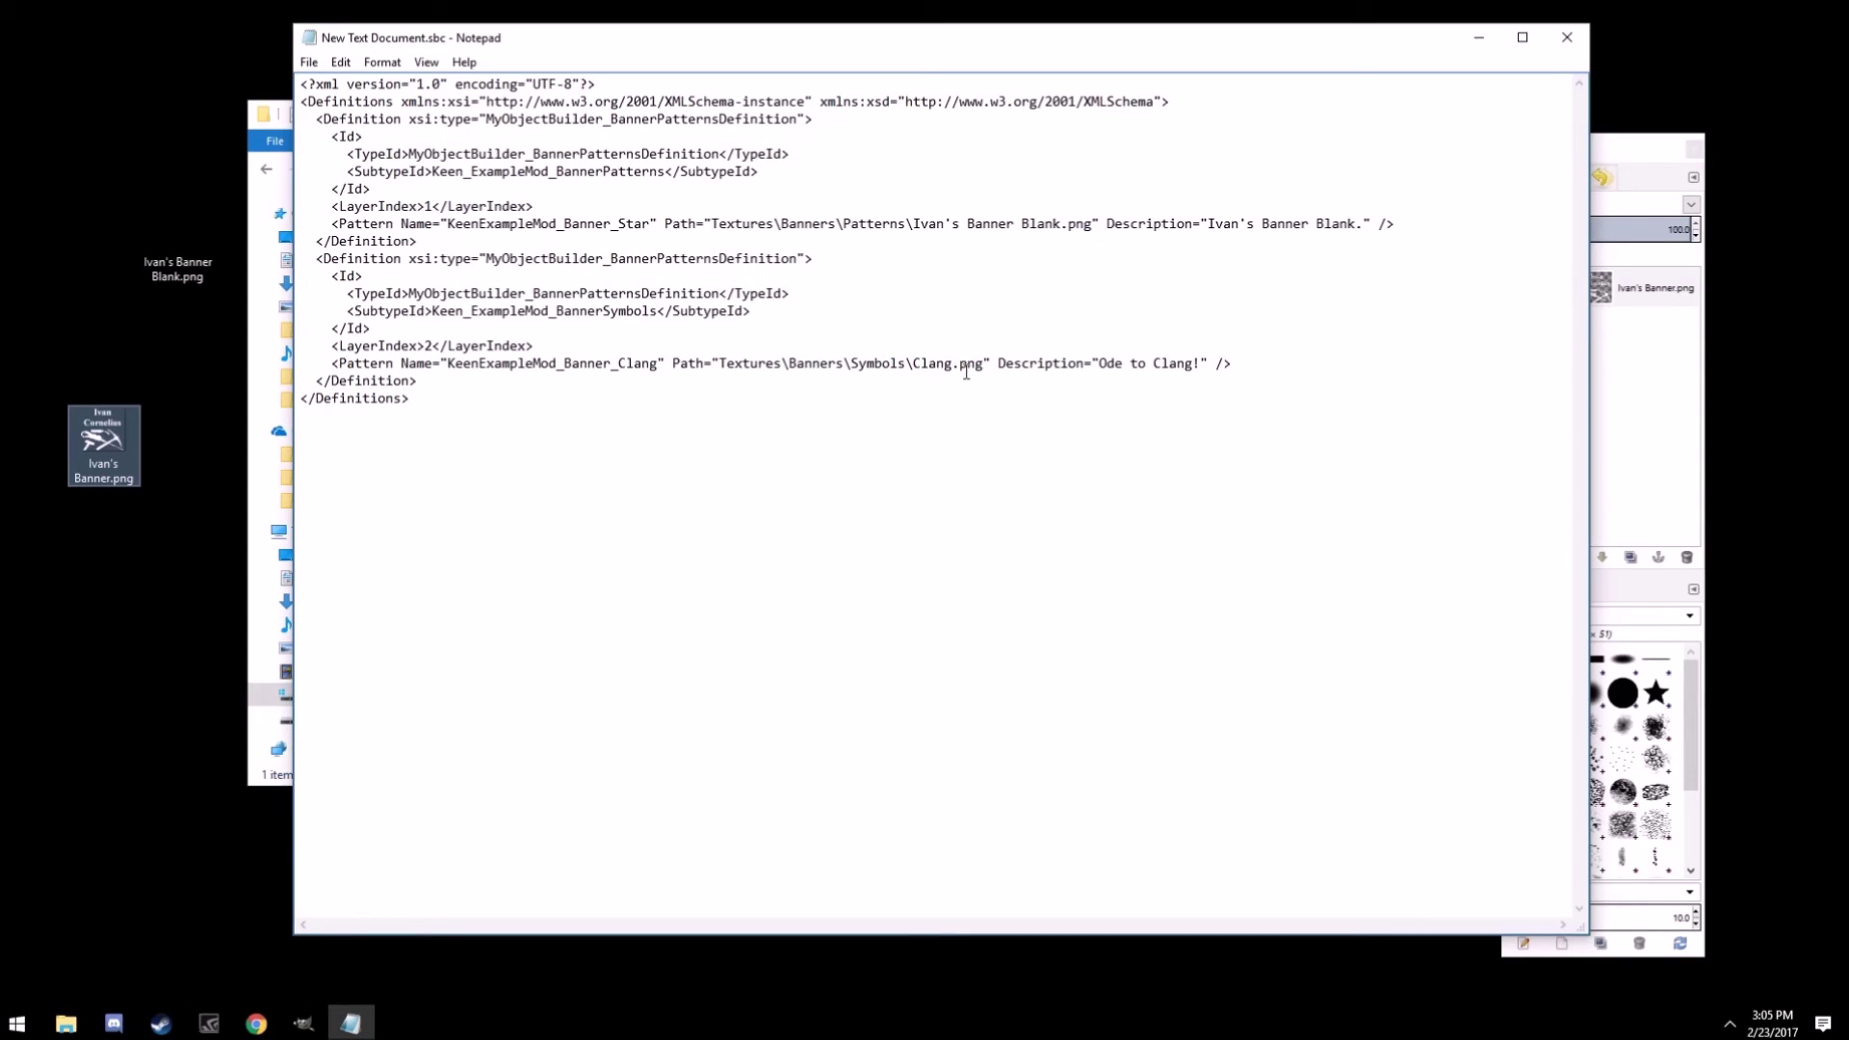
drag(954, 366, 918, 366)
key(ctrl+v)
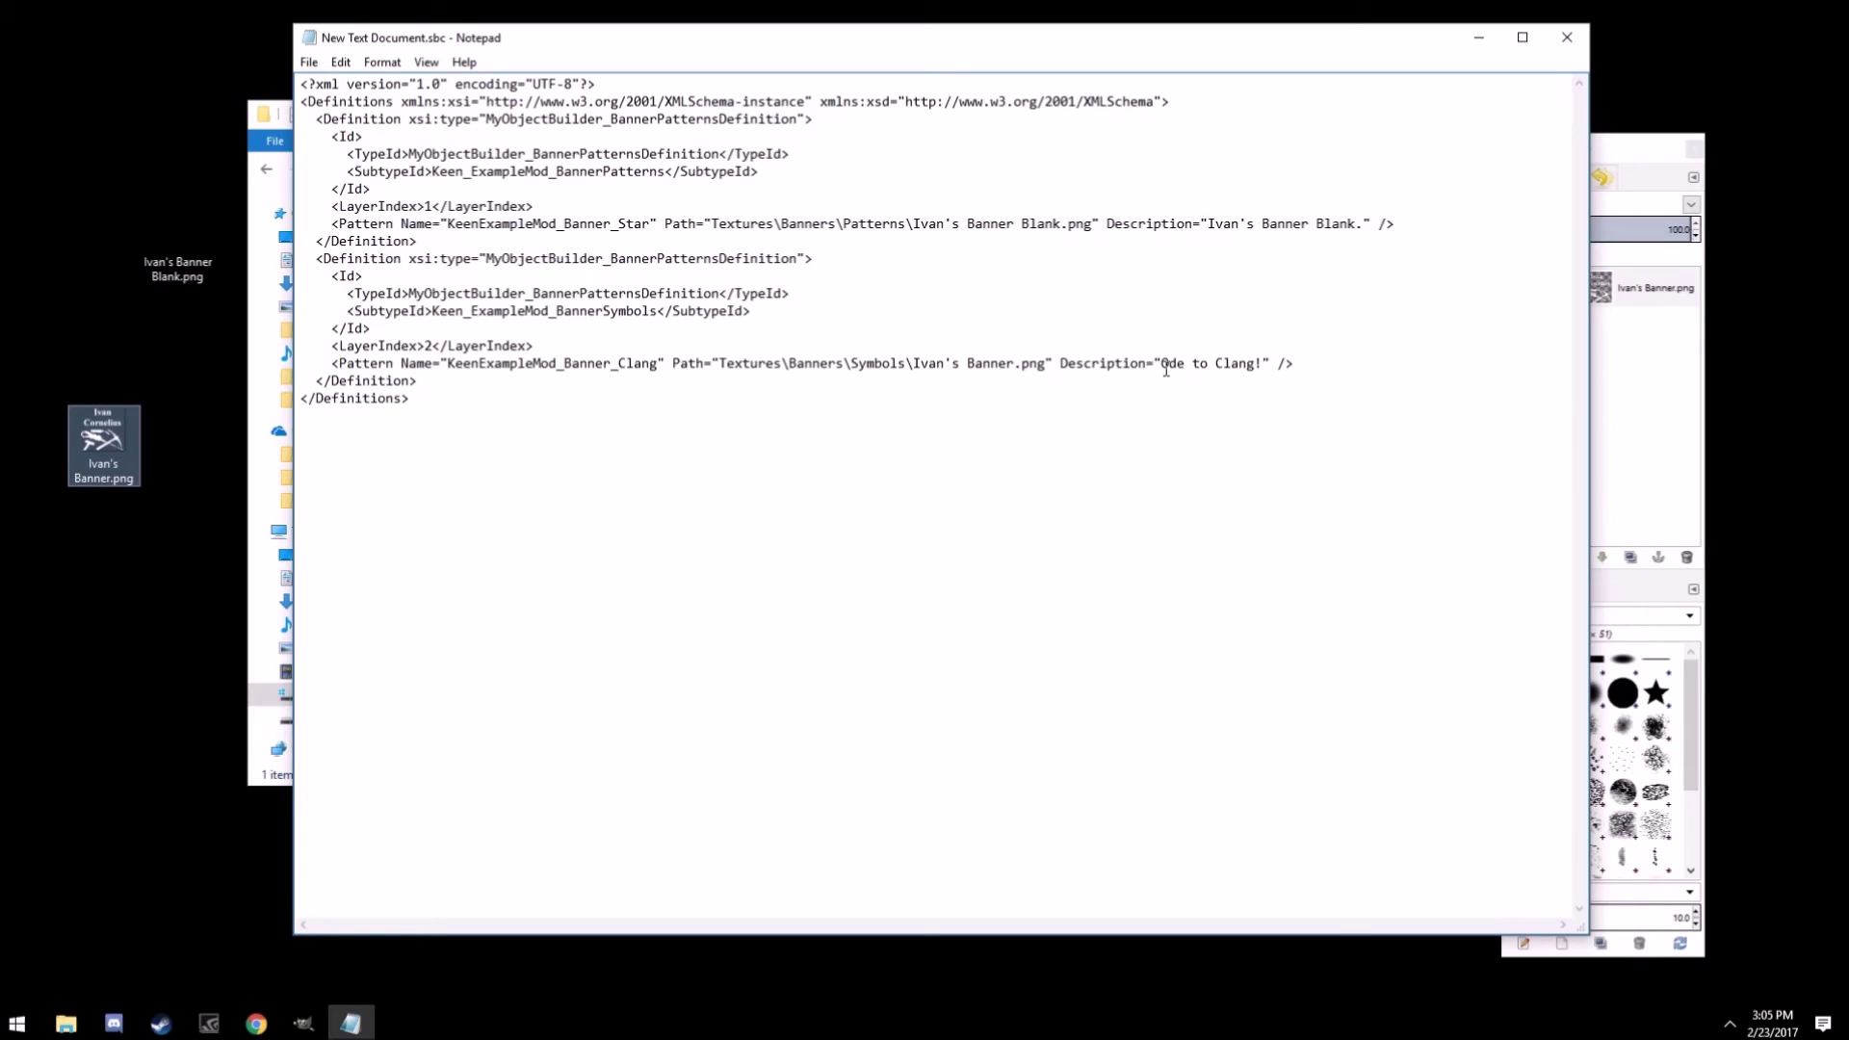
Replace the second pattern's description text, Ode to Clang!, with the copied name Ivan's Banner.
drag(1161, 366, 1262, 366)
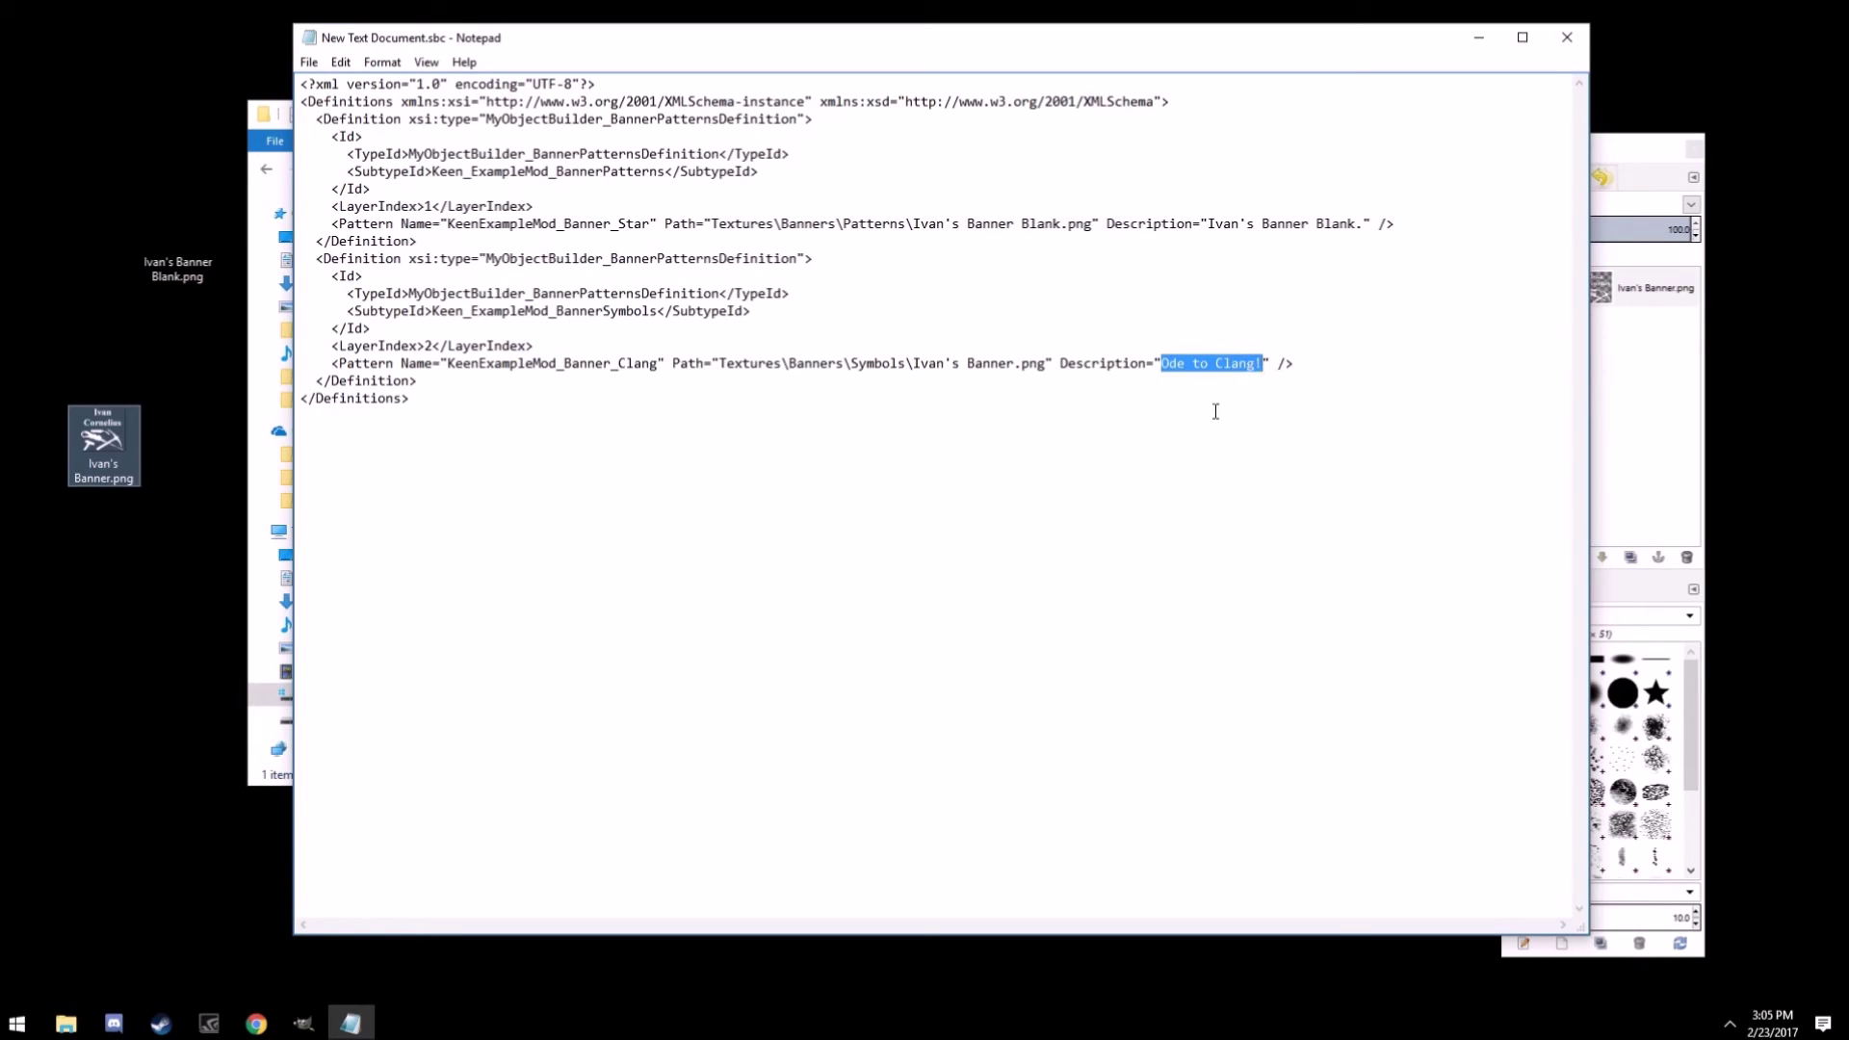
key(ctrl+v)
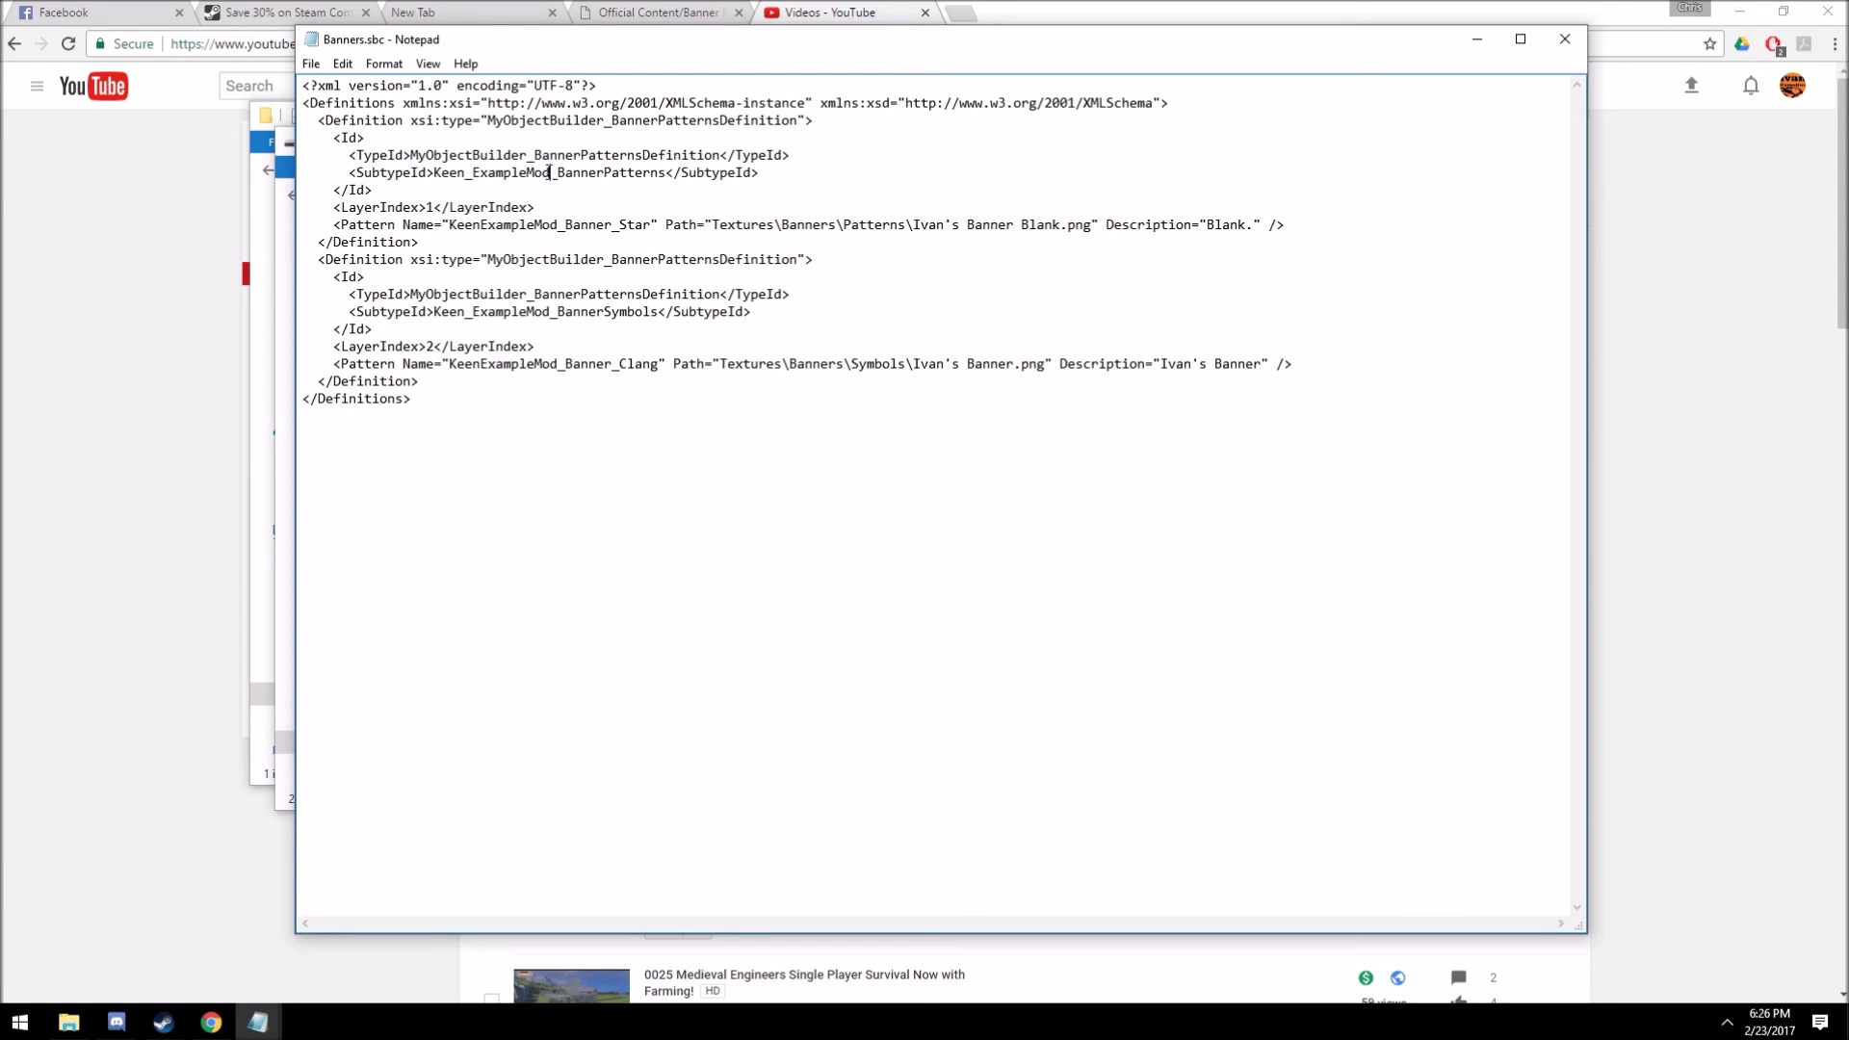
Replace Keen_ExampleMod with Ivan in the SubtypeId of both the BannerPatterns and BannerSymbols definitions, and save Banners.sbc.
drag(550, 172, 434, 175)
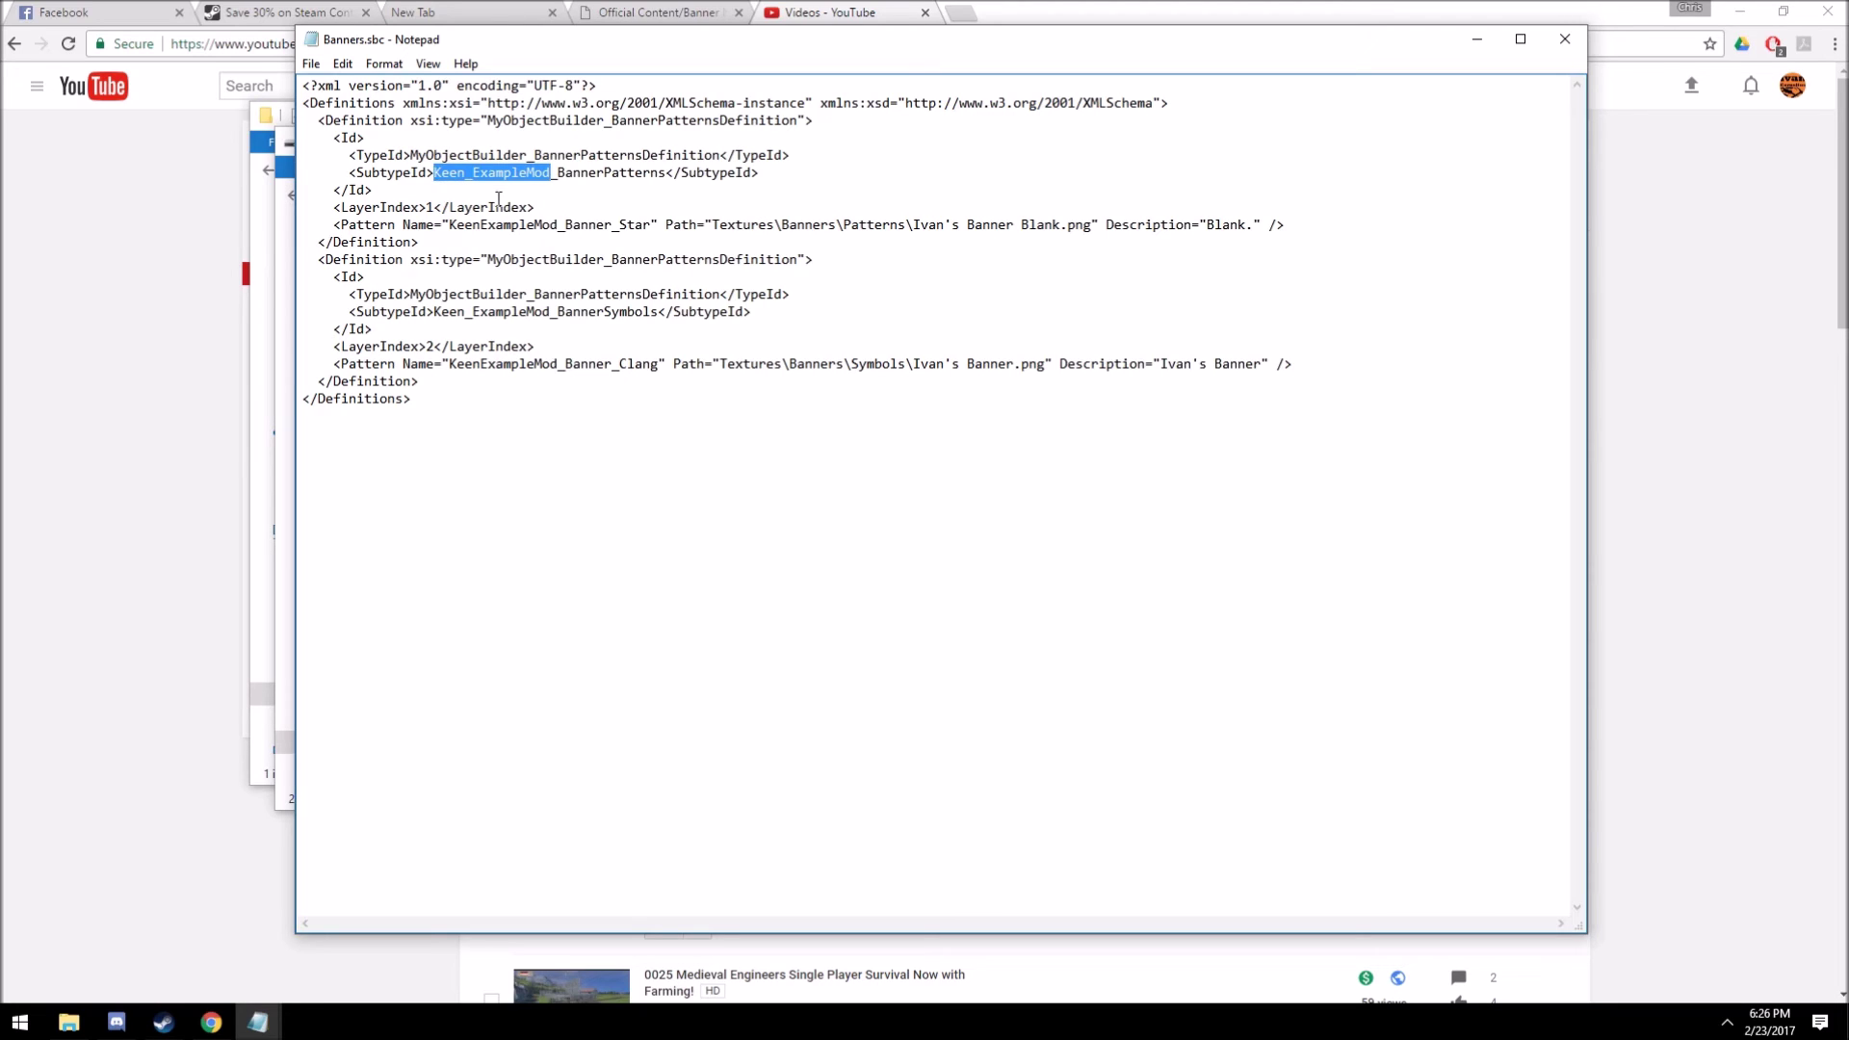
text(Ivan)
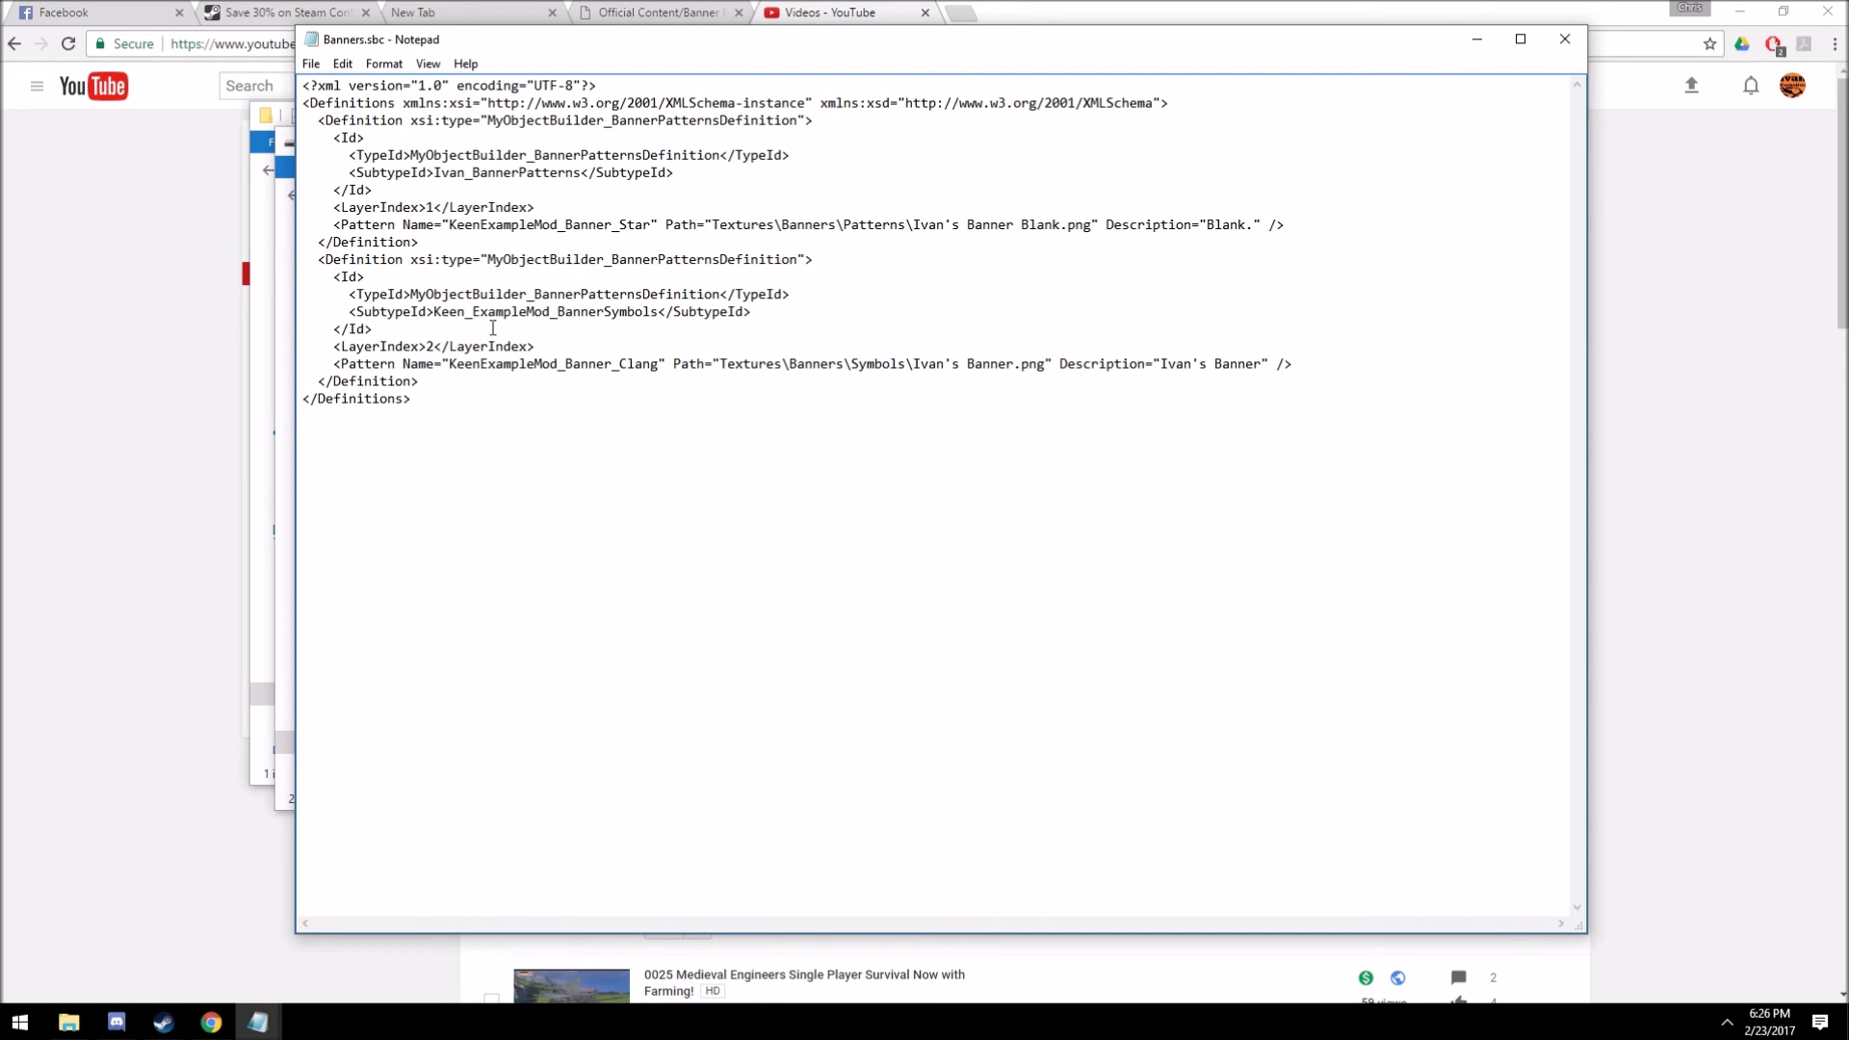
double_click(554, 313)
click(552, 313)
drag(548, 315, 437, 315)
text(Ivan)
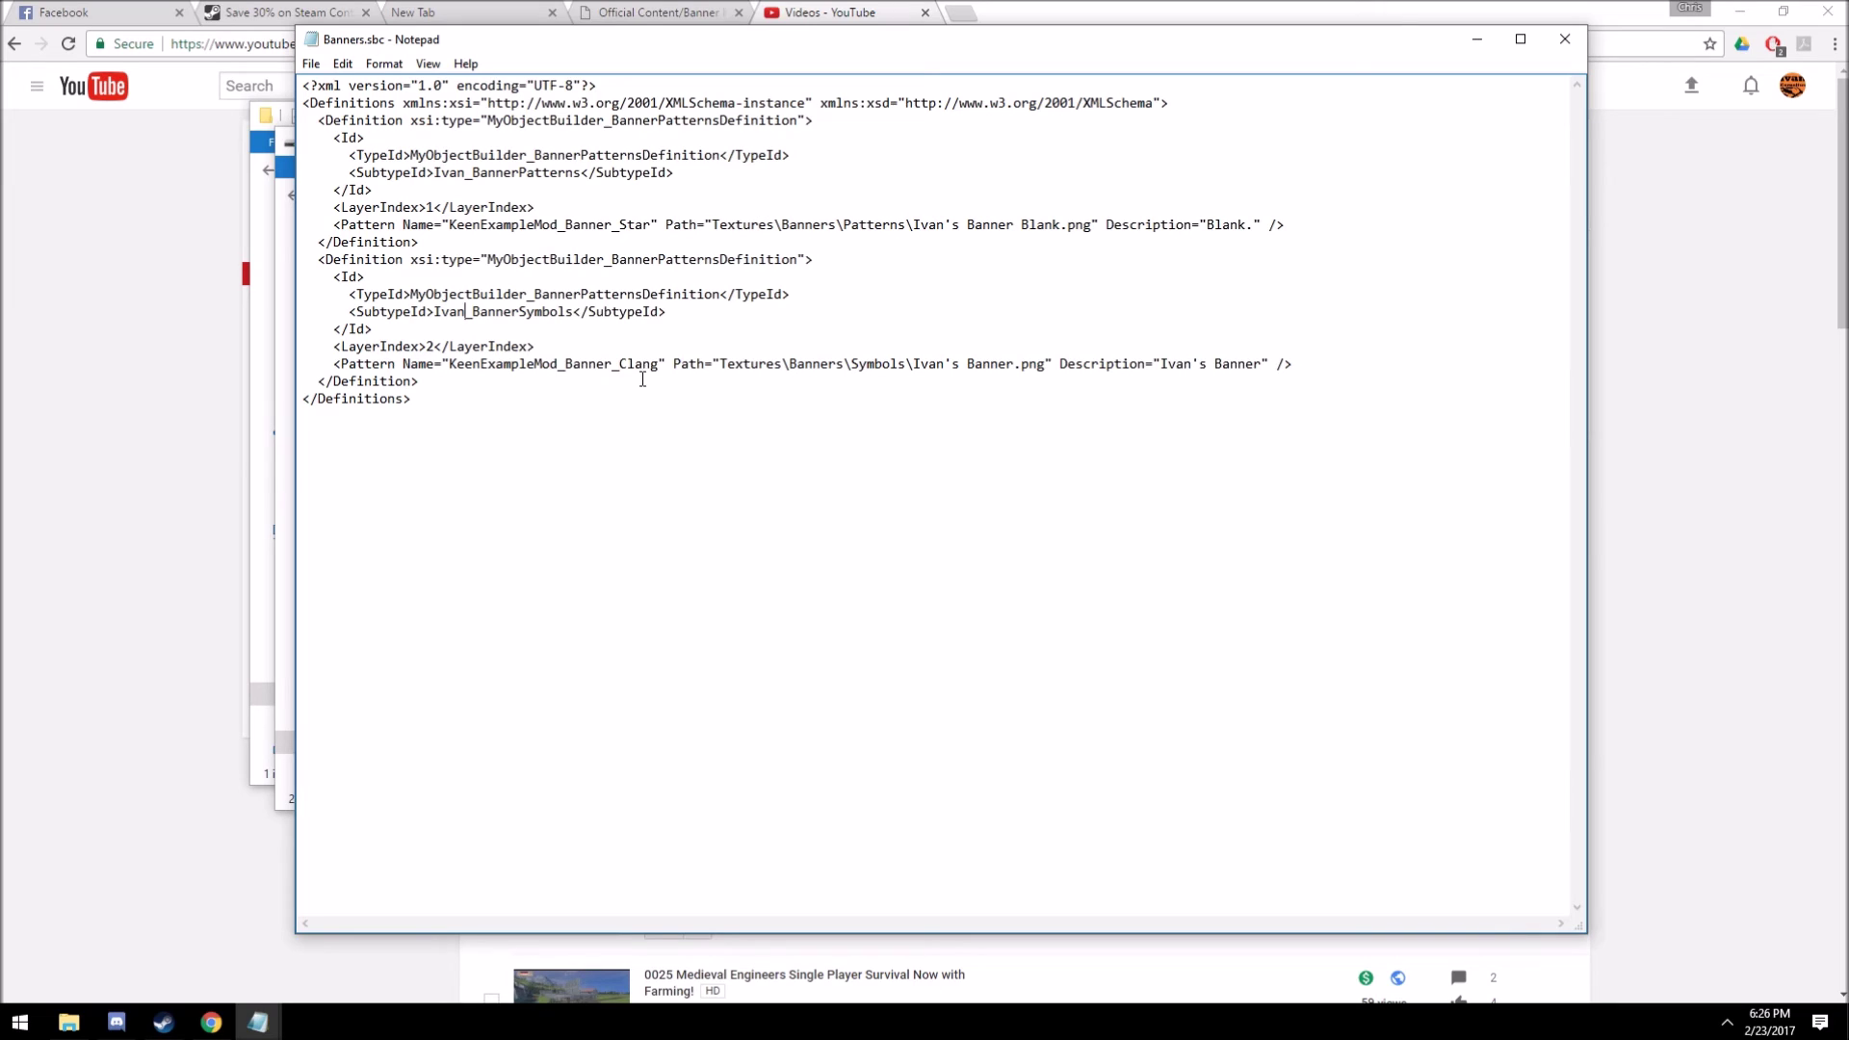
click(313, 64)
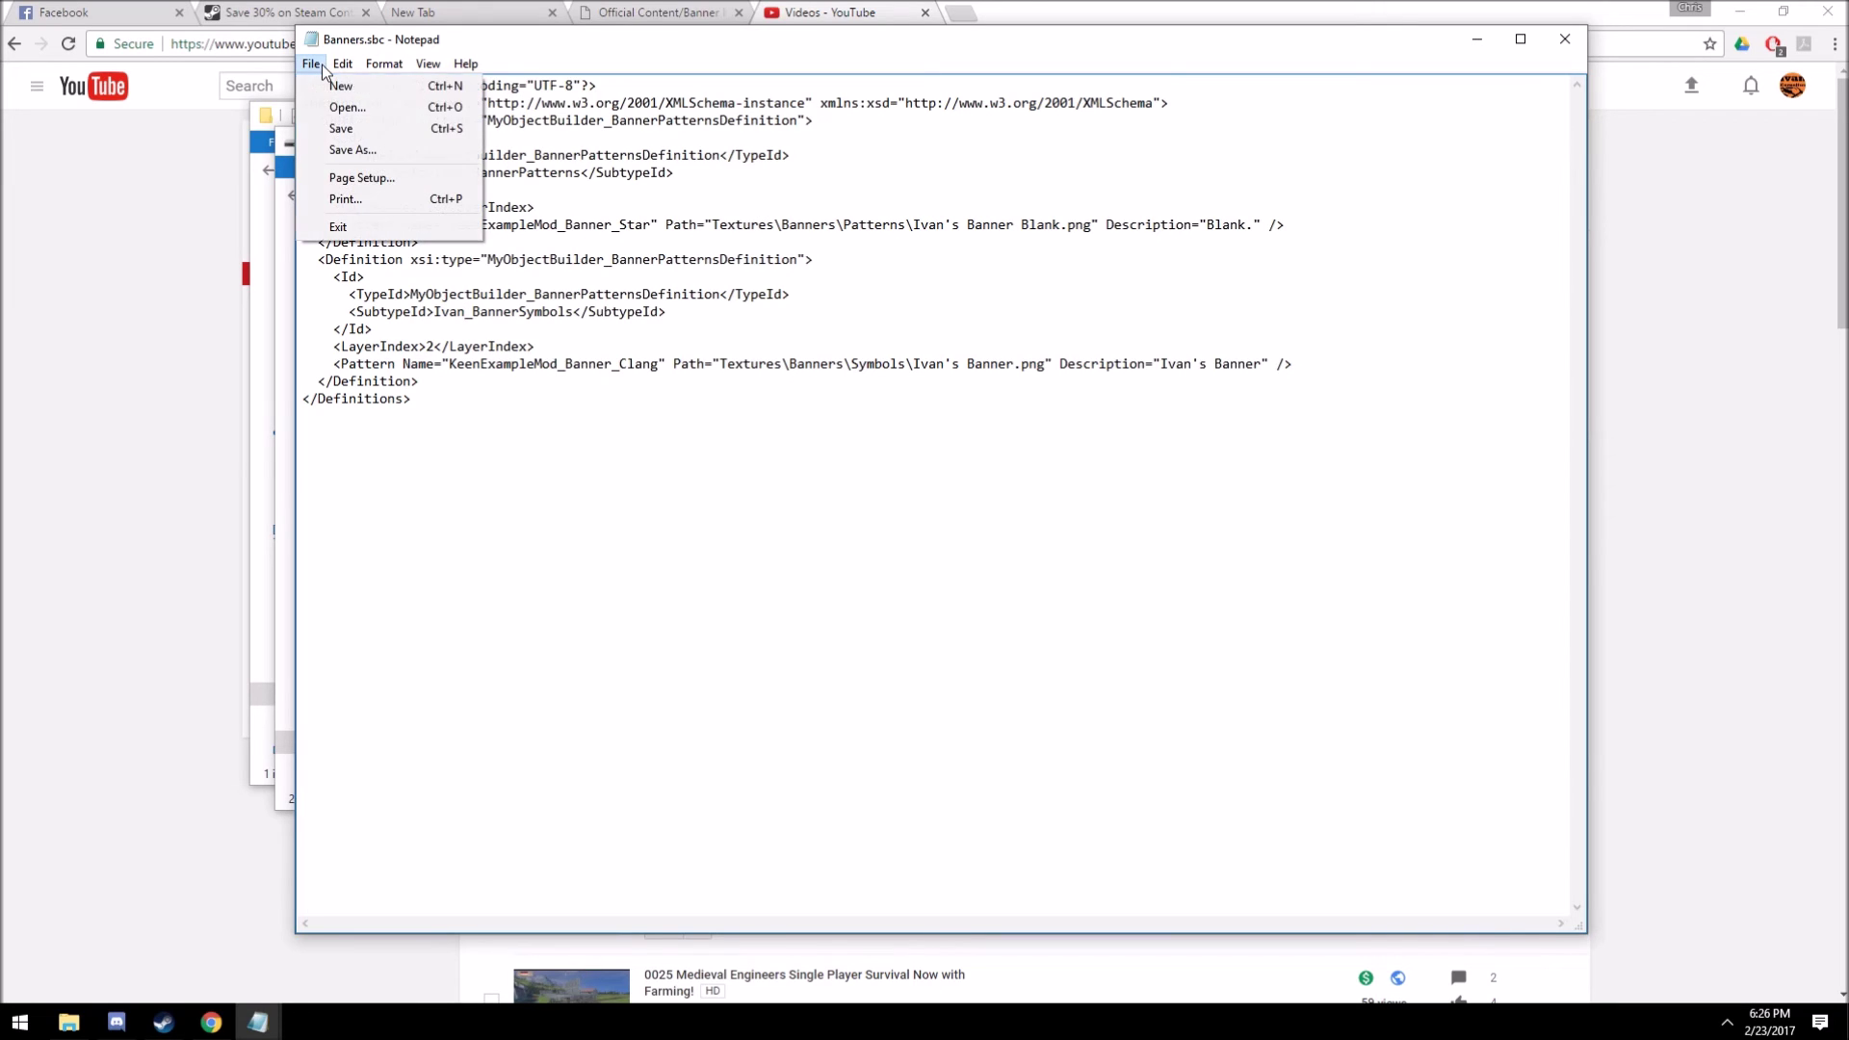
click(336, 130)
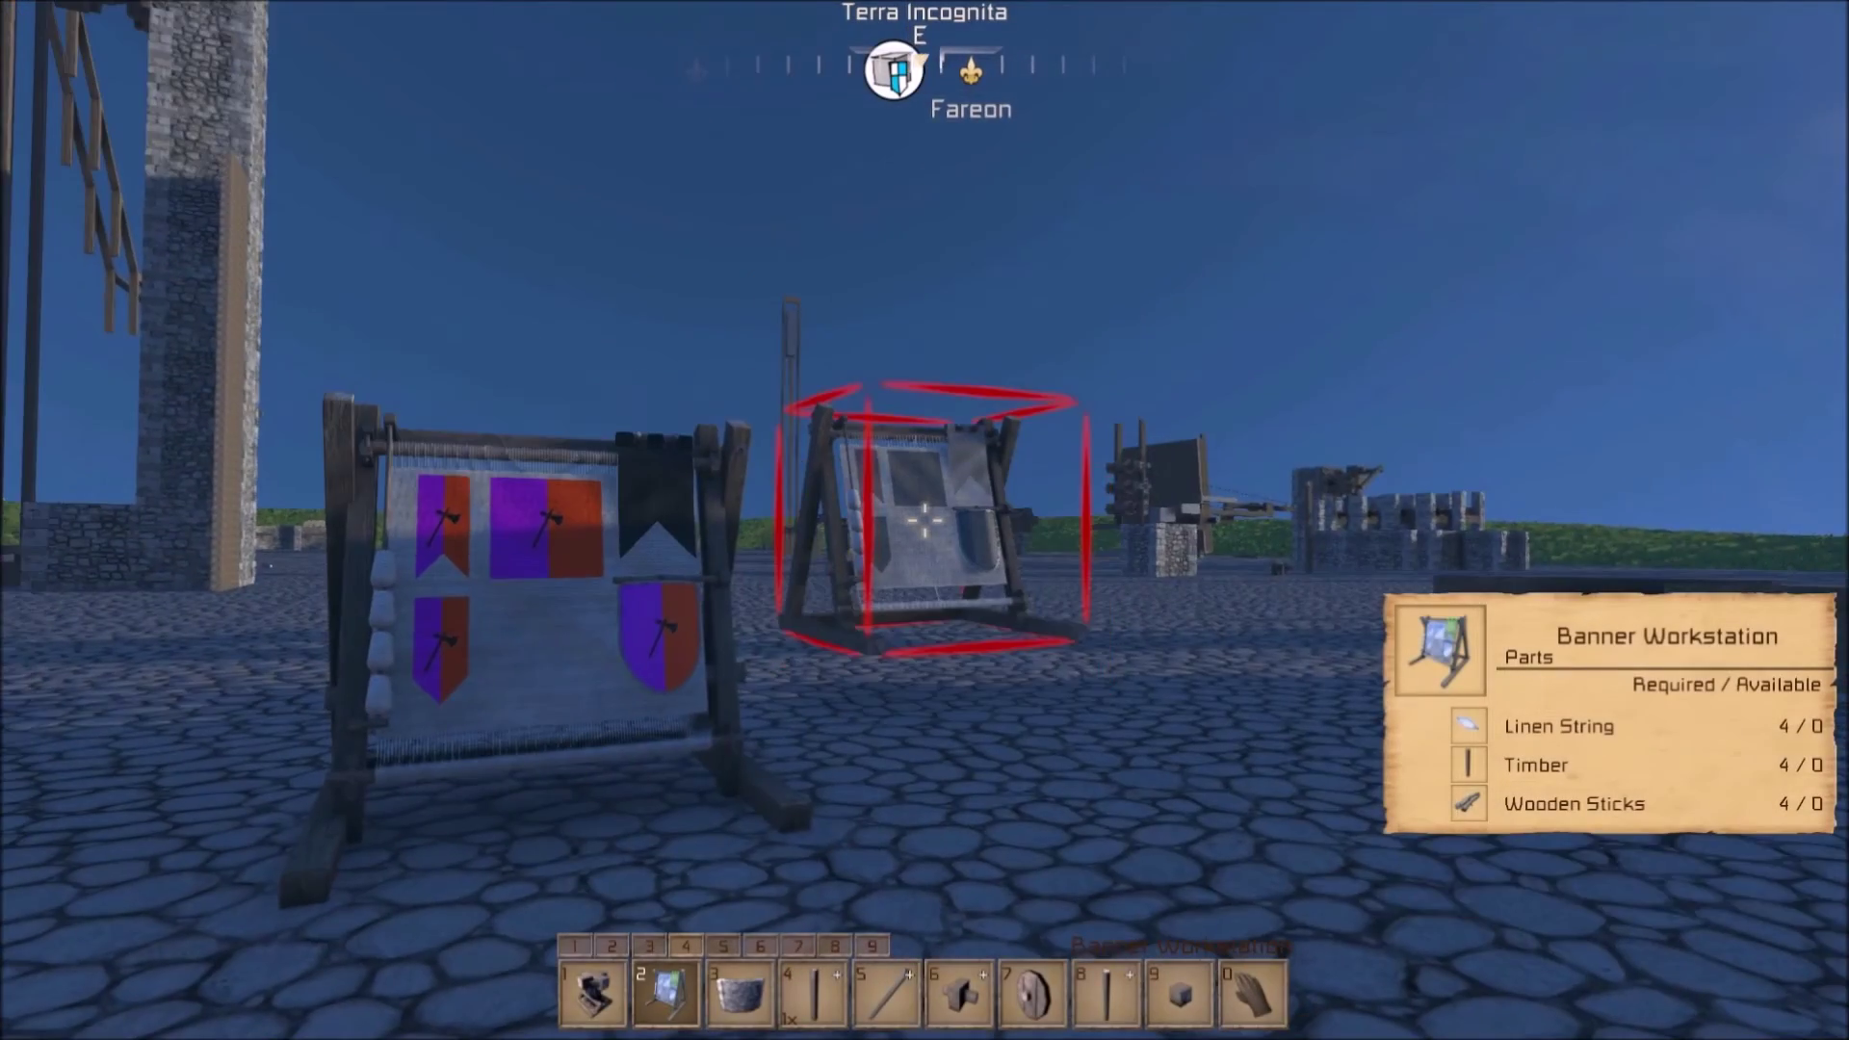
In Medieval Engineers, walk up to the Banner Workstation and open it to change the banners.
key(w)
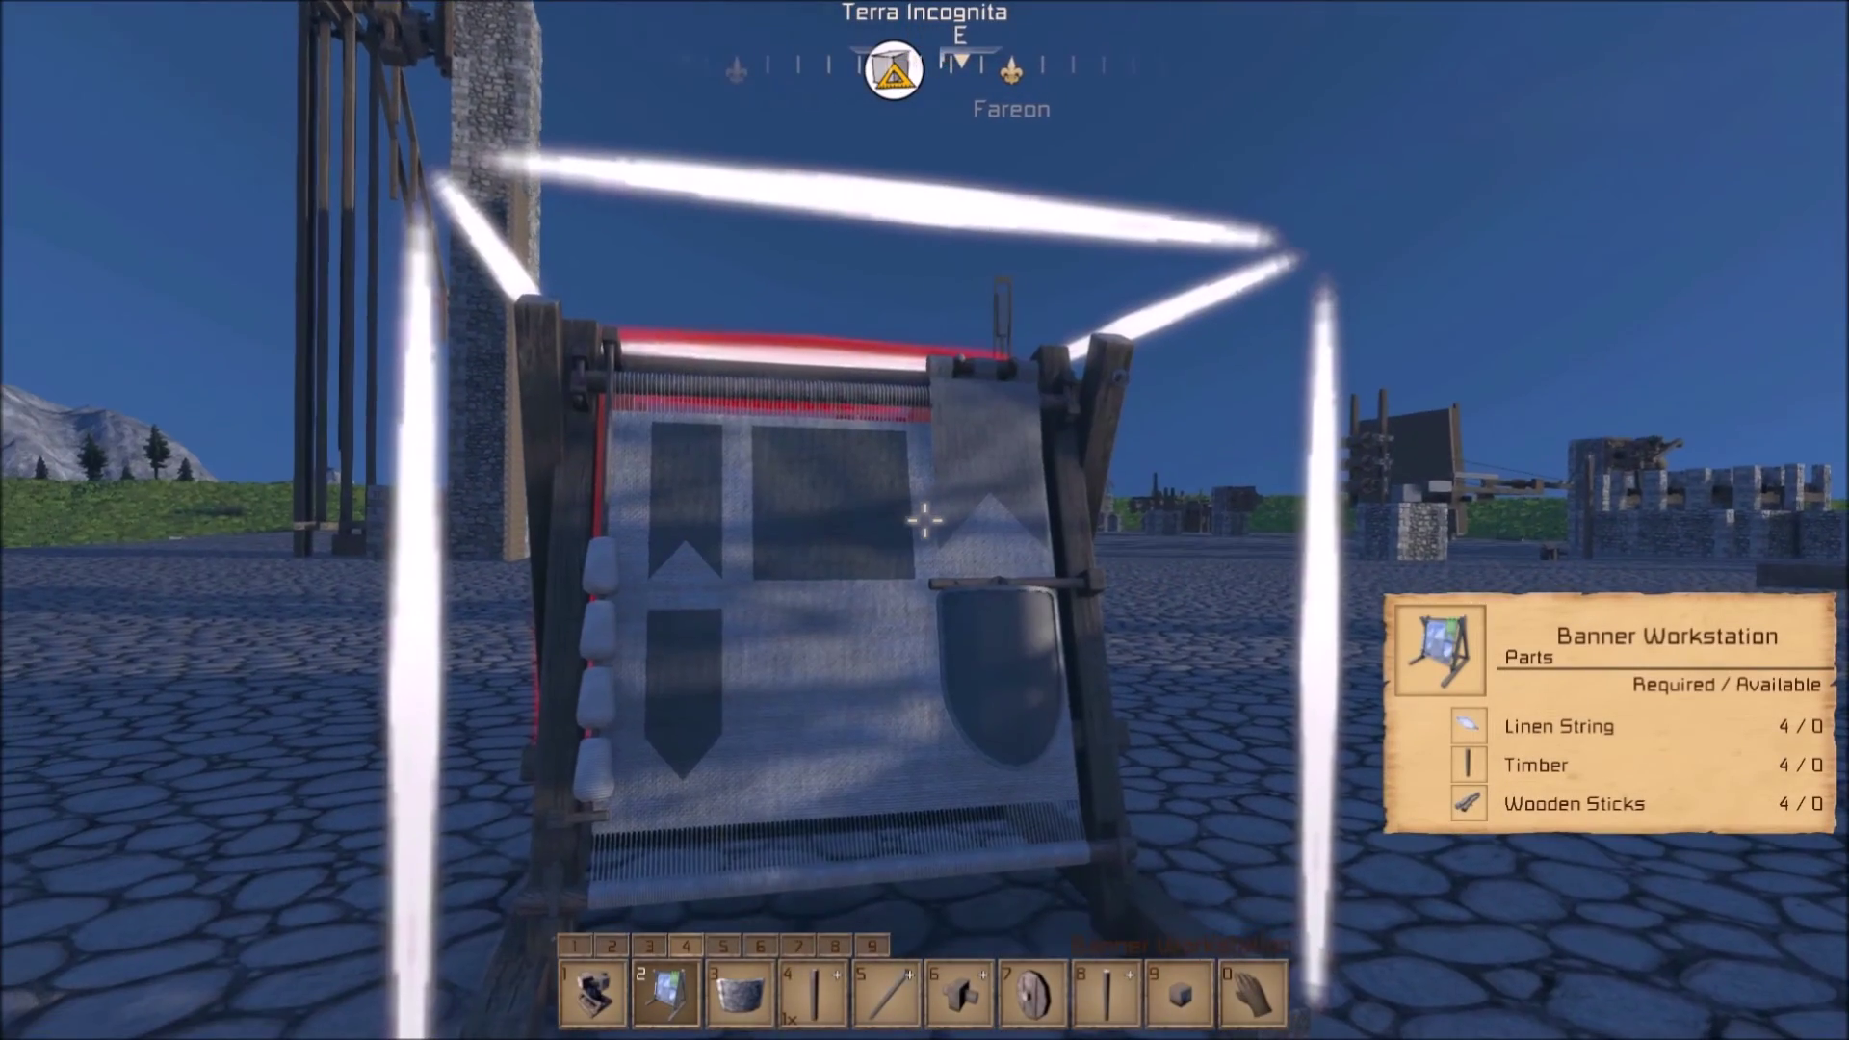
key(w)
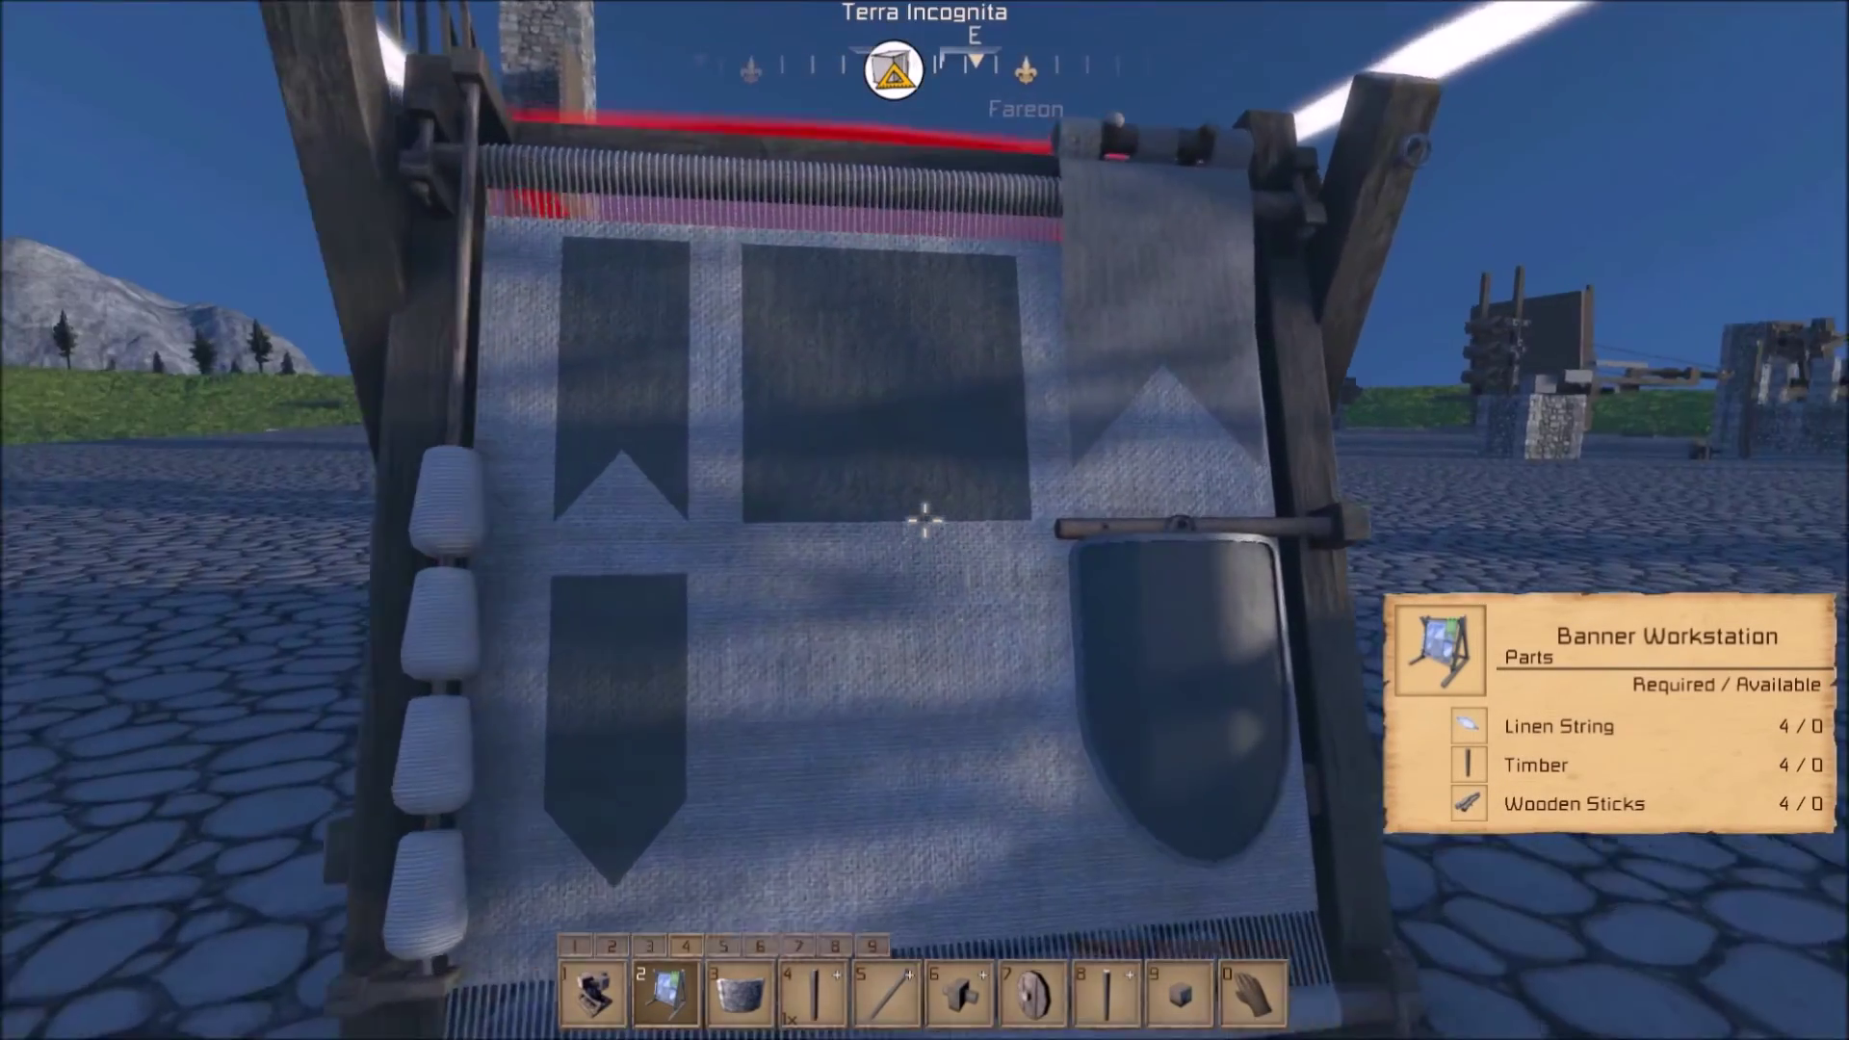
key(w)
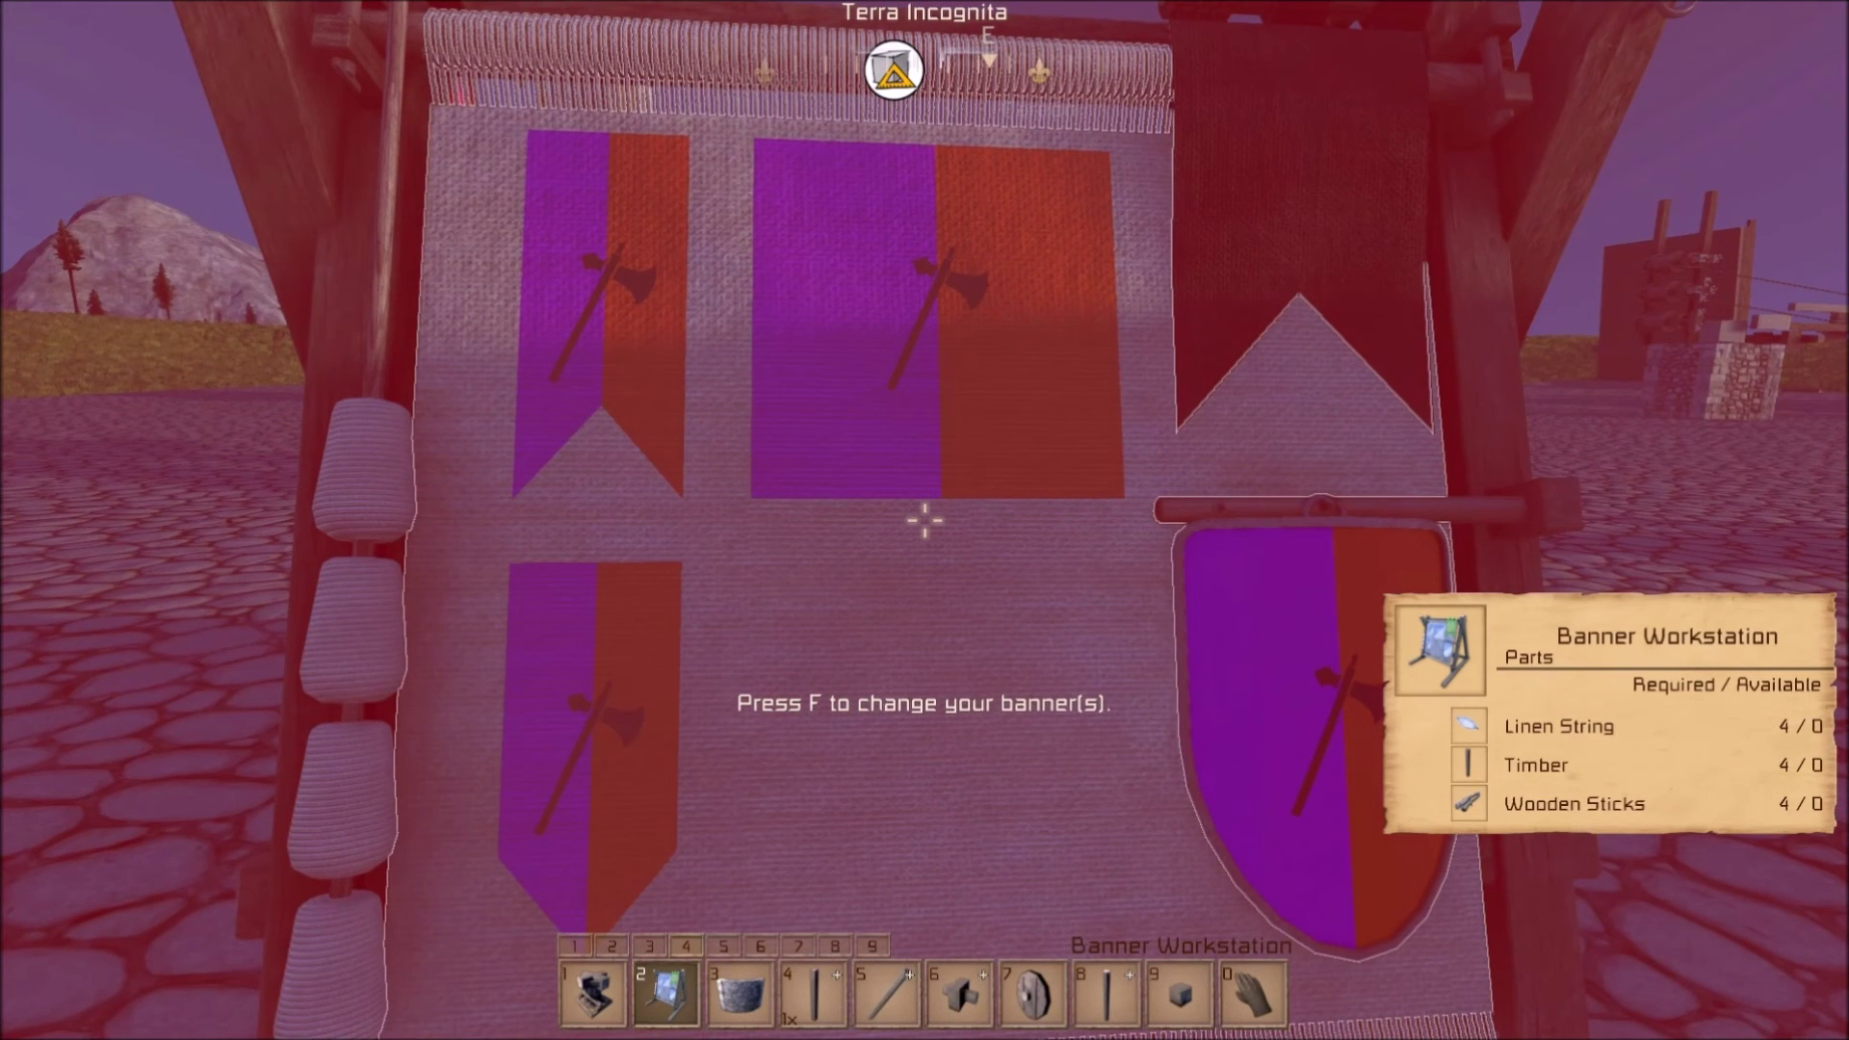
key(f)
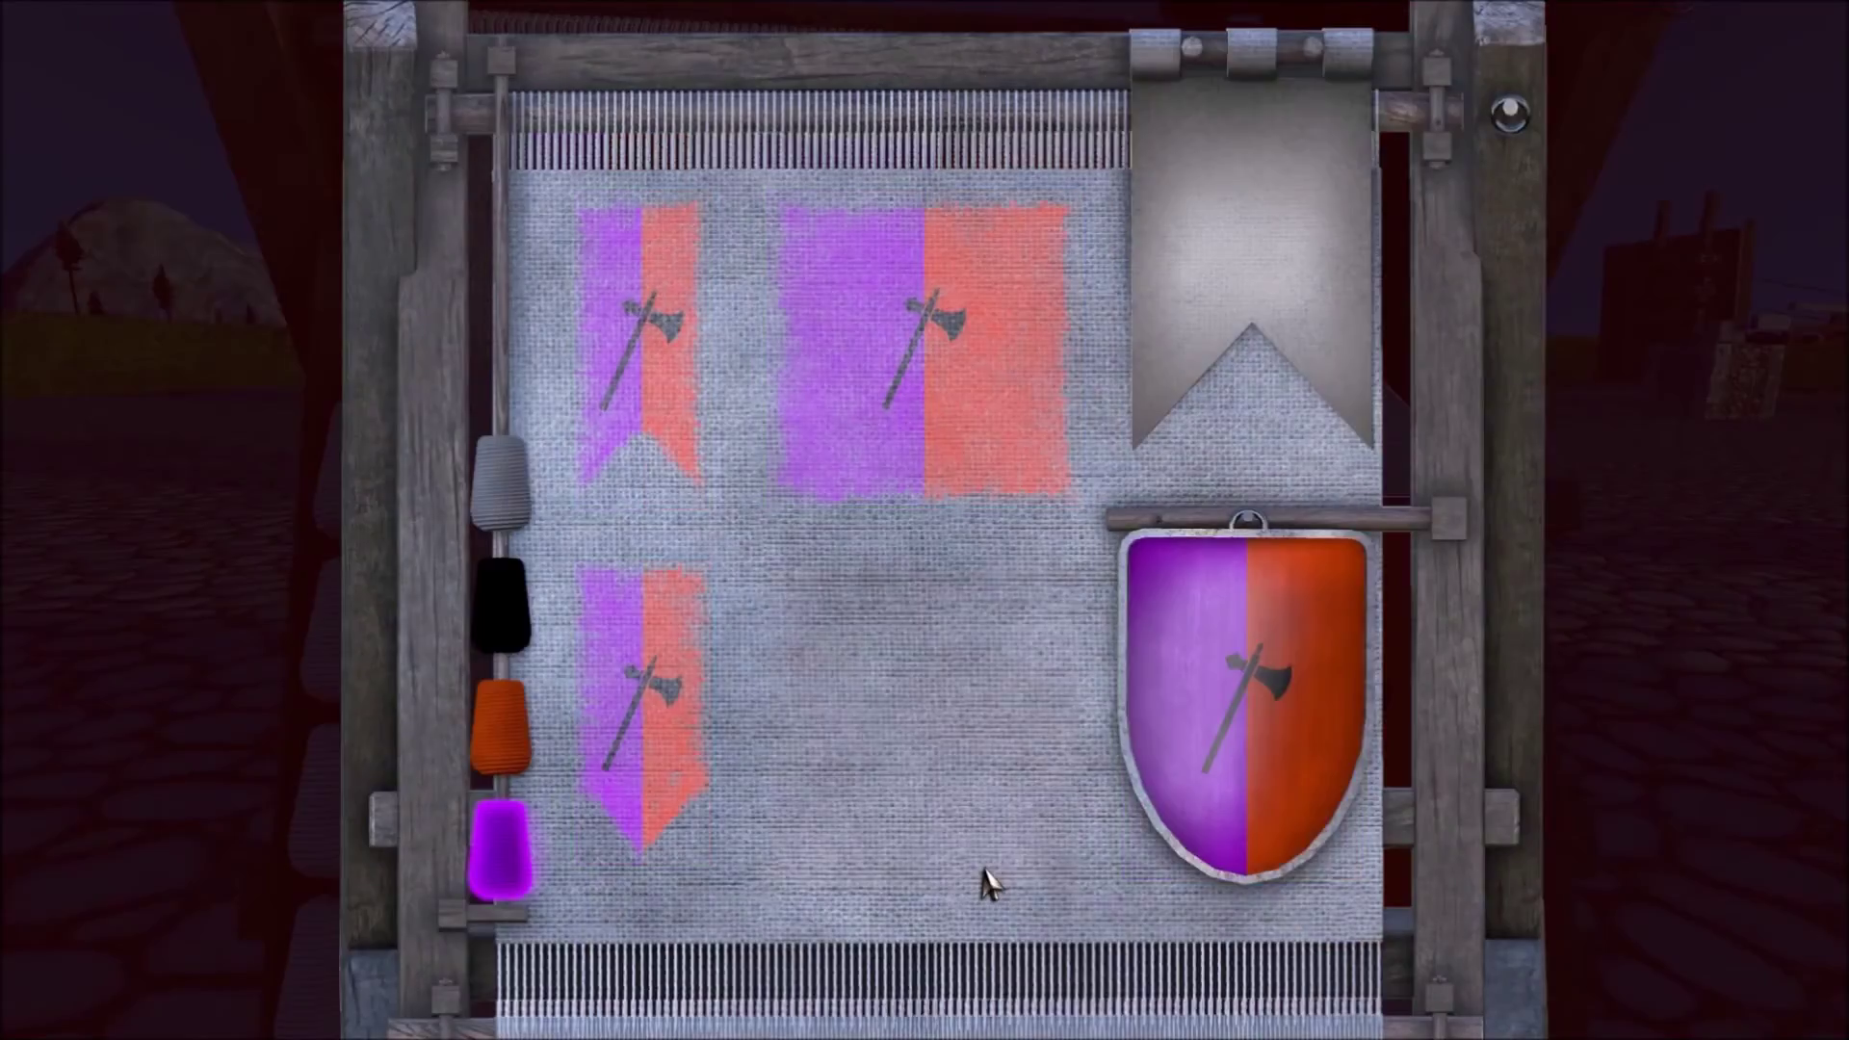
Apply the custom lettered tool emblem from the second page of symbols to pattern layer 2, and open that layer's colour settings.
click(539, 503)
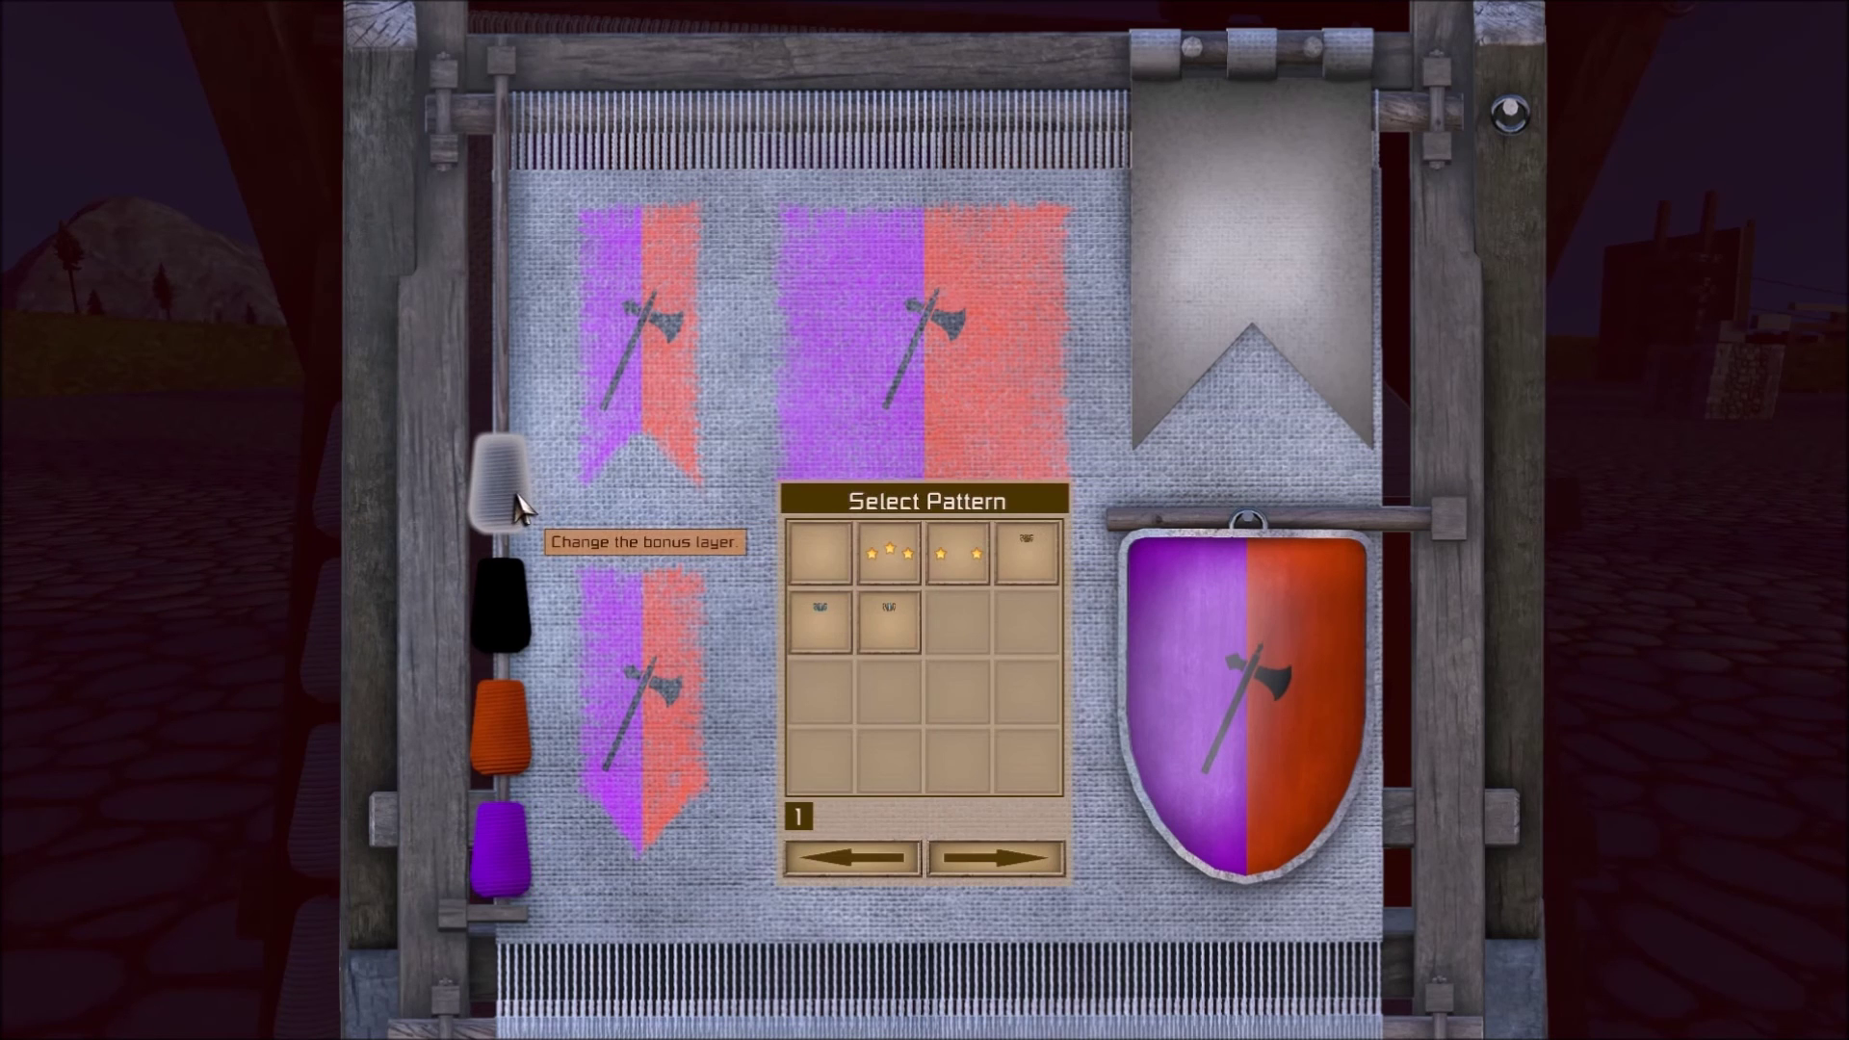
click(502, 592)
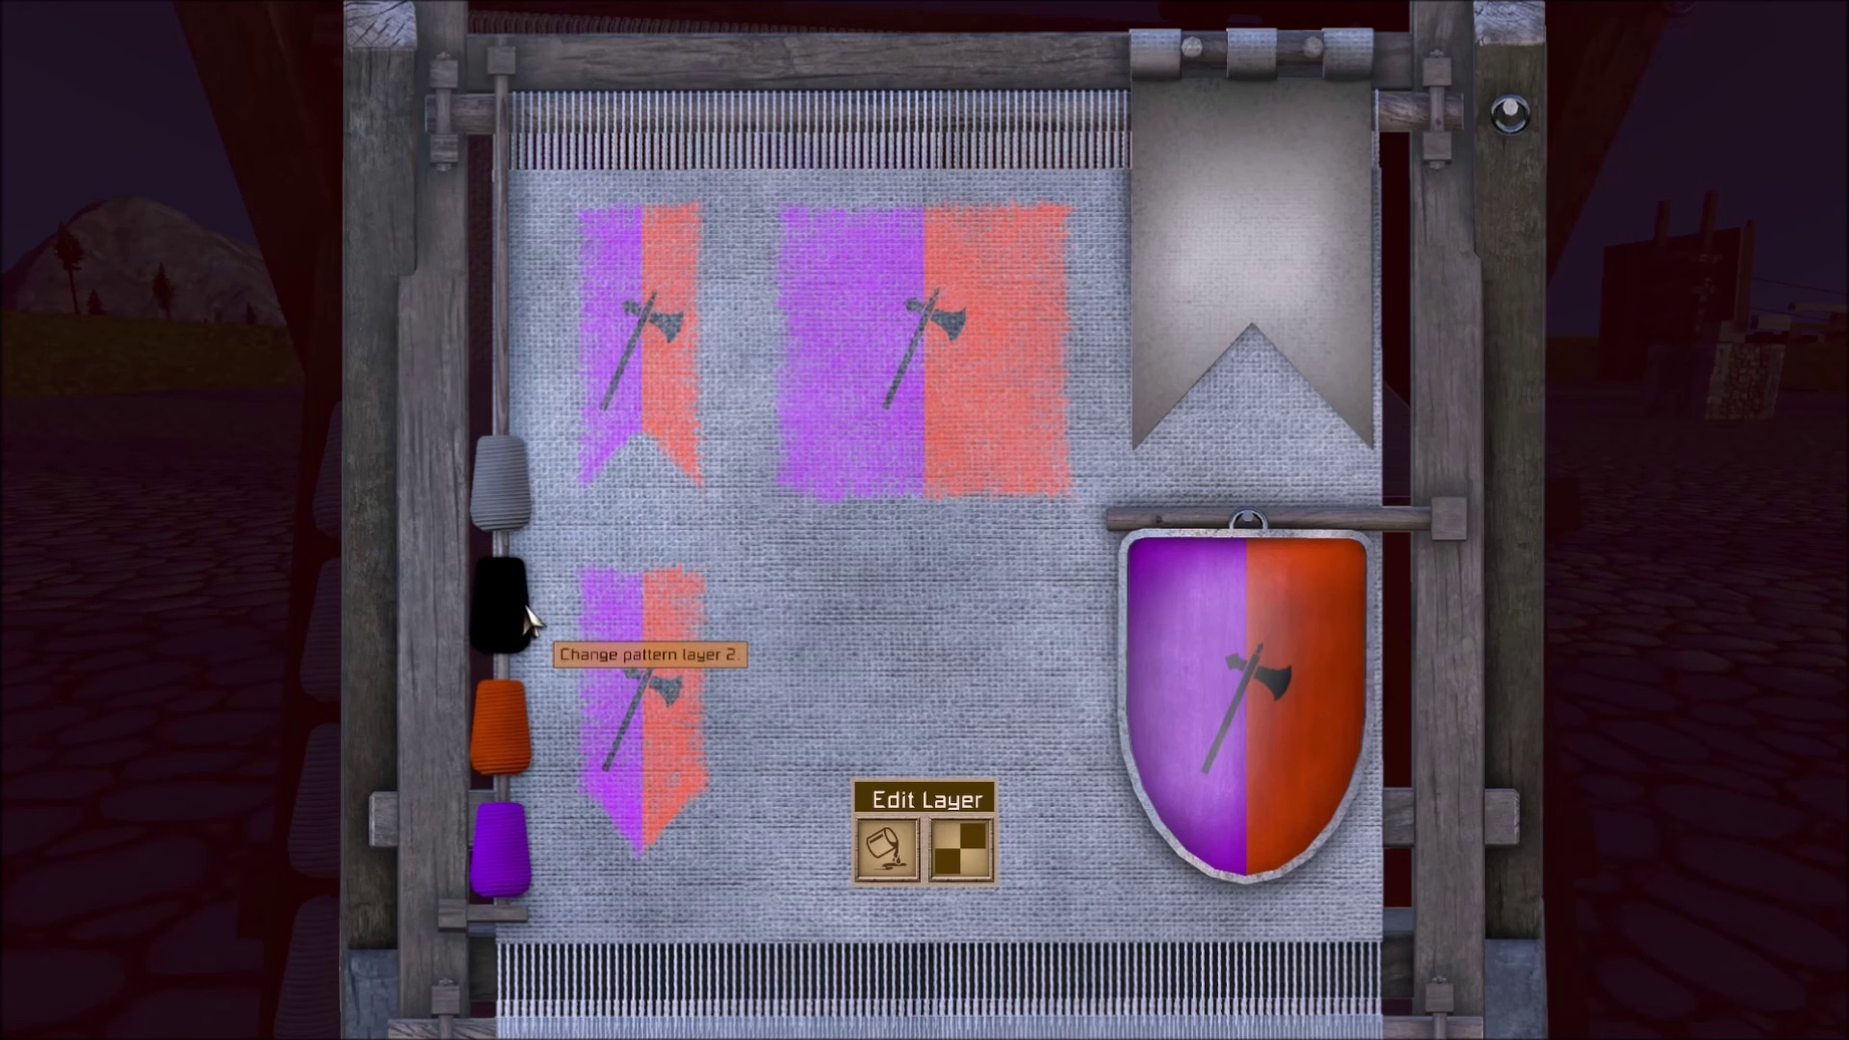
click(957, 855)
click(833, 729)
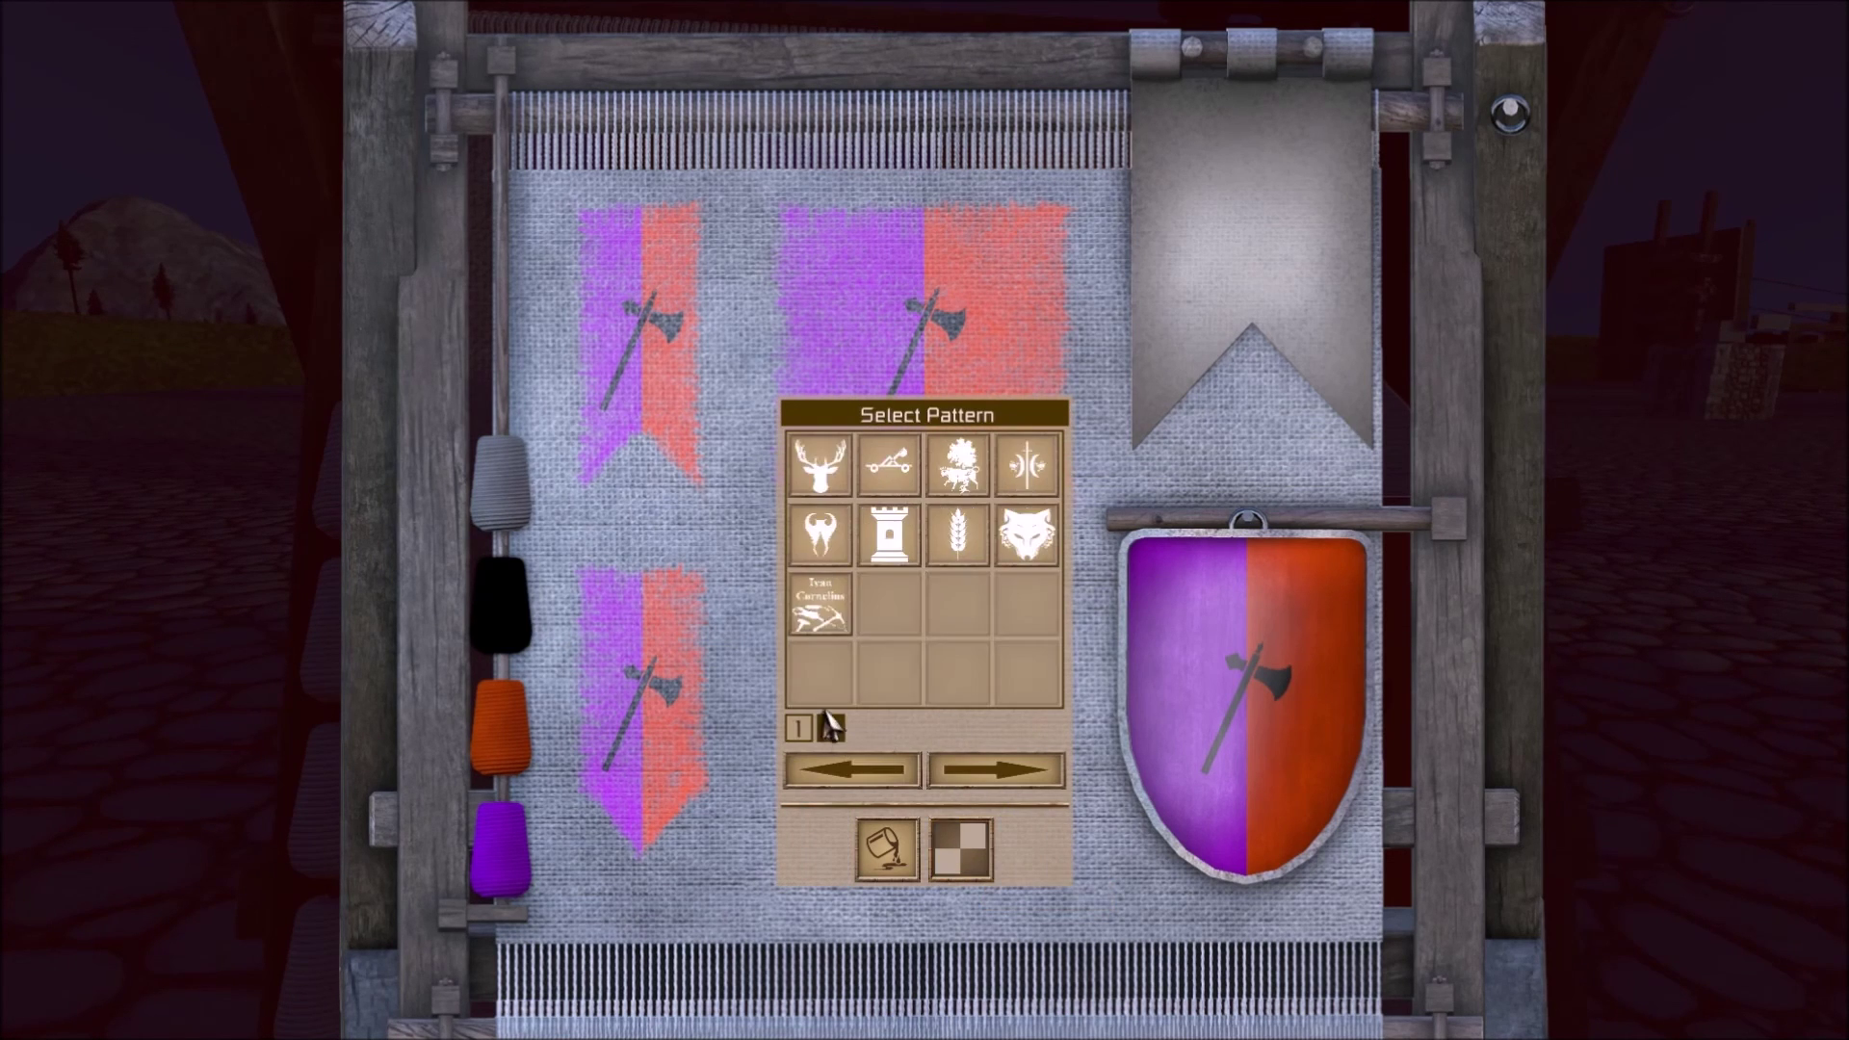
click(815, 607)
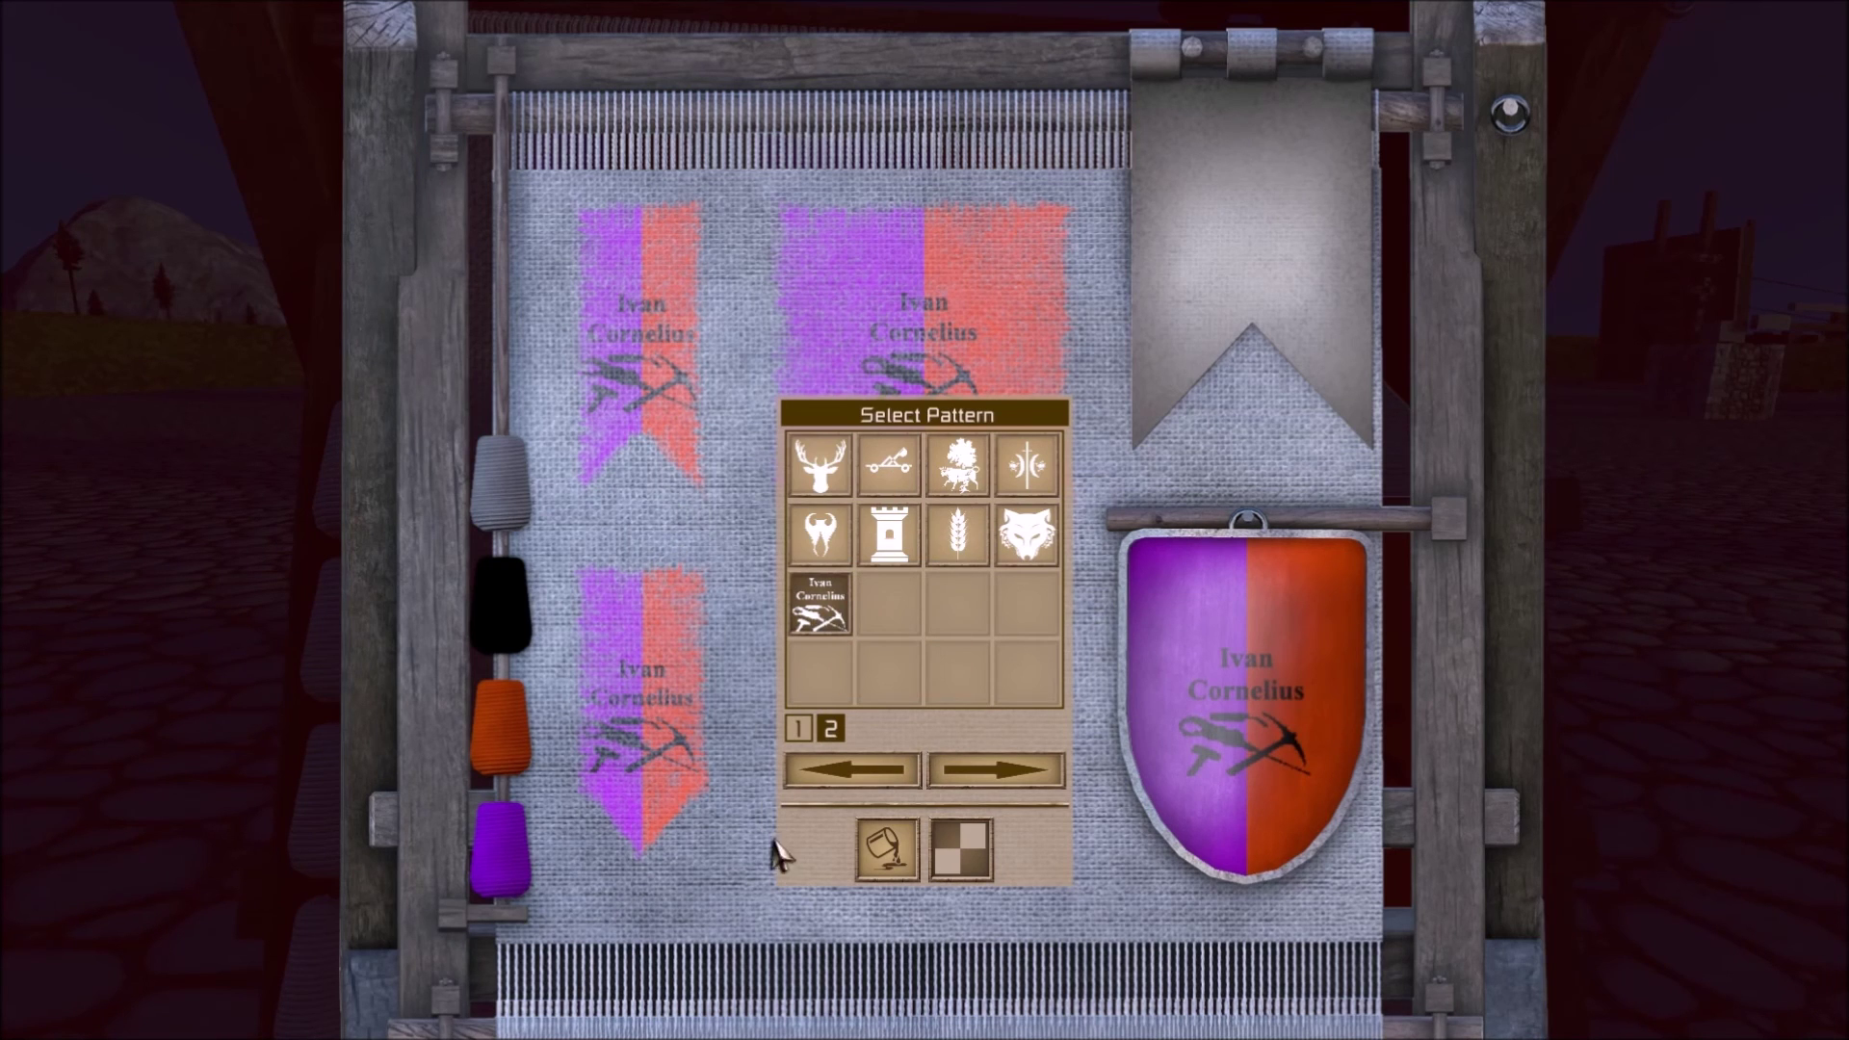
click(884, 852)
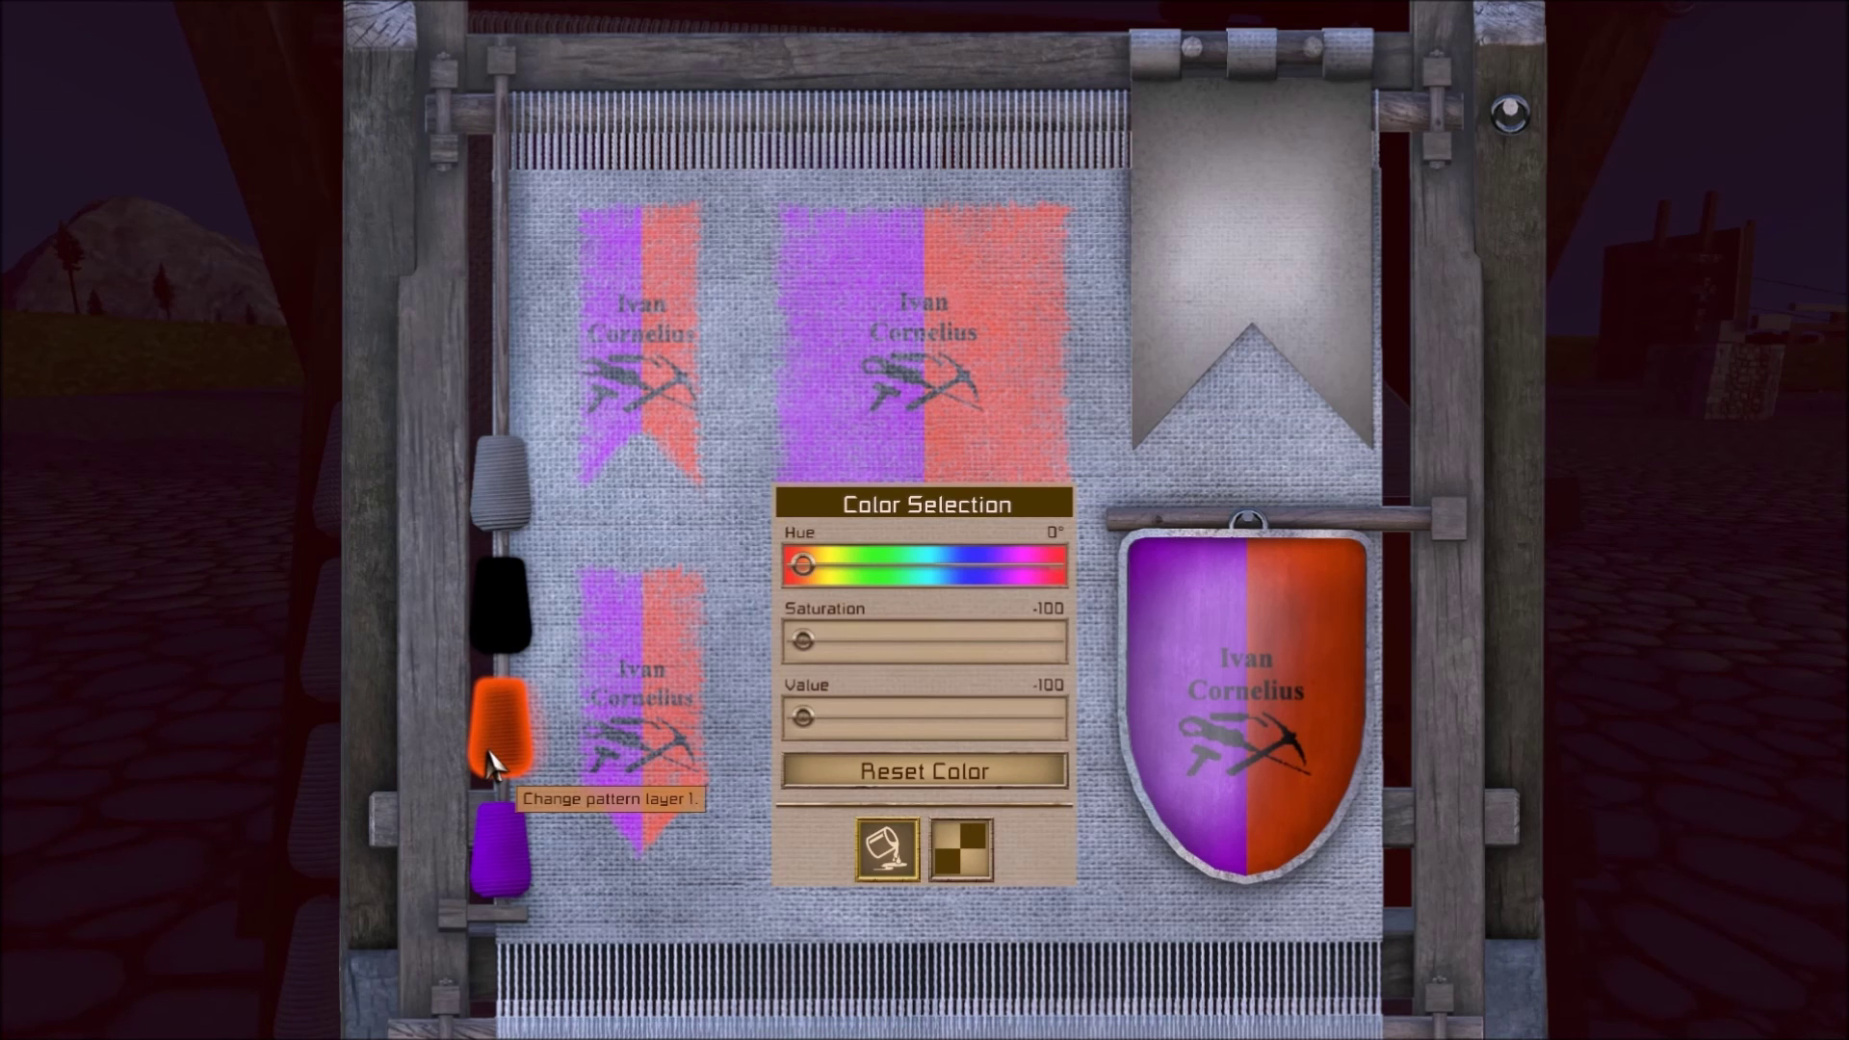
Try the large checkered pattern and the empty pattern on pattern layer 1, and return it to Vertical Split.
click(489, 761)
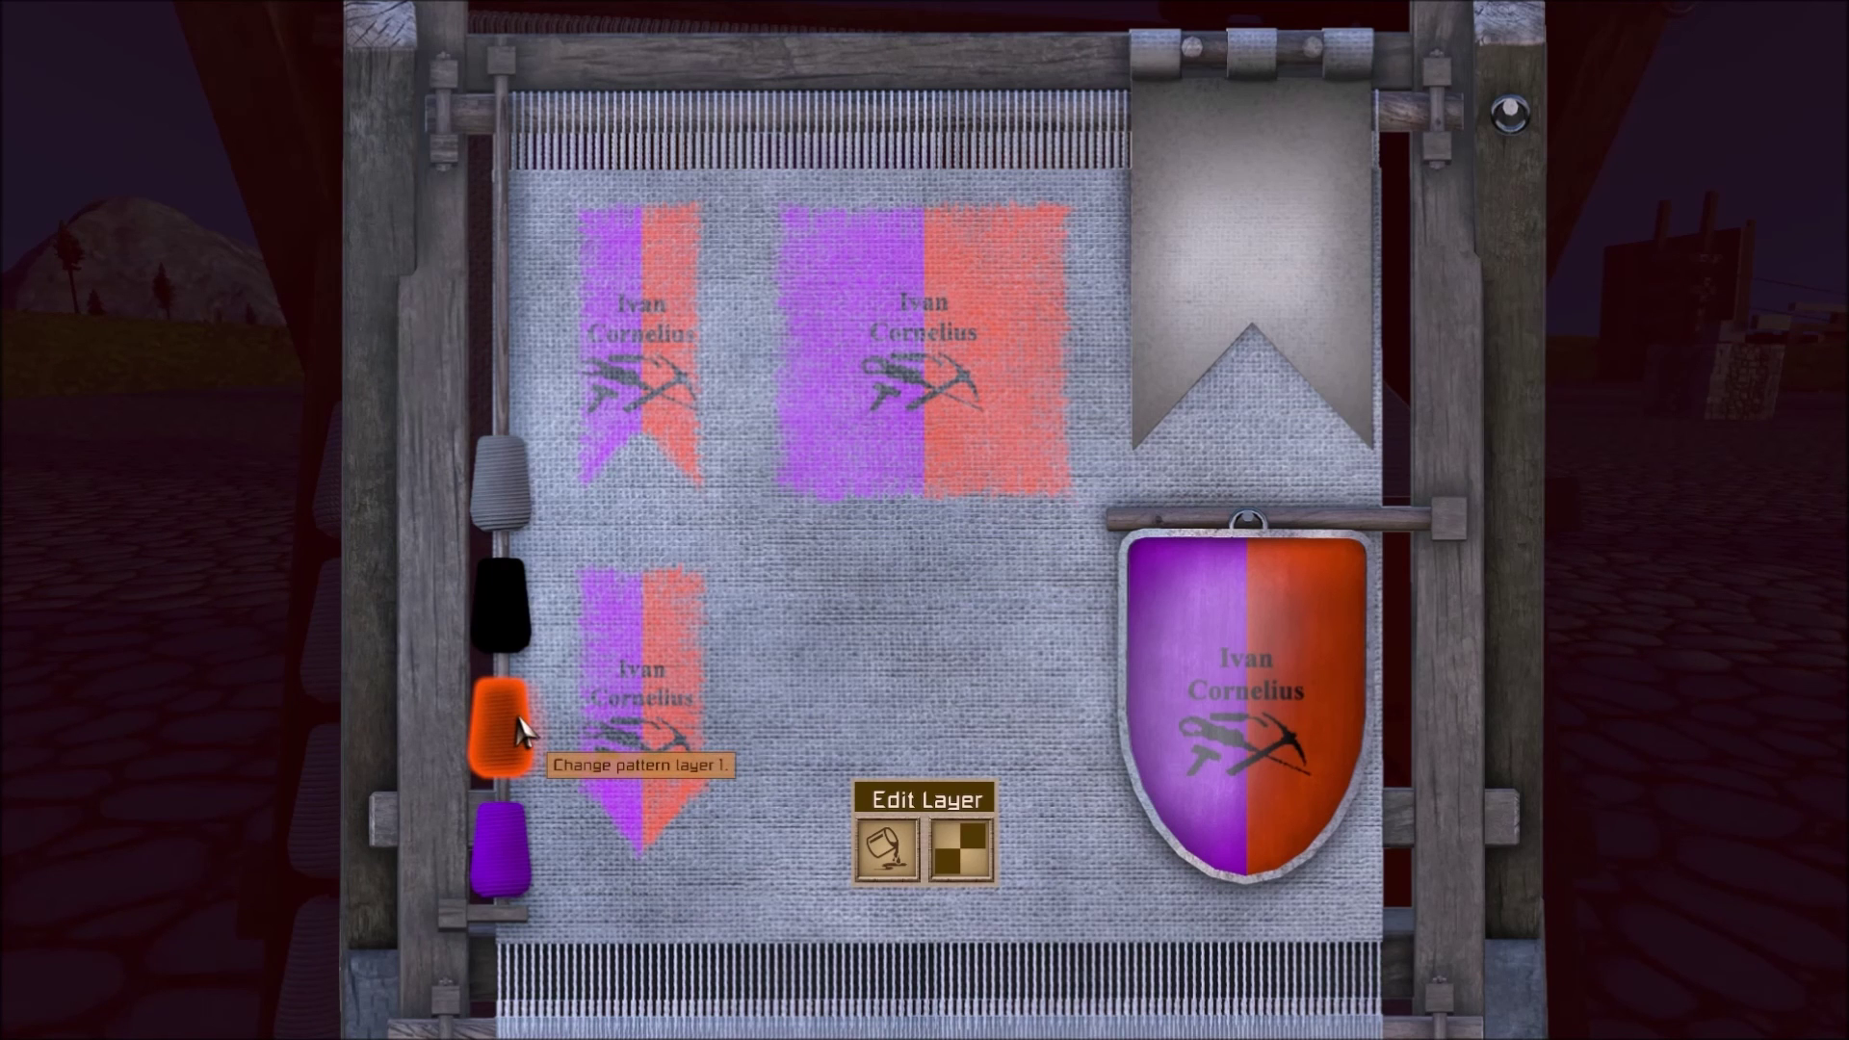
click(963, 858)
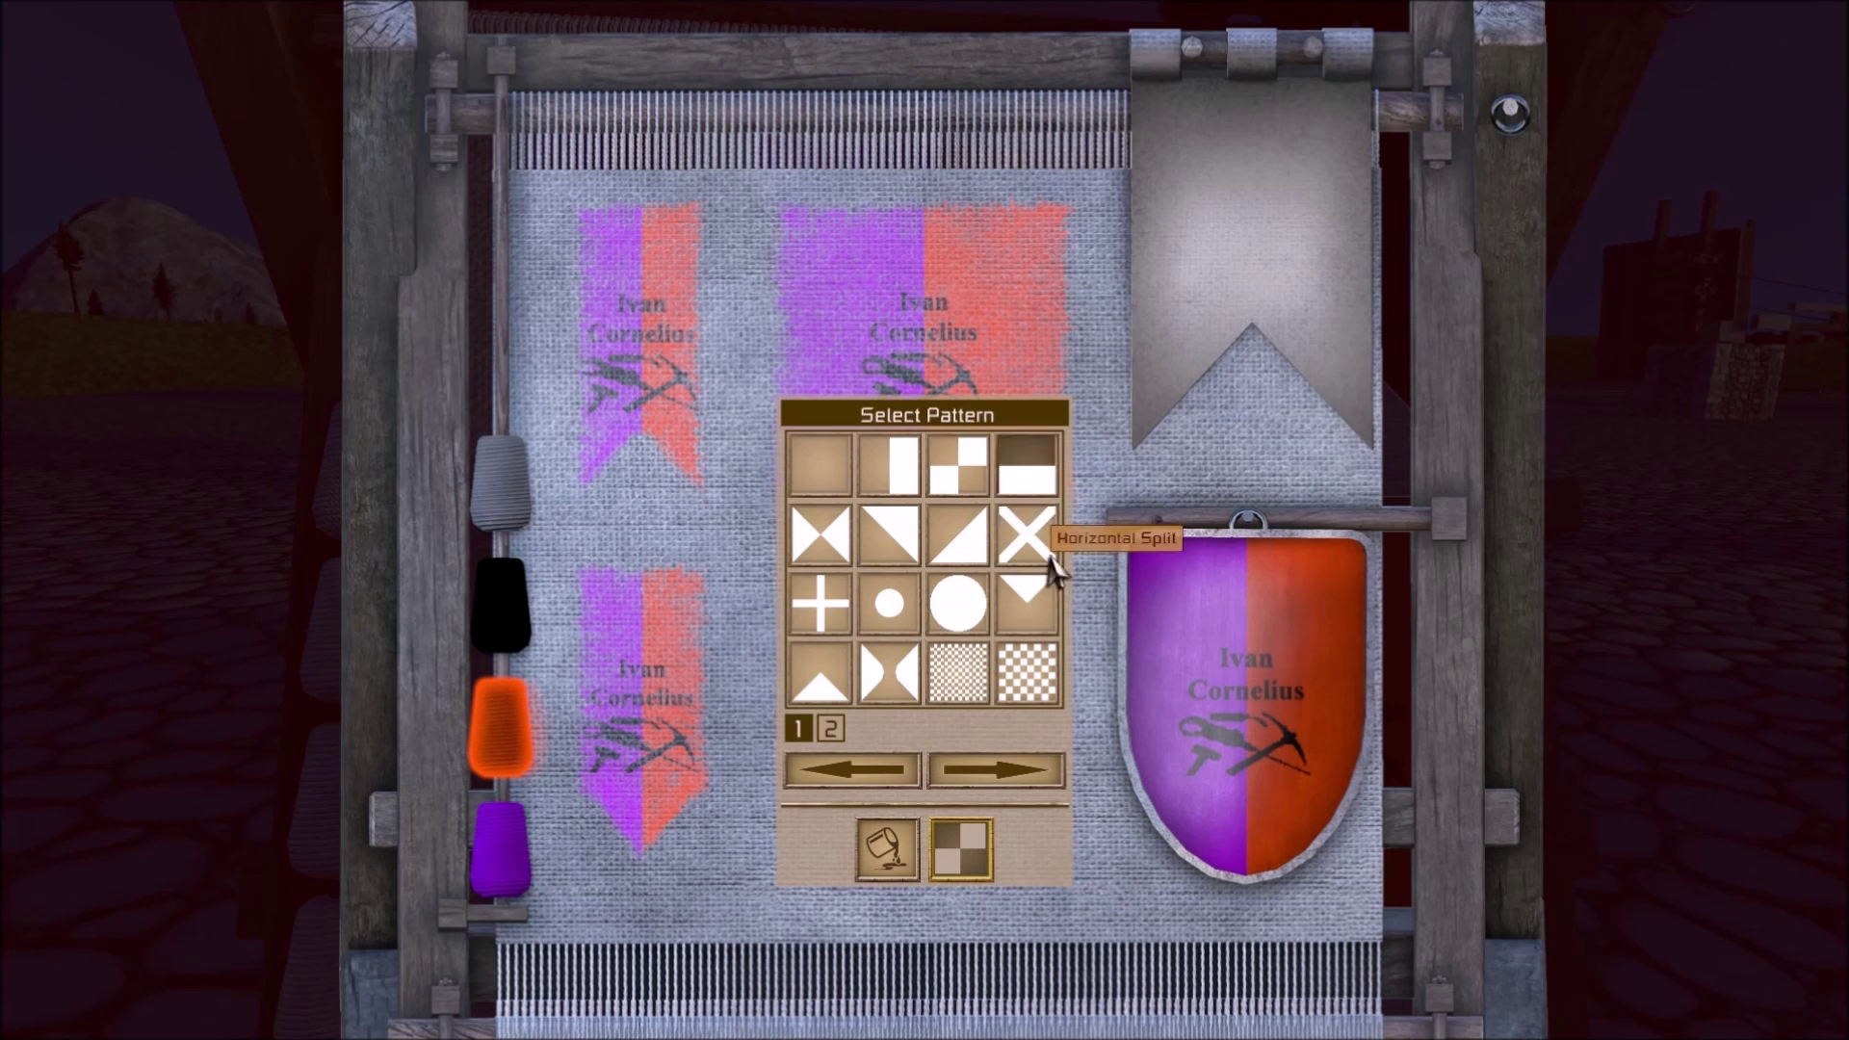
click(1029, 672)
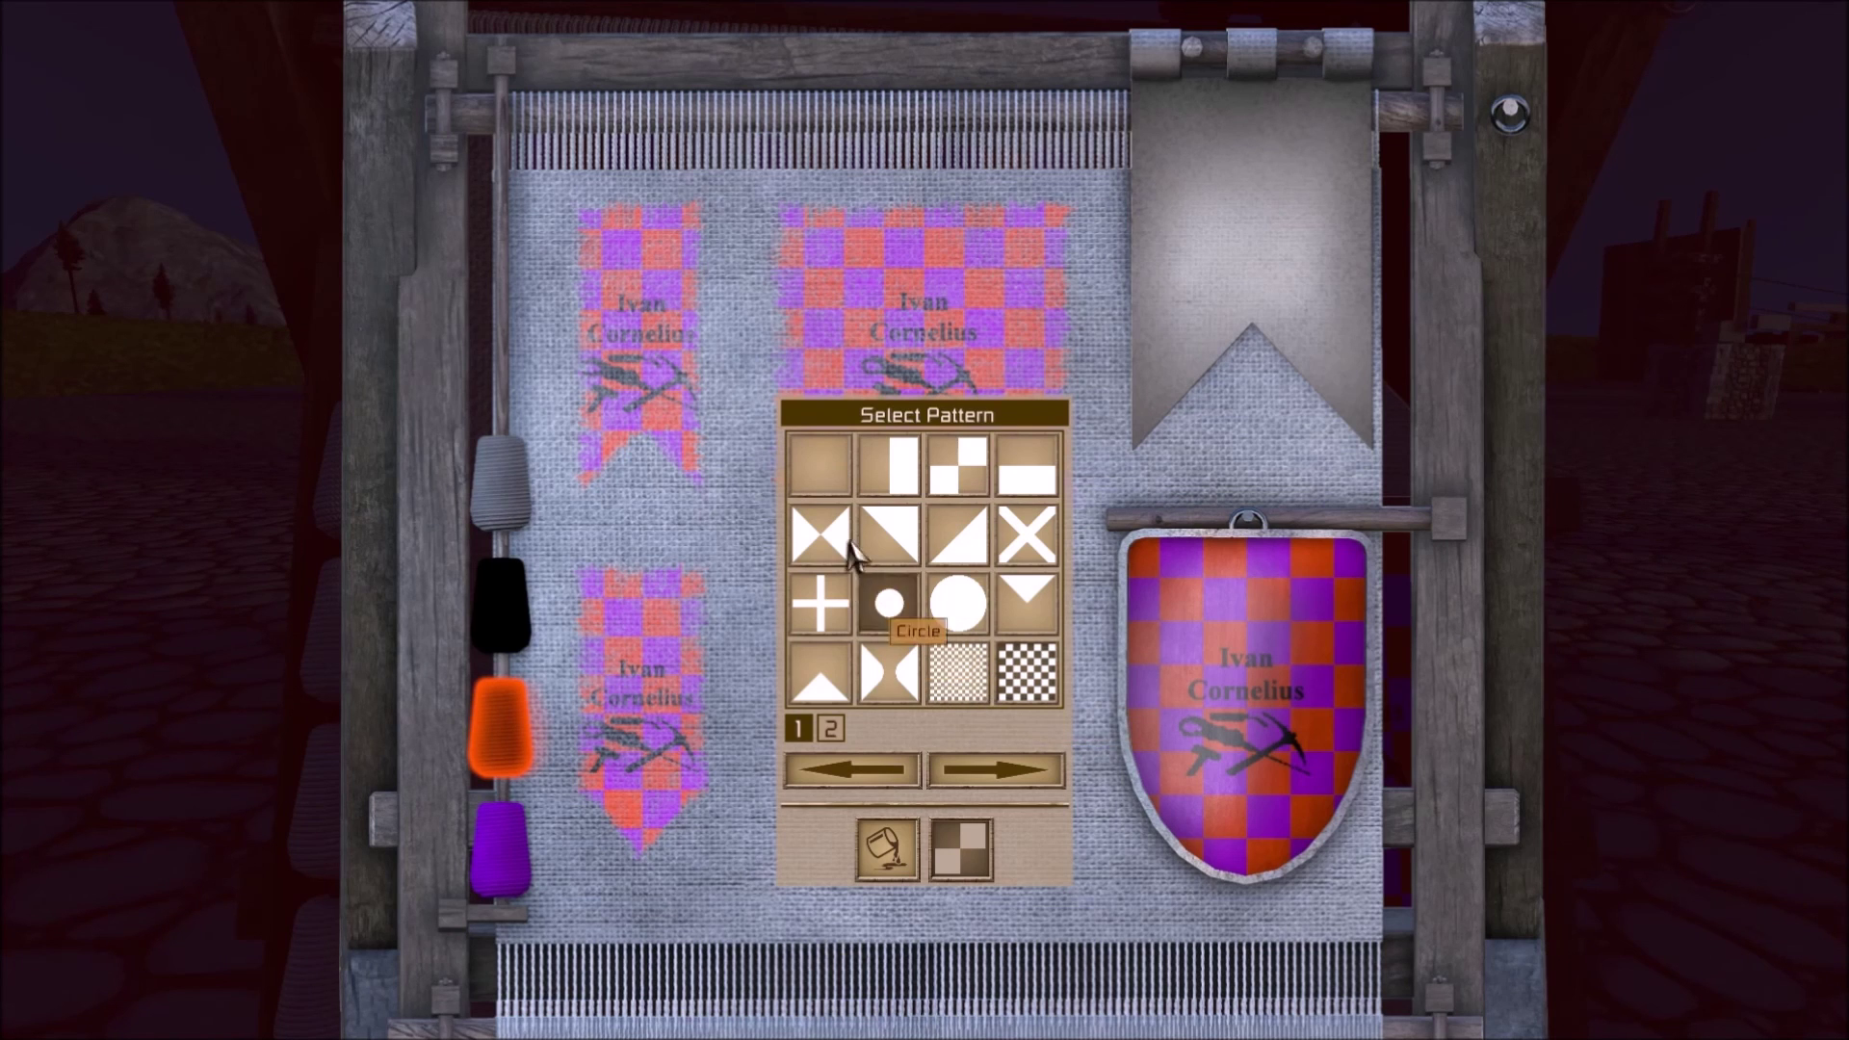
click(818, 463)
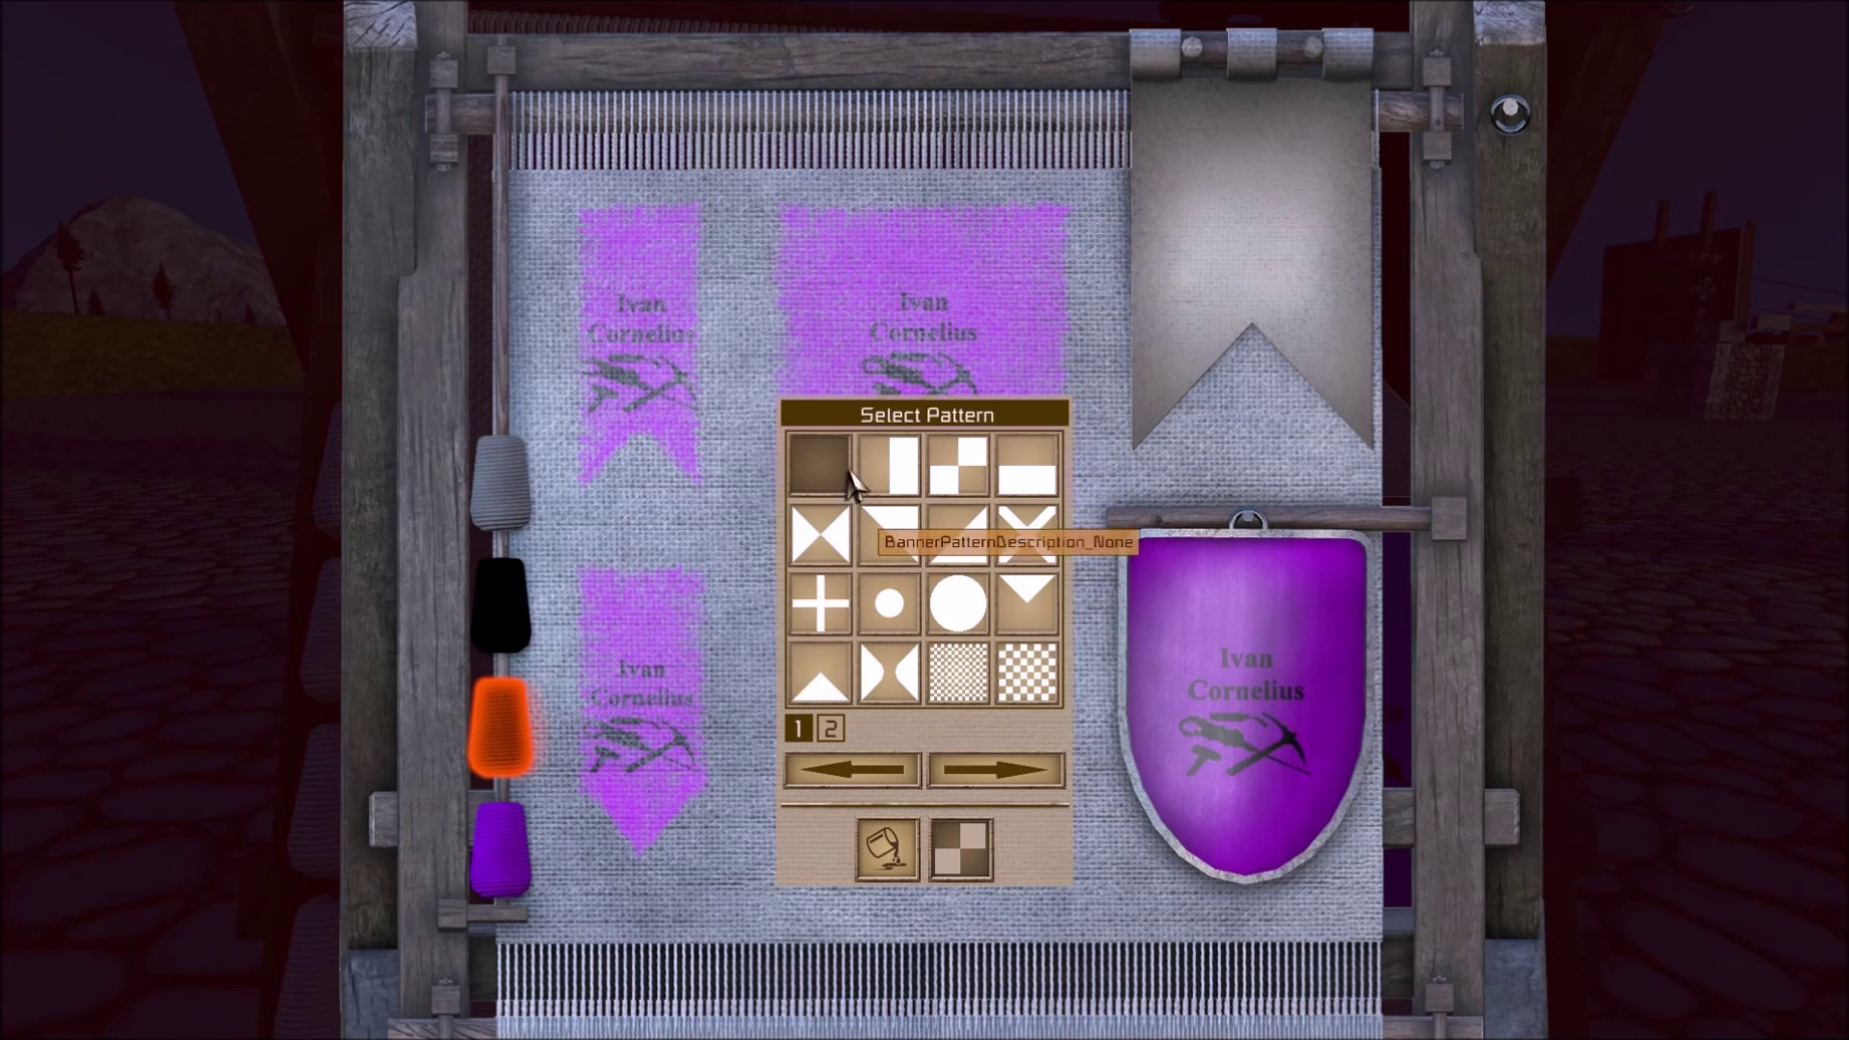
click(896, 467)
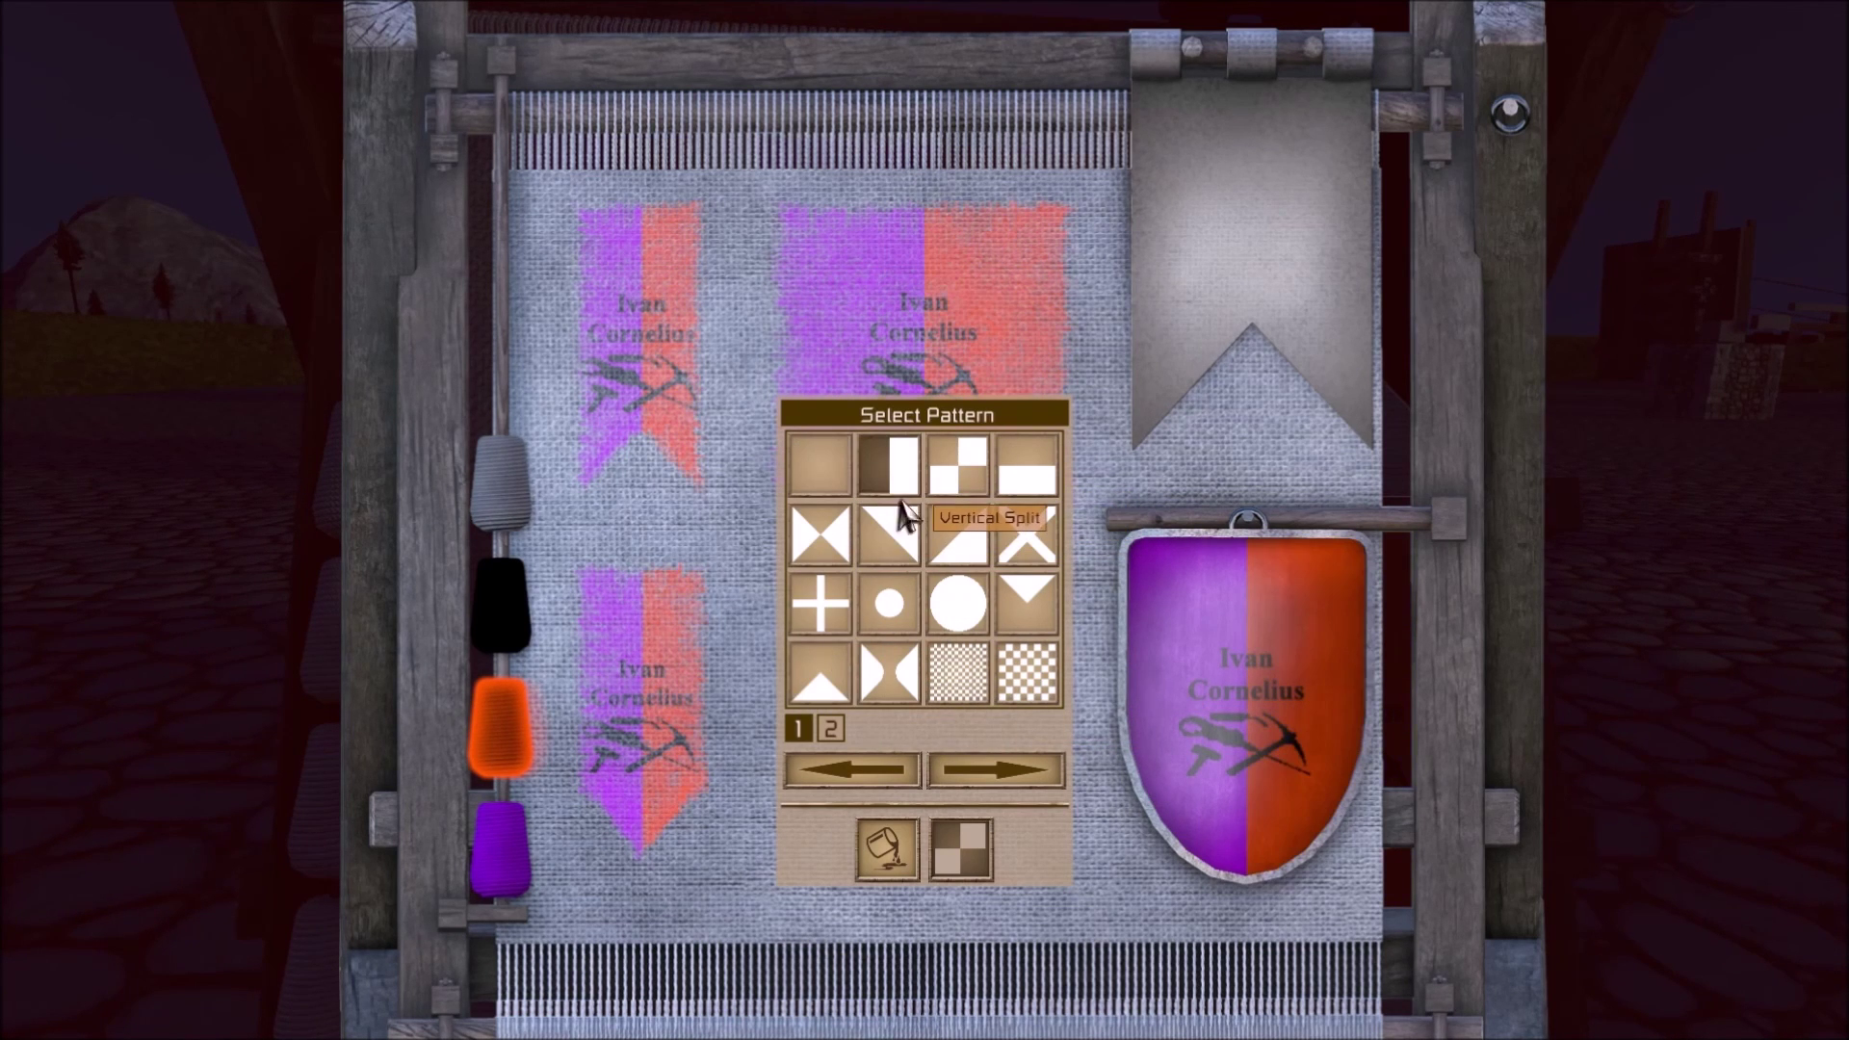
Set the hue of pattern layer 1 to 29° and of the base layer to 62°, and leave the banner editor.
click(906, 862)
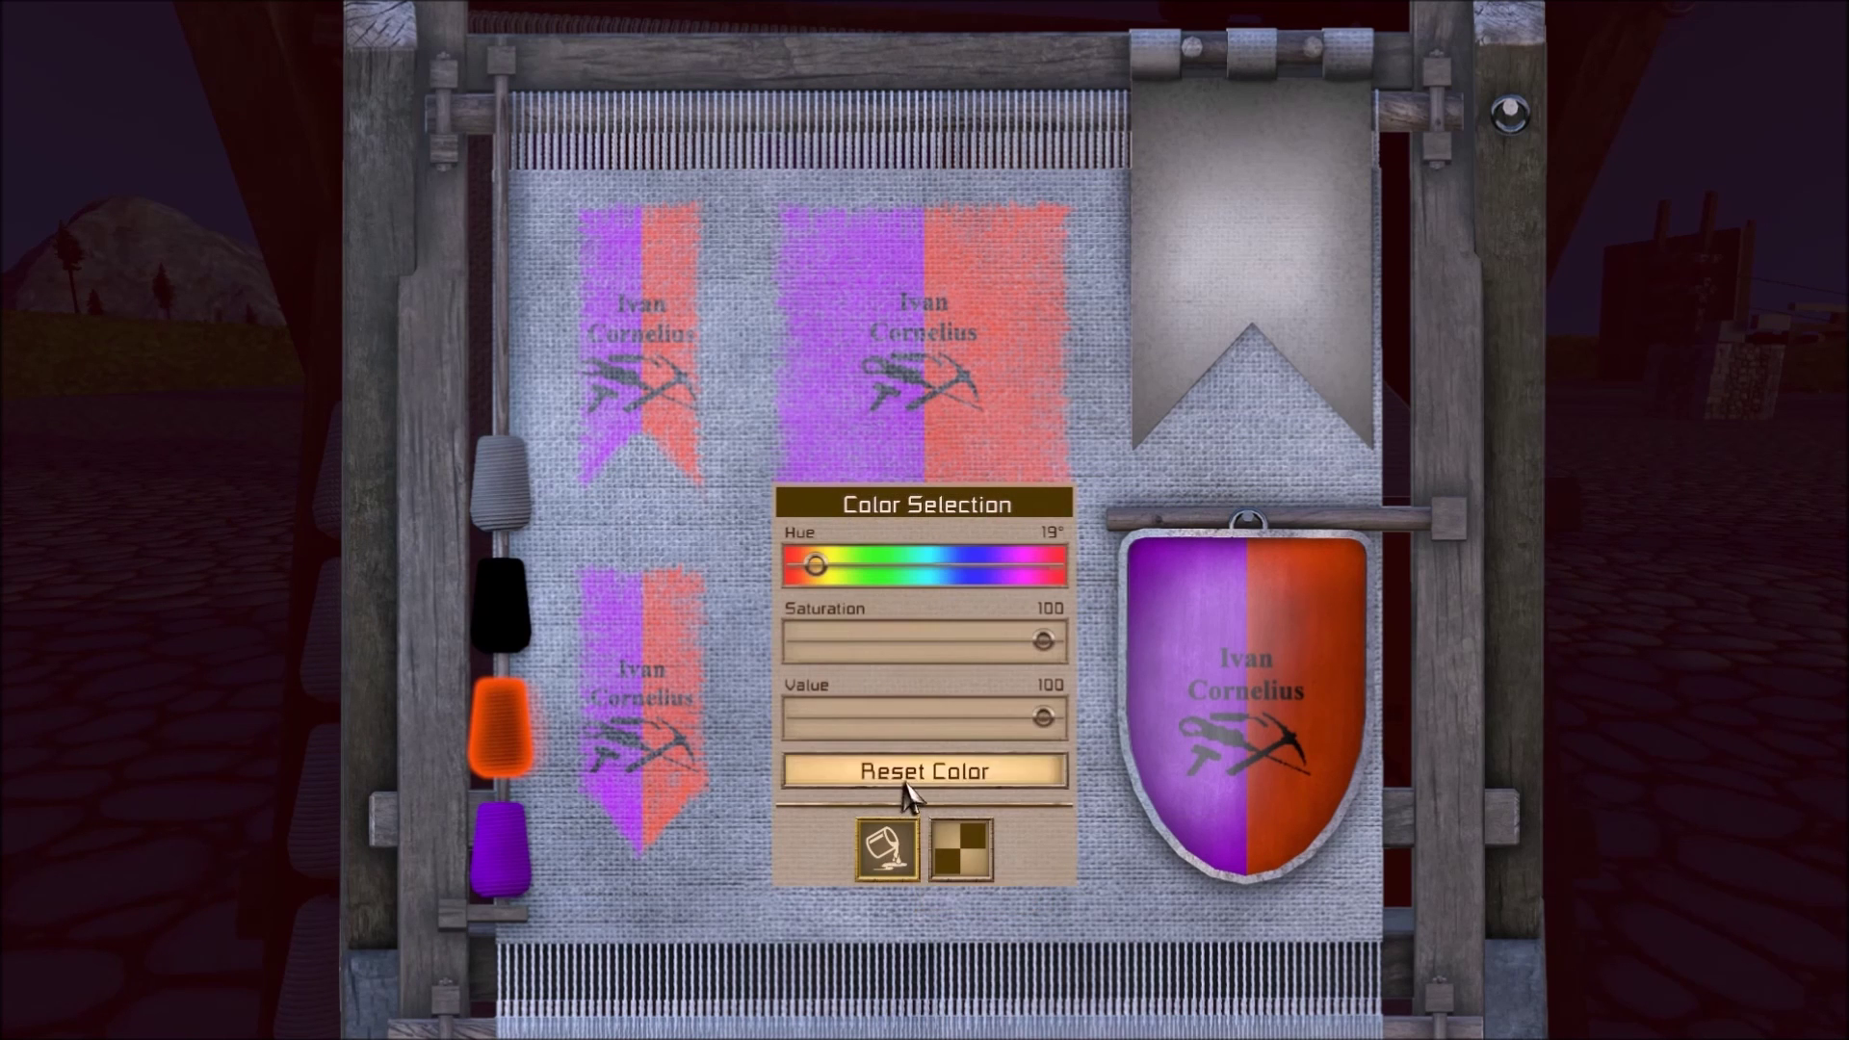
mouse_move(816, 566)
mouse_down()
mouse_move(907, 569)
mouse_move(822, 568)
mouse_up()
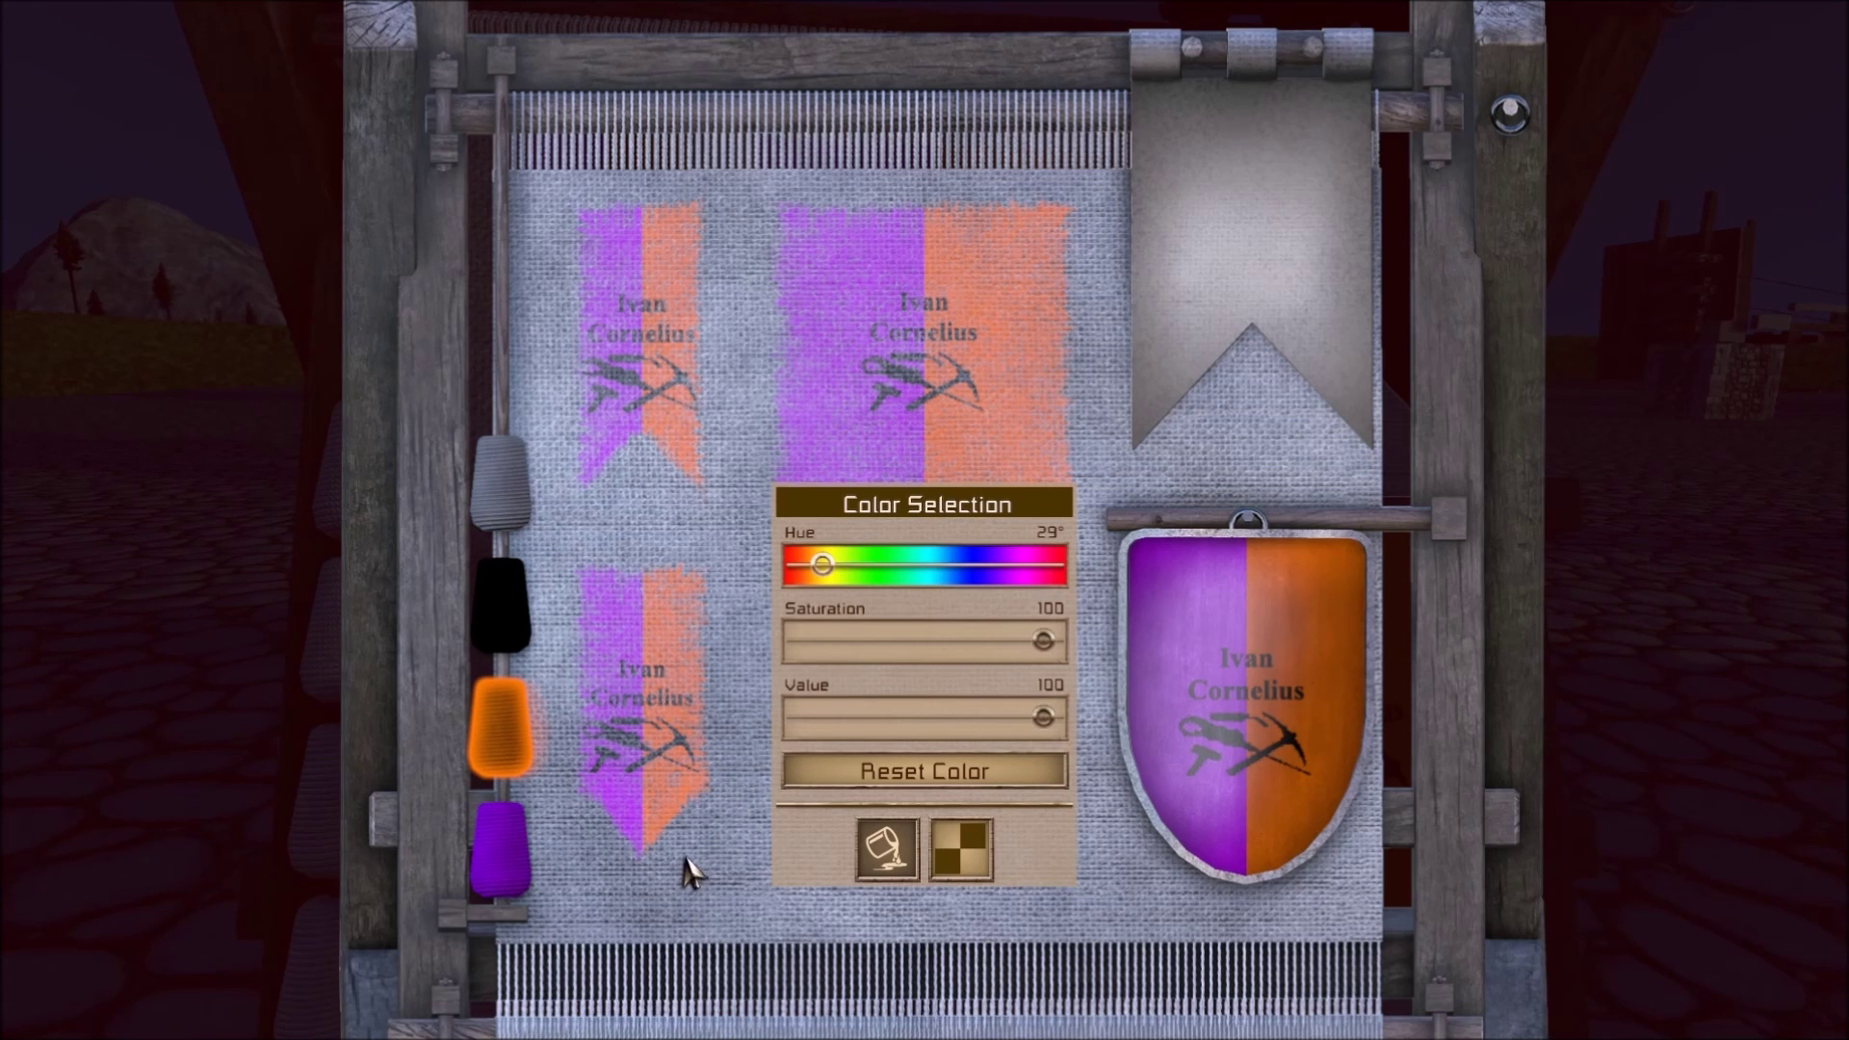
click(528, 852)
drag(1002, 653, 818, 662)
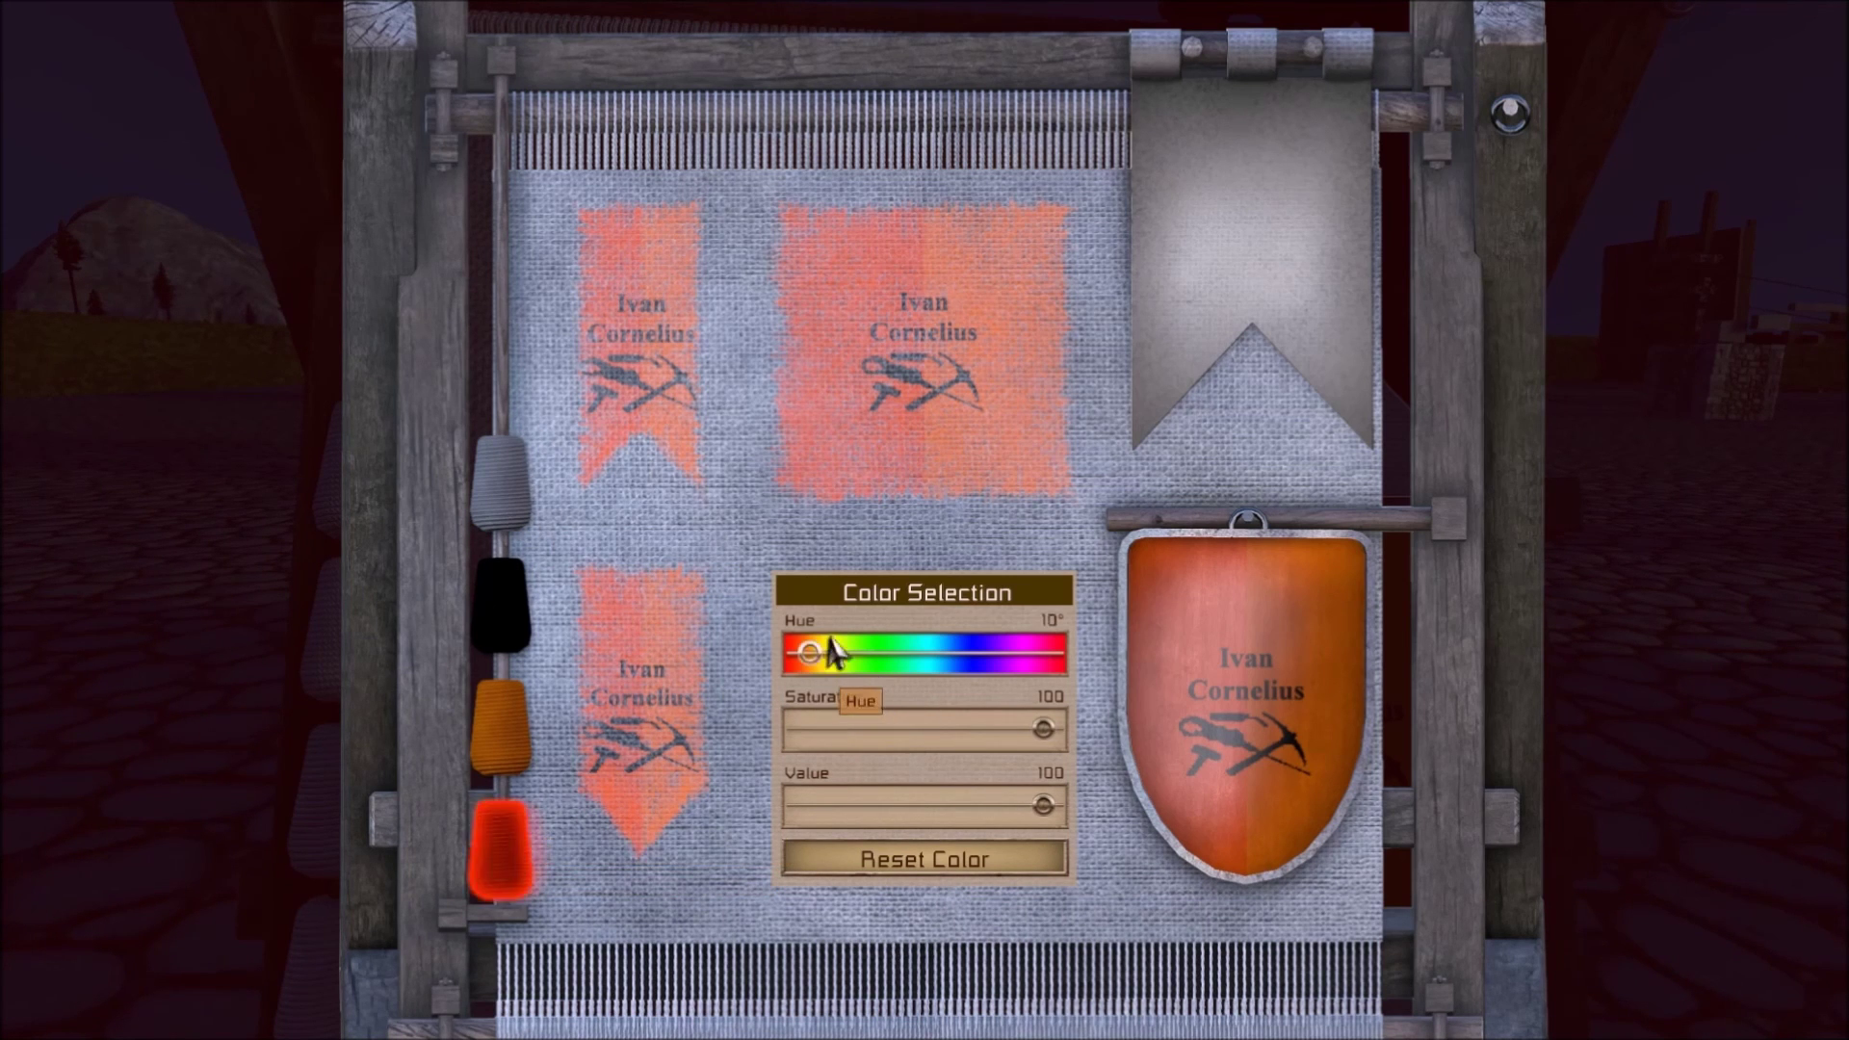
drag(838, 641, 845, 635)
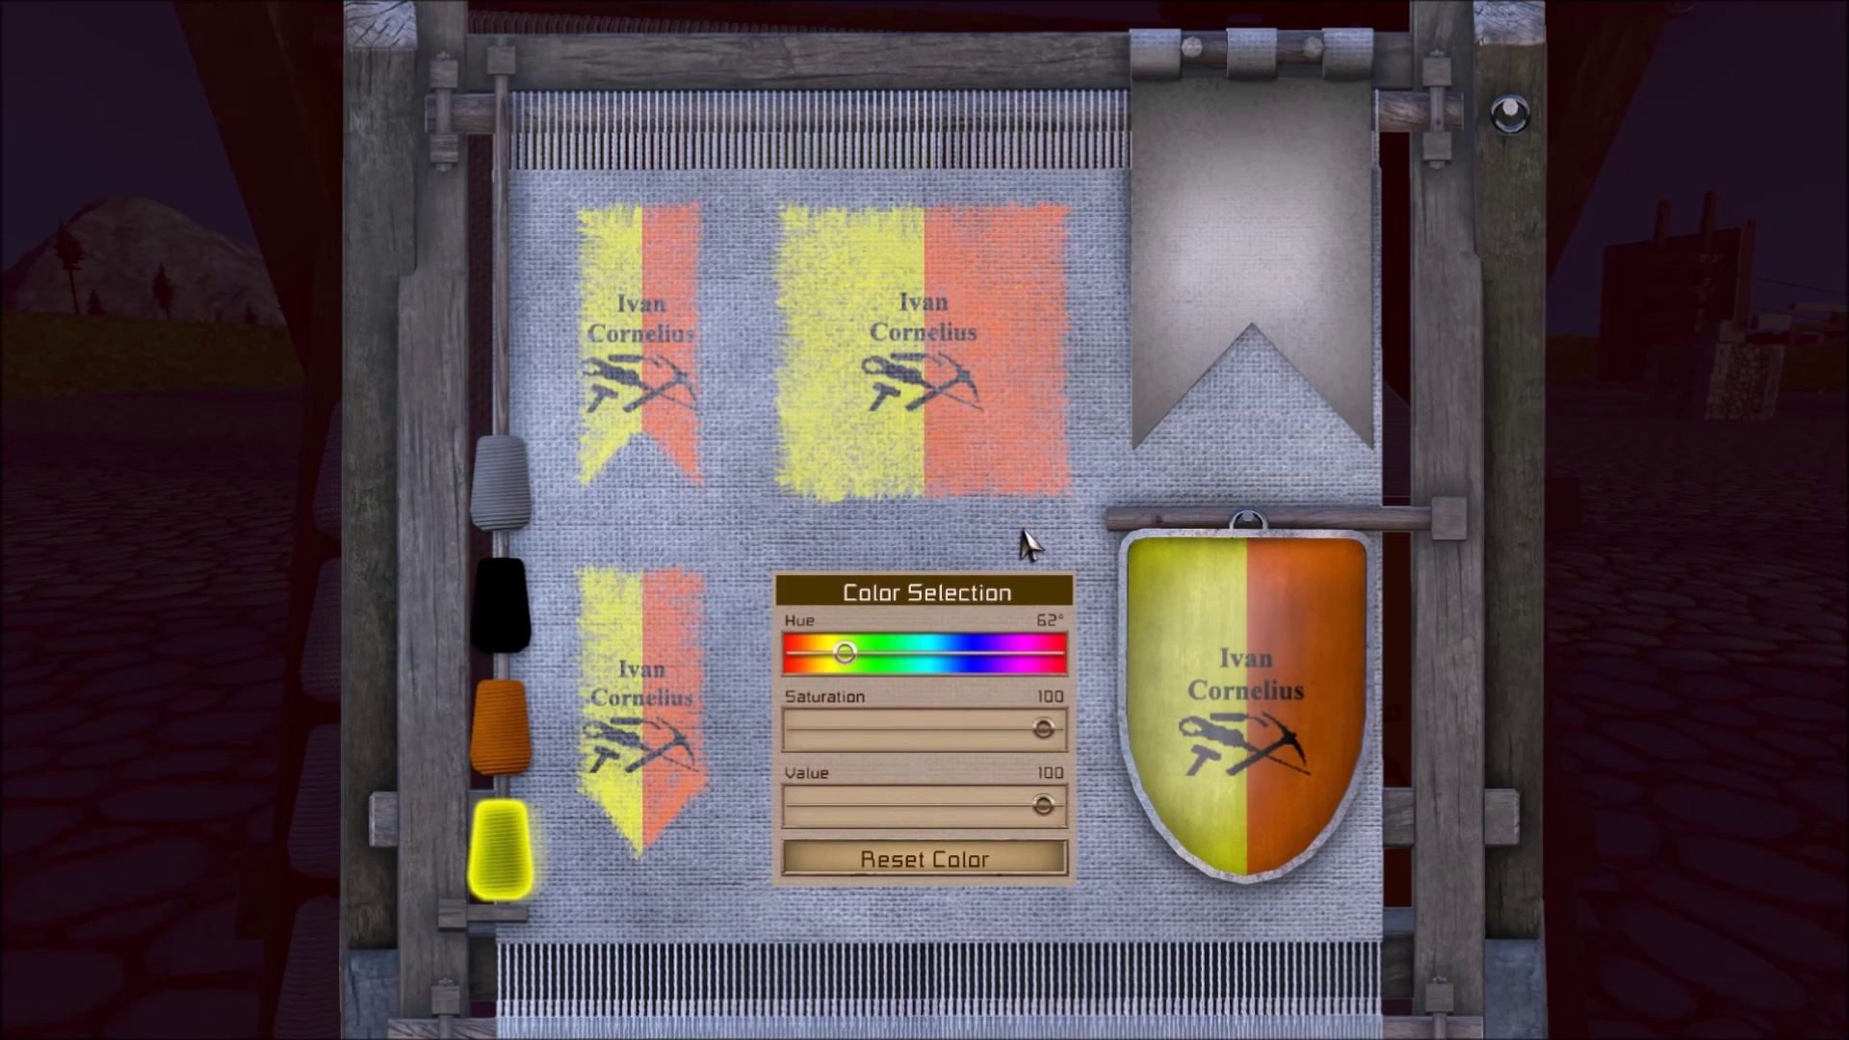
key(Escape)
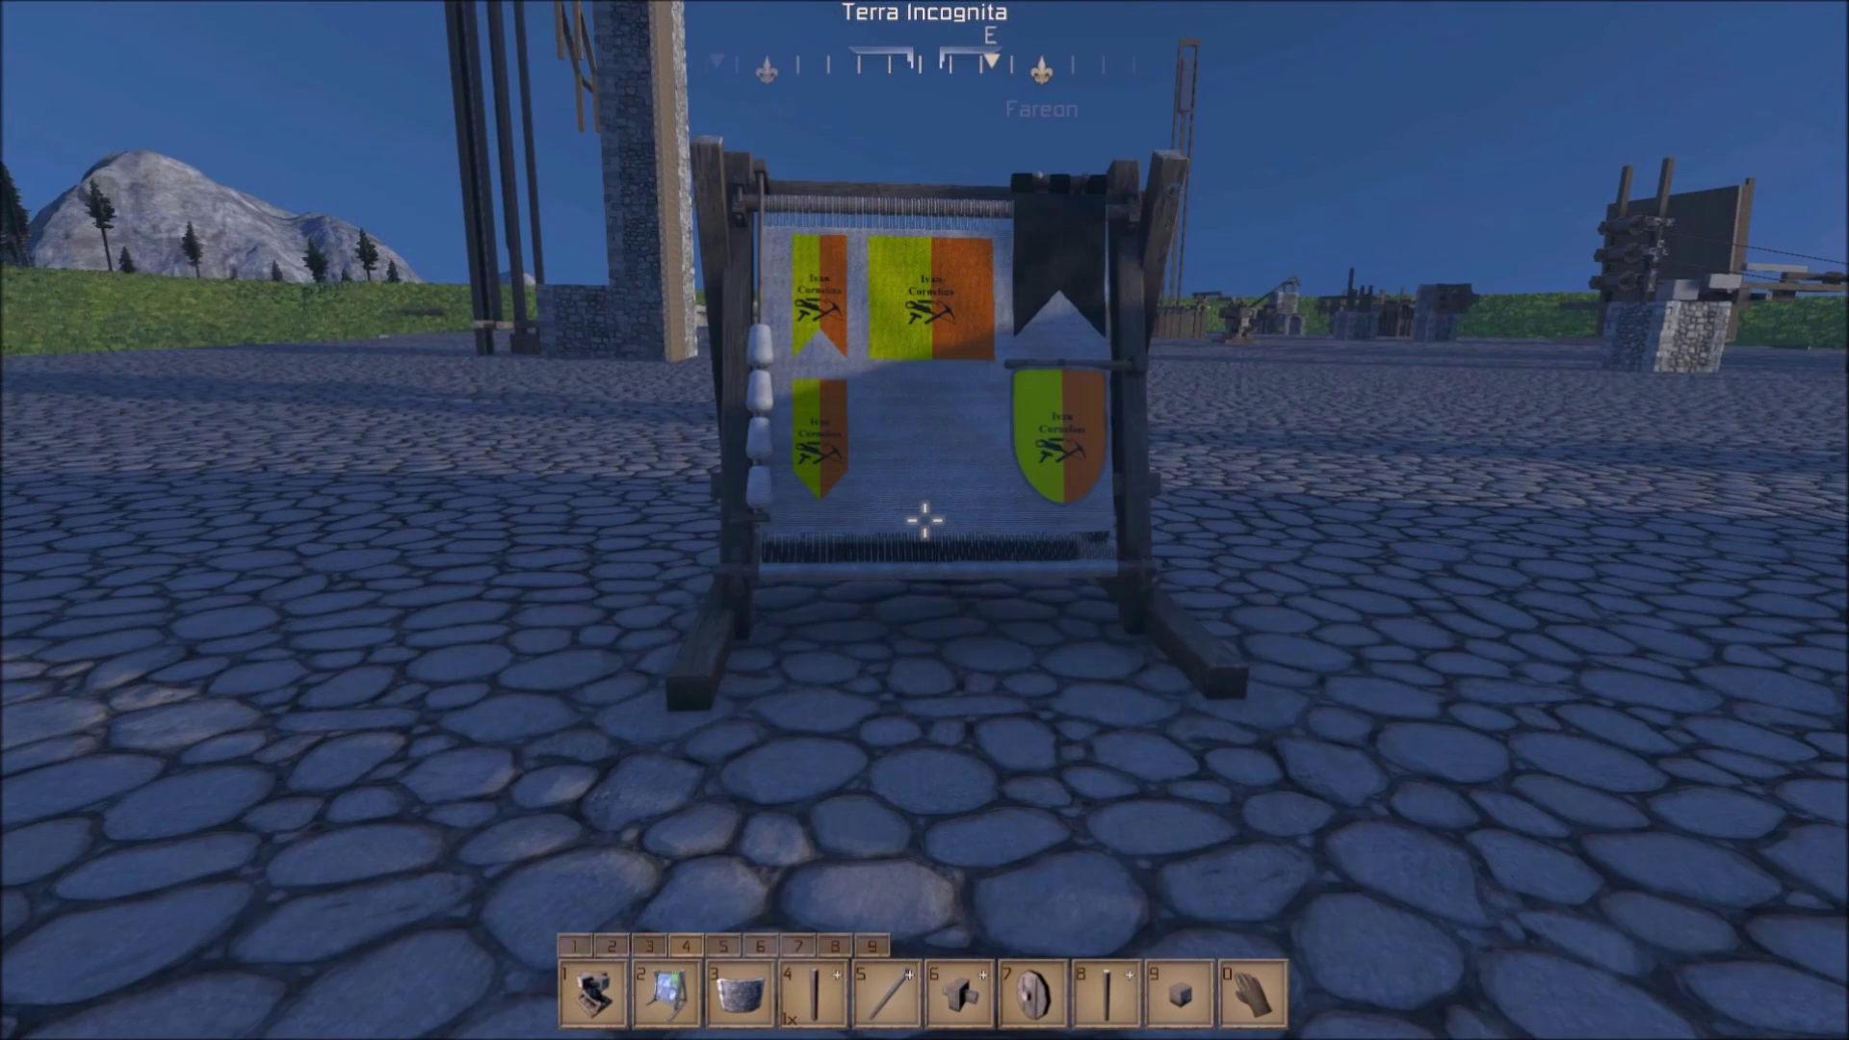
key(w)
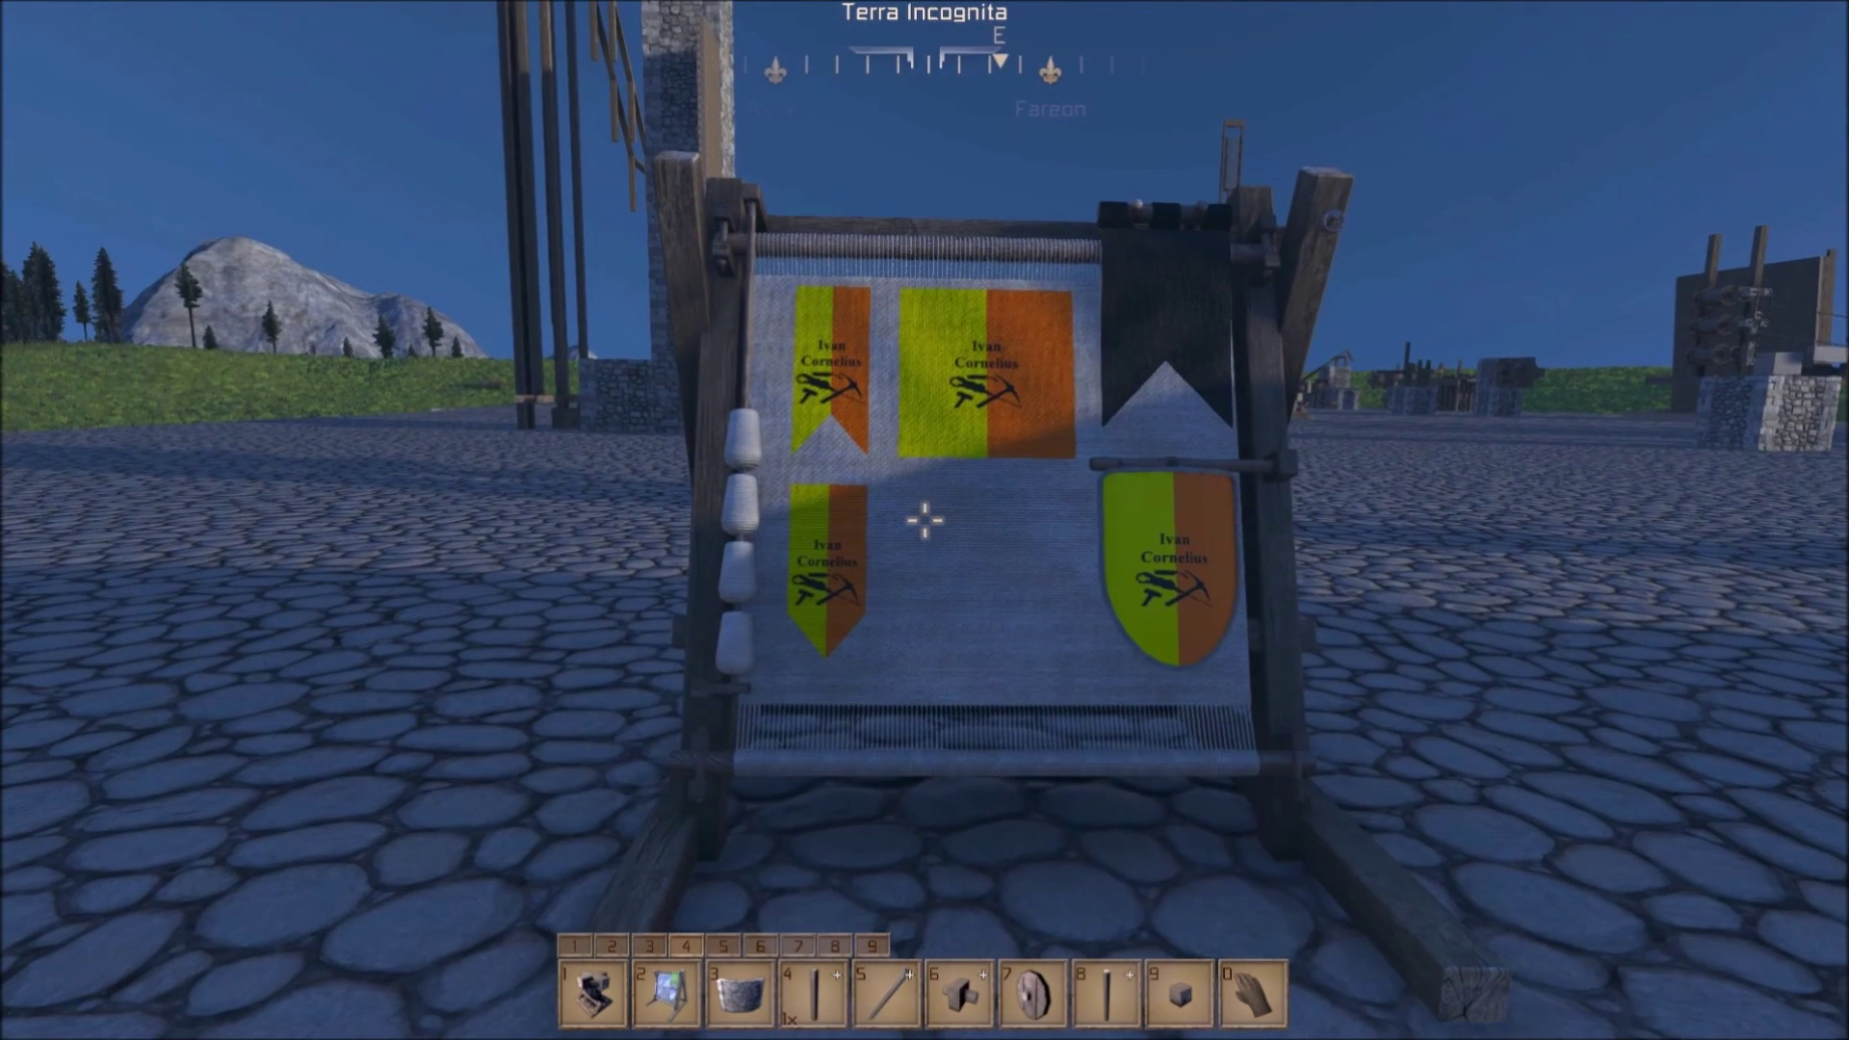